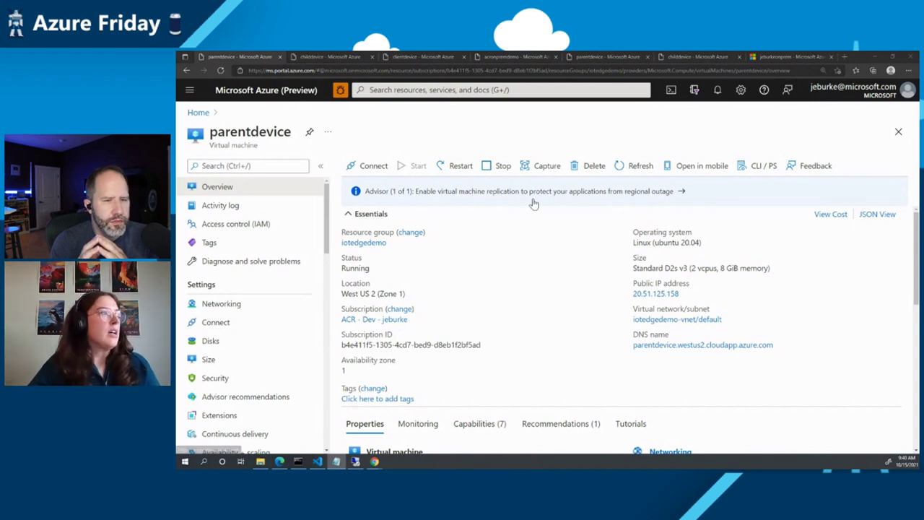
Check the parentdevice, childdevice and clientdevice VMs, then view acronpremdemo's IoT Edge devices reporting 200 -- OK
double_click(219, 133)
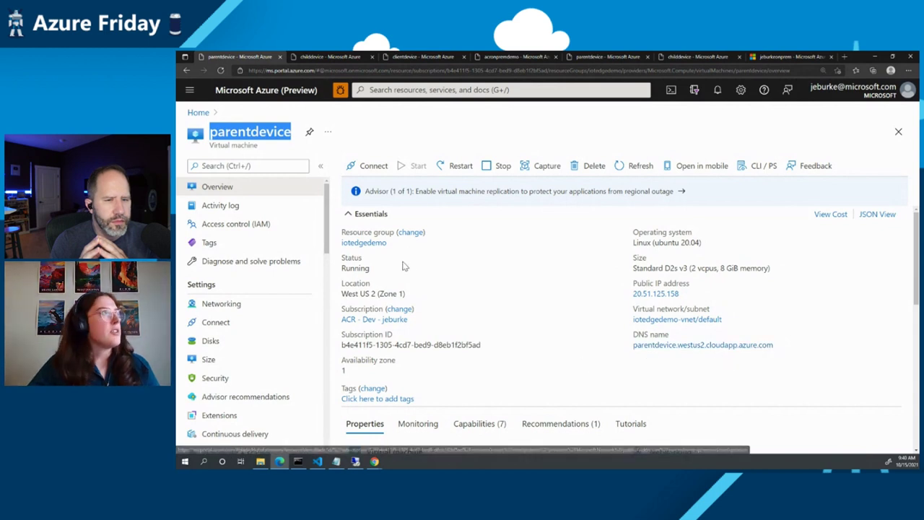
click(324, 55)
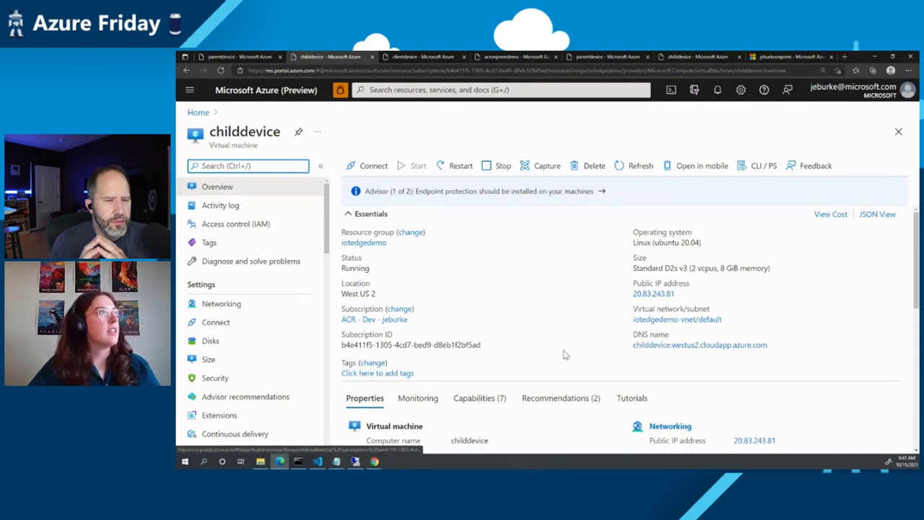
click(424, 58)
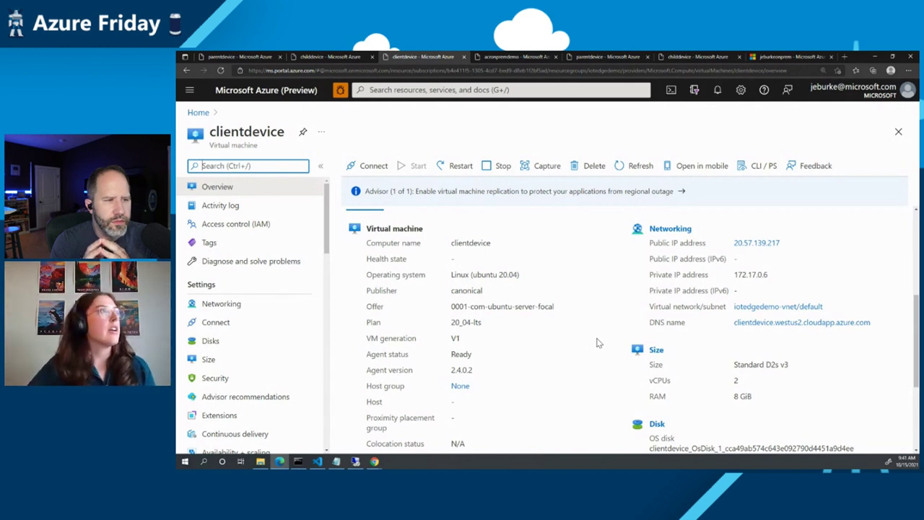
click(515, 57)
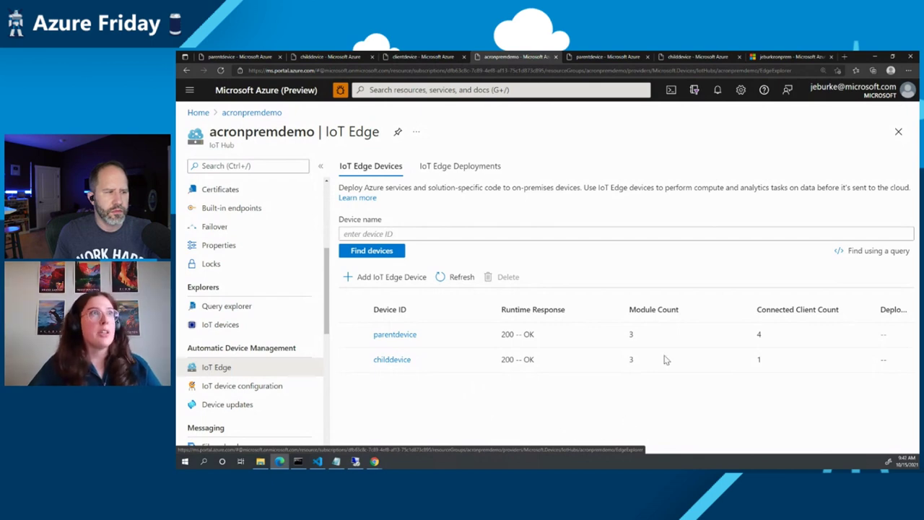
Open the Repositories page of the jeburkeonprem container registry
click(772, 57)
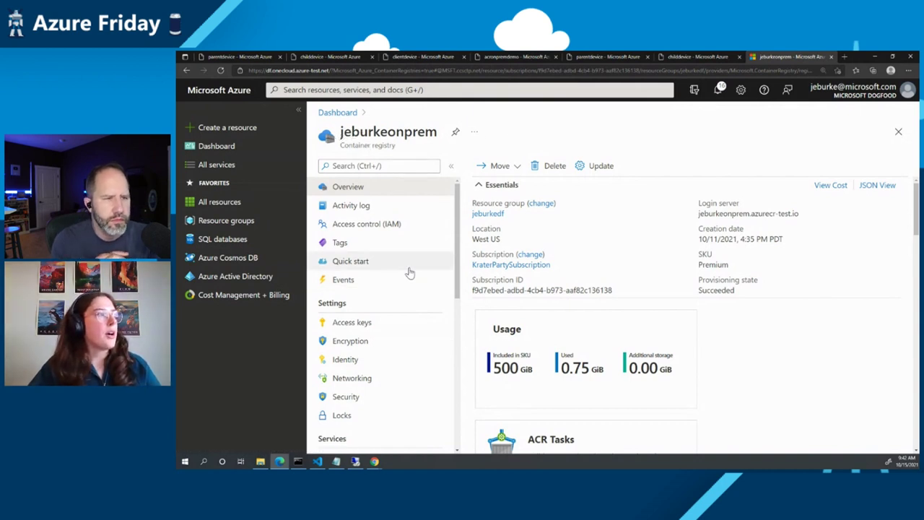
scroll(415, 296, down, 3)
click(417, 337)
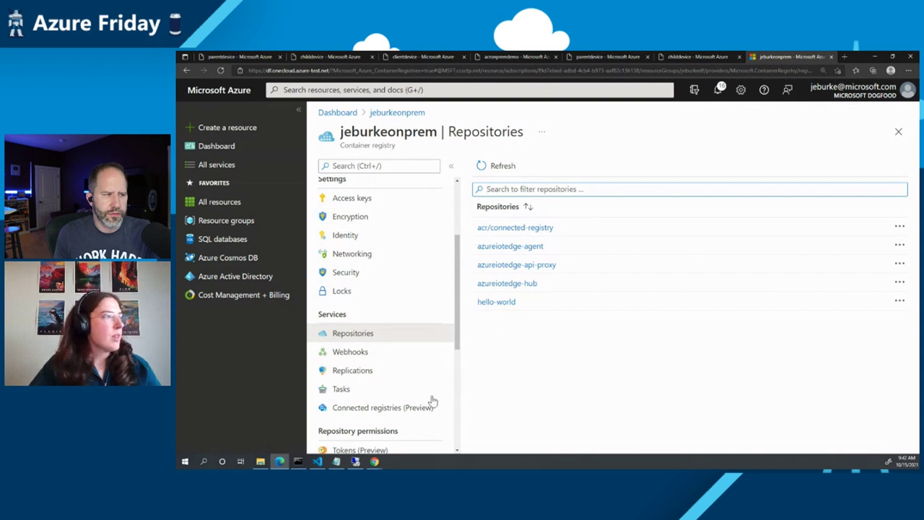
Start a new connected registry from jeburkeonprem's Connected registries (Preview) page
click(358, 410)
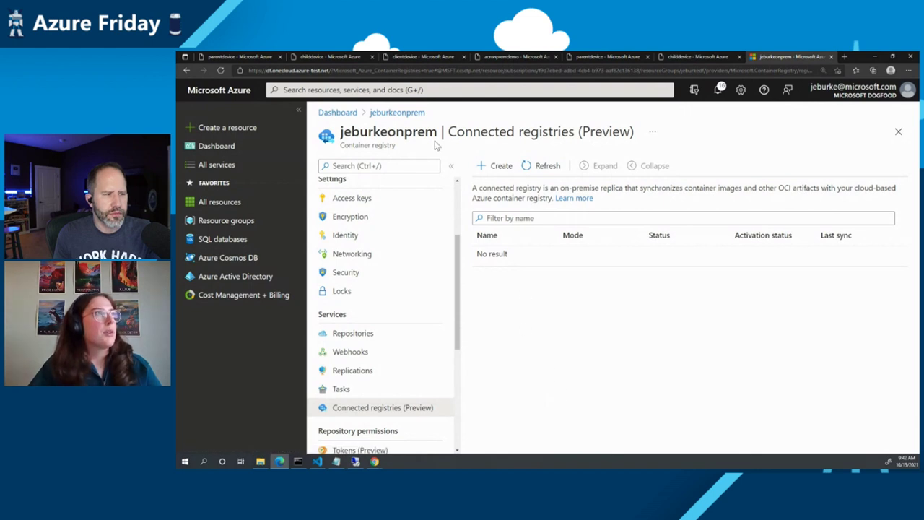
click(481, 168)
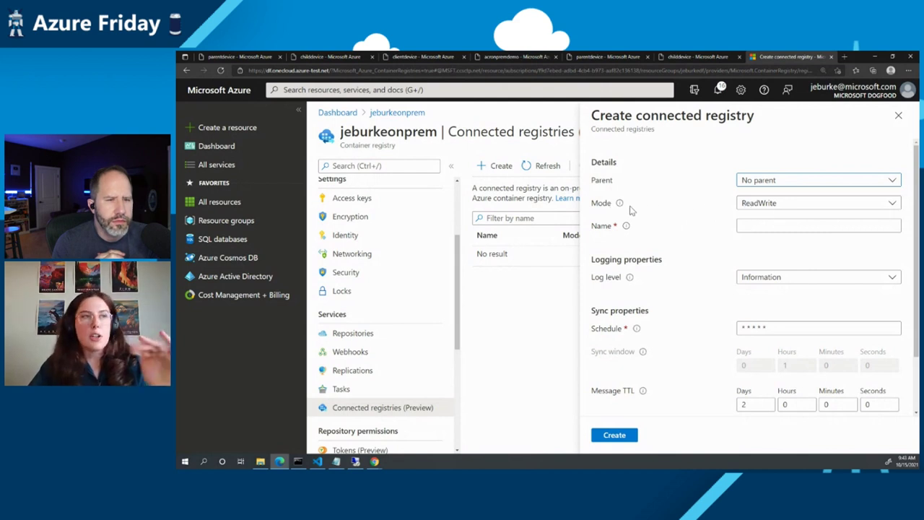
Keep ReadWrite mode and name the new connected registry parentdemo
click(770, 205)
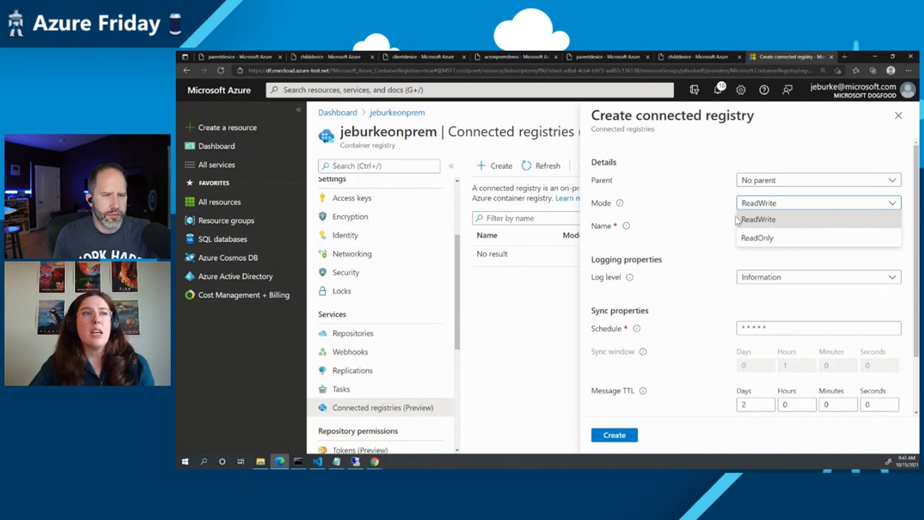
click(700, 209)
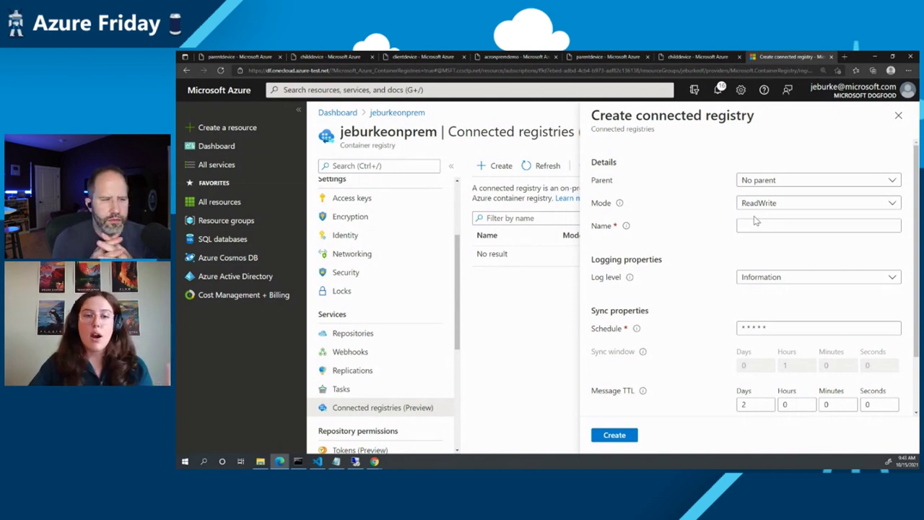
click(772, 228)
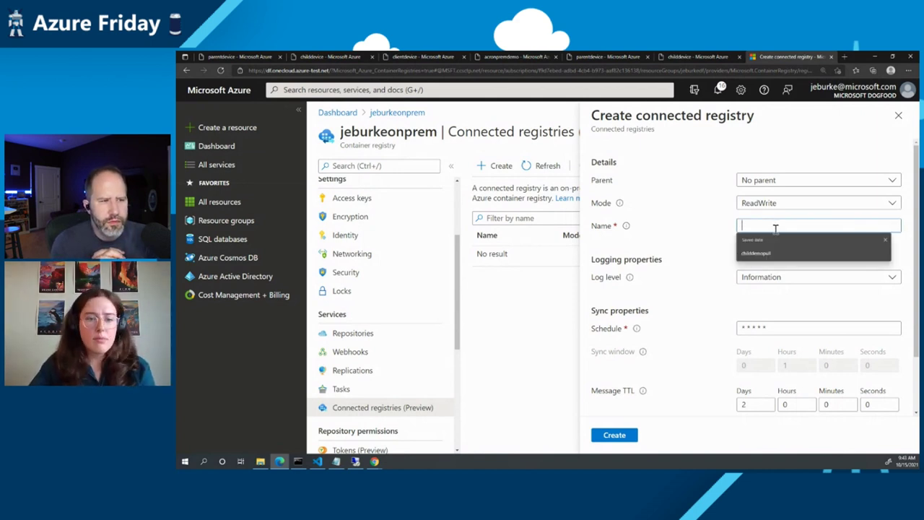
text(parentdemo)
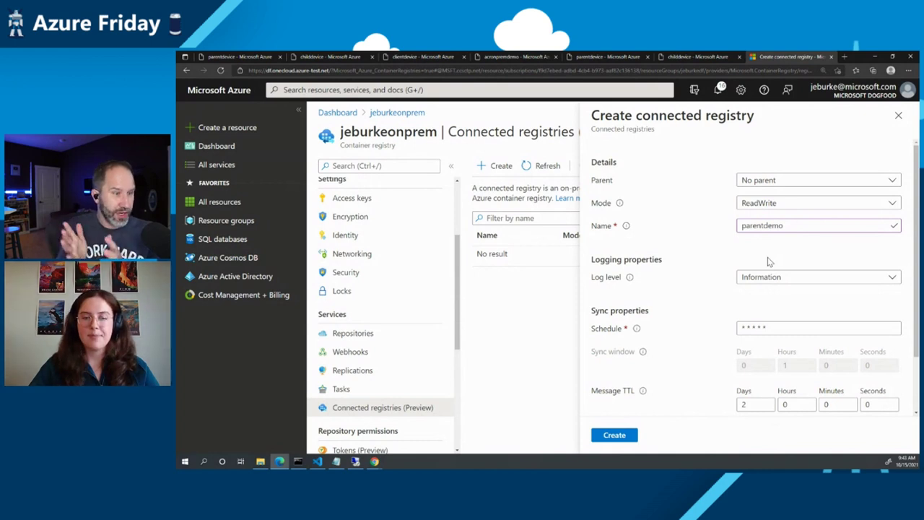
scroll(768, 262, down, 2)
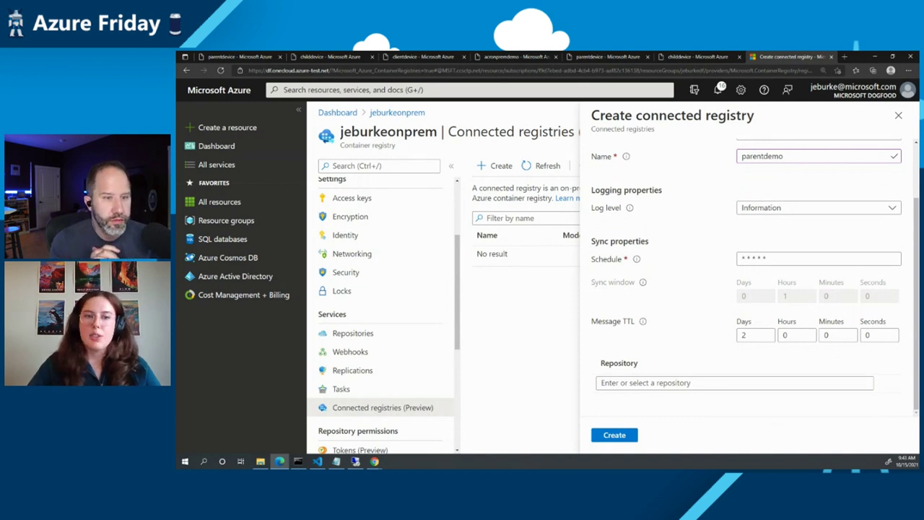
key(alt+Tab)
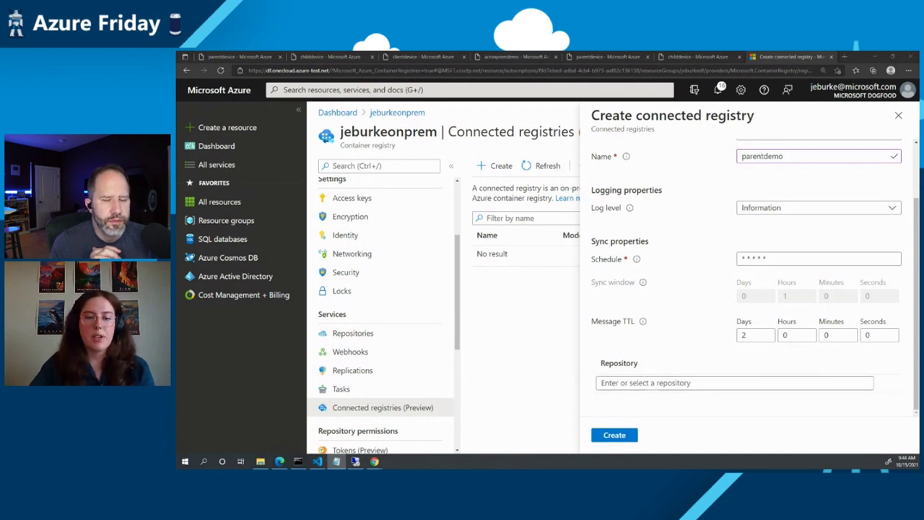
Add acr/connected-registry, azureiotedge-agent, azureiotedge-api-proxy, azureiotedge-hub and hello-world as synced repositories
click(744, 382)
text(acr/connected-registry)
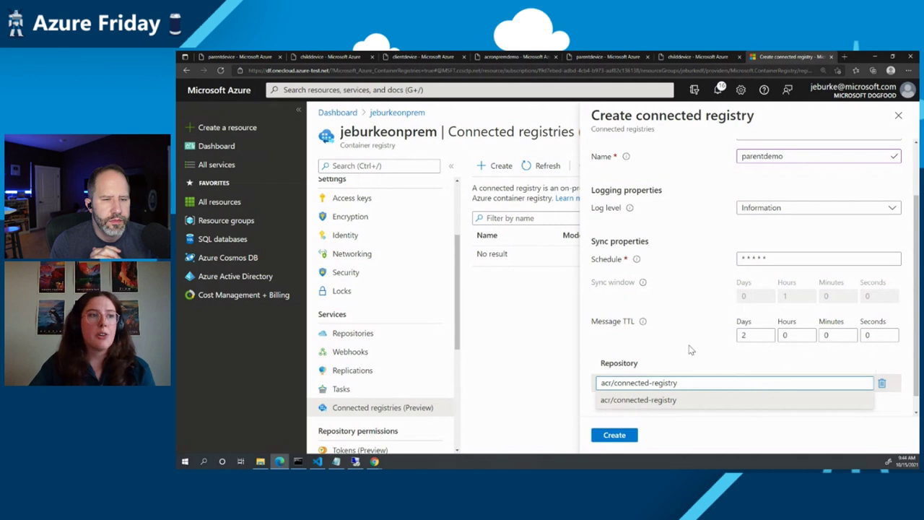
key(alt+Tab)
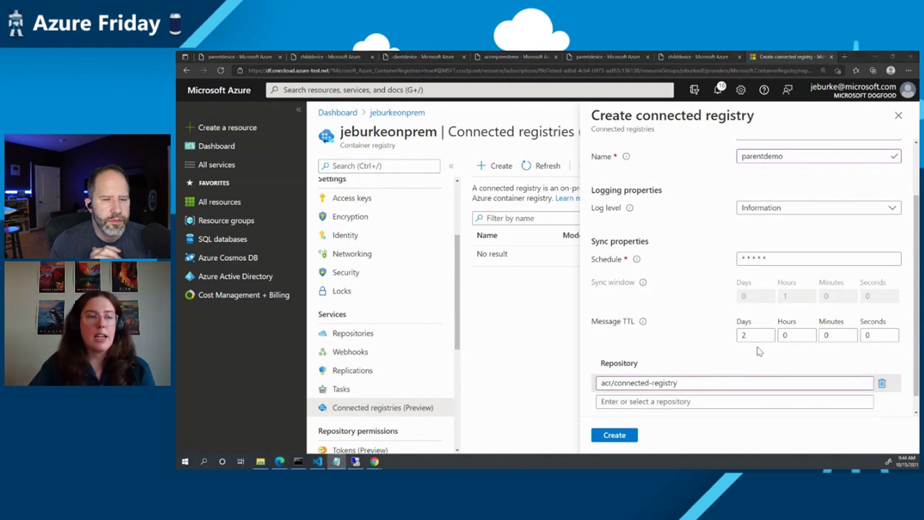
click(674, 402)
text(azureiotedge-agent)
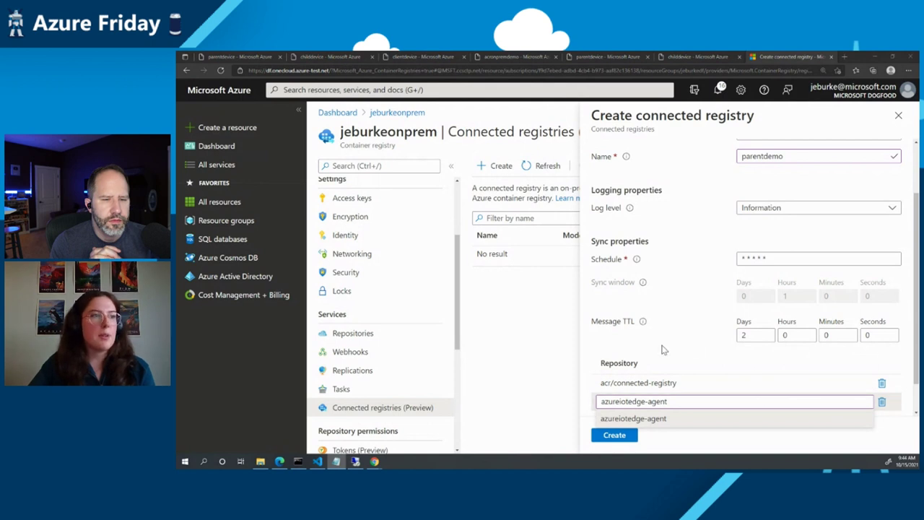
key(Return)
text(azureiotedge-api-proxy)
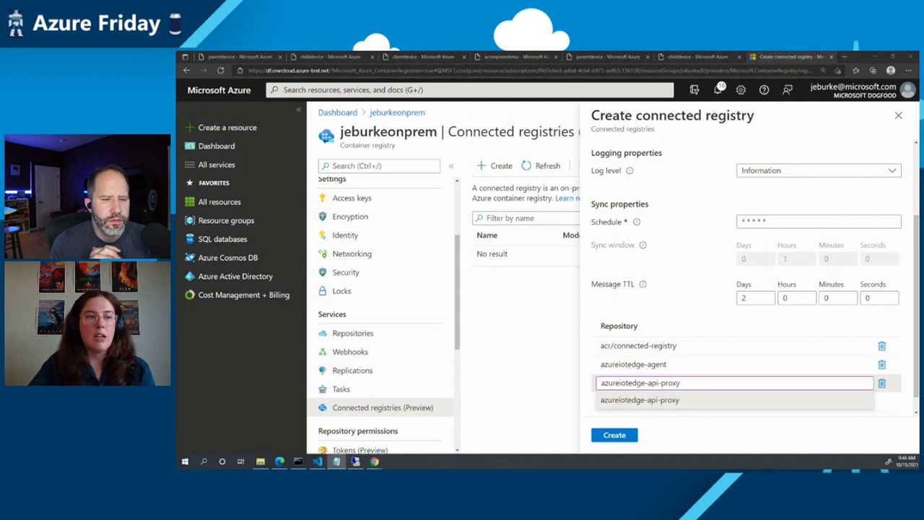
click(699, 309)
click(671, 406)
text(azureiotedge-hub)
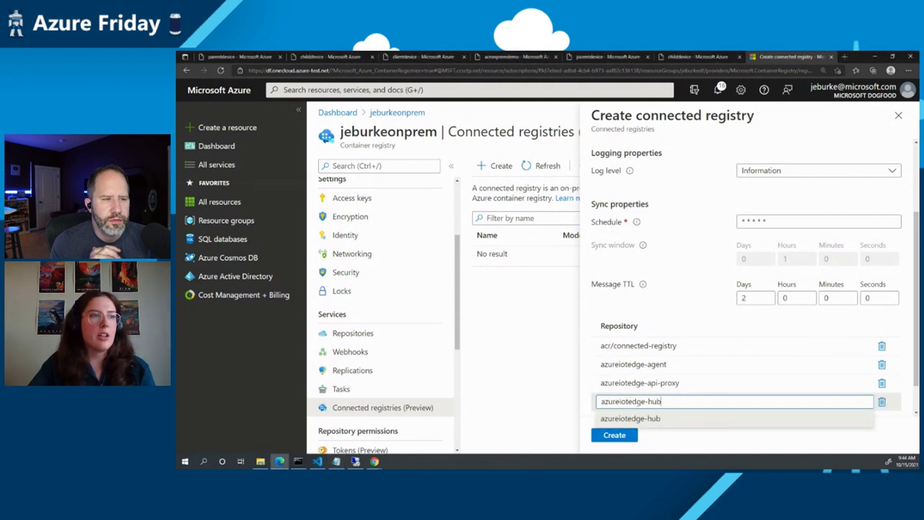
key(alt+Tab)
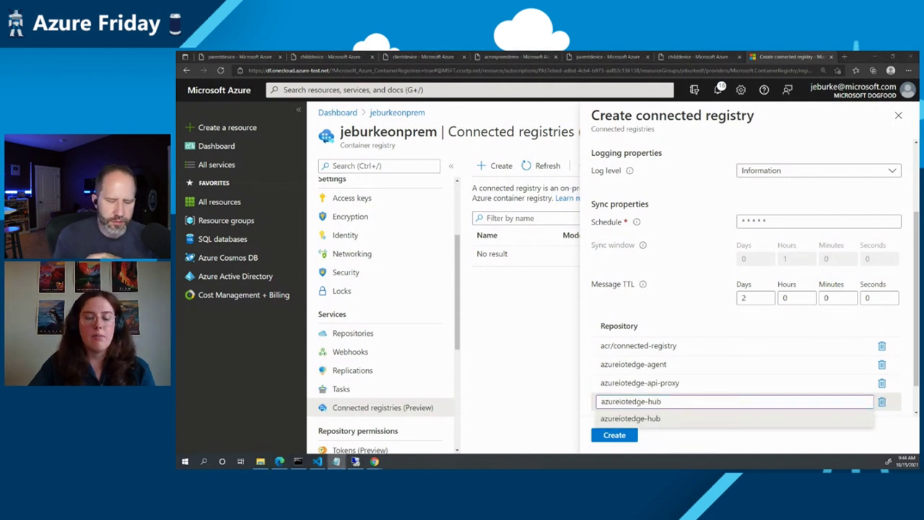
click(648, 315)
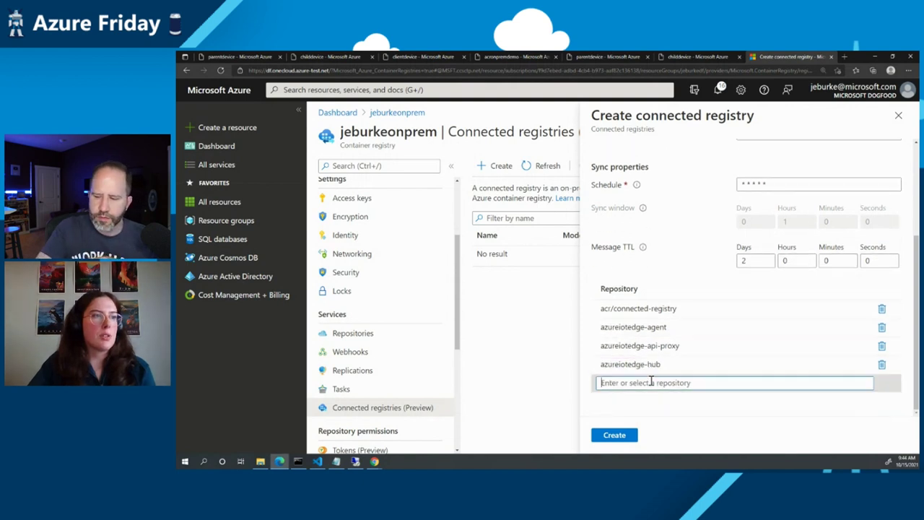
click(651, 382)
text(hello-world)
click(608, 302)
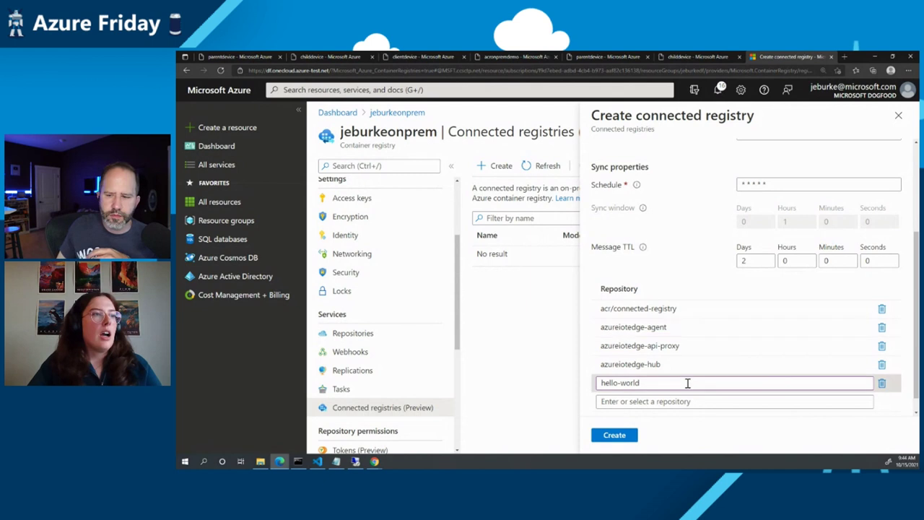
Create the parentdemo connected registry
scroll(693, 362, up, 1)
scroll(729, 341, up, 1)
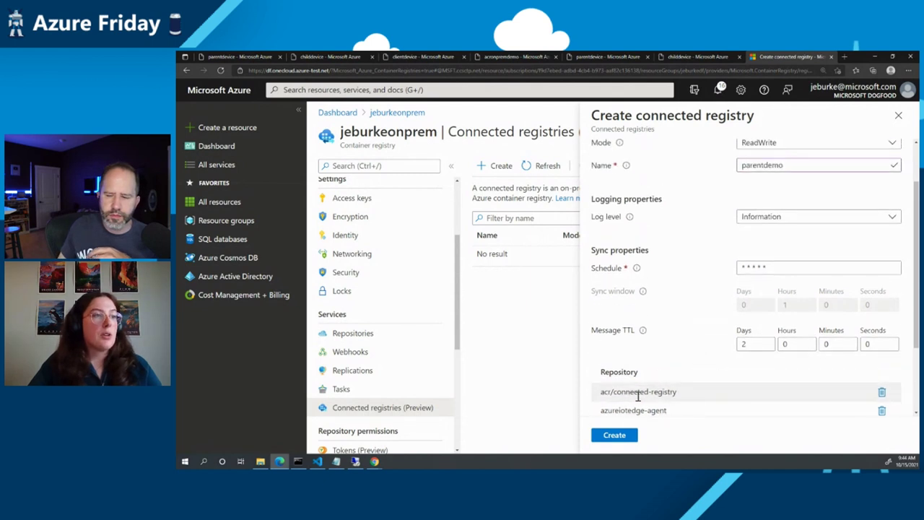
mouse_move(638, 269)
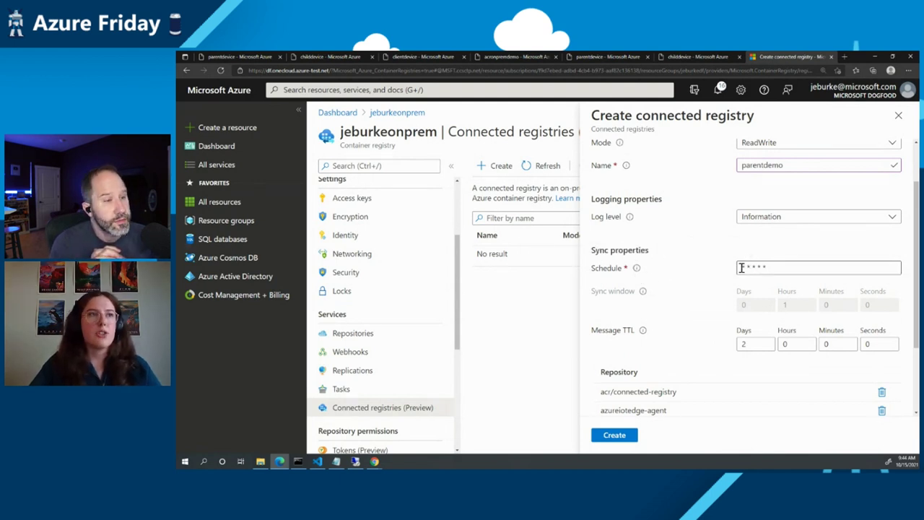
click(614, 435)
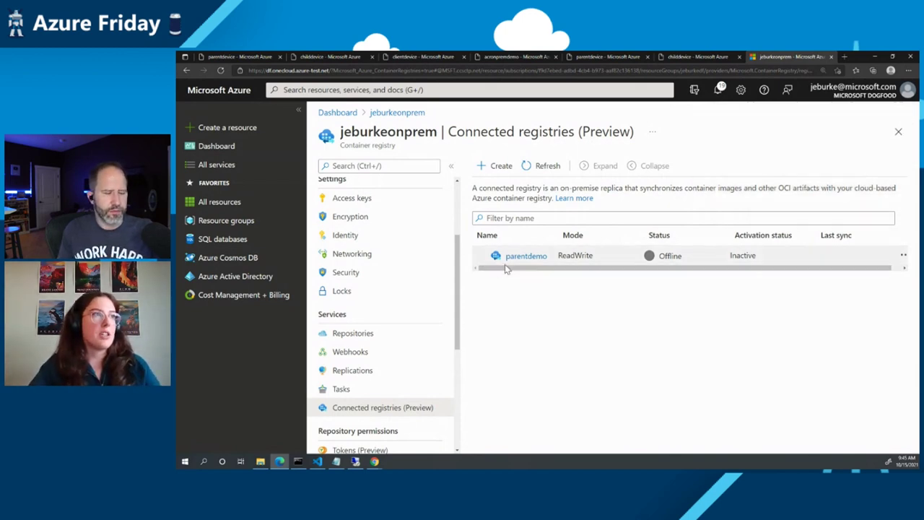
Open parentdemo's details, check its sync schedule and bring up the client-token selector
click(532, 258)
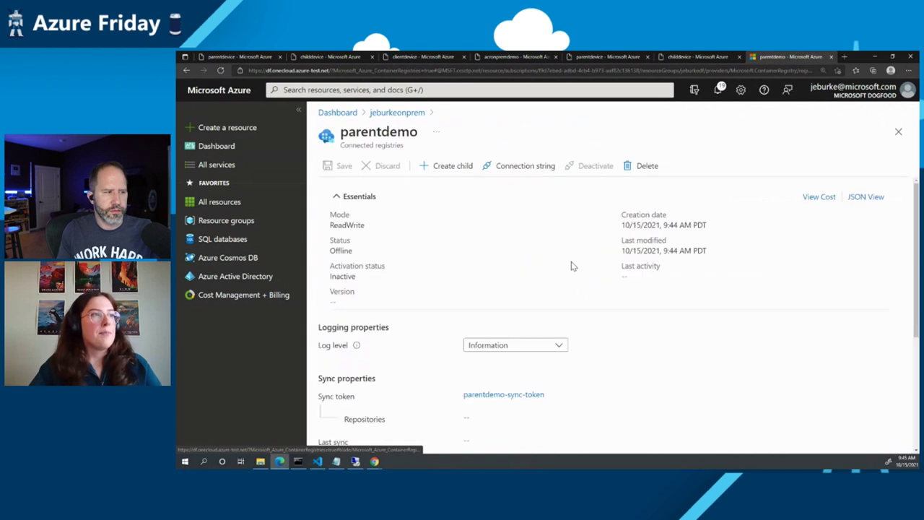
scroll(571, 368, down, 1)
click(475, 382)
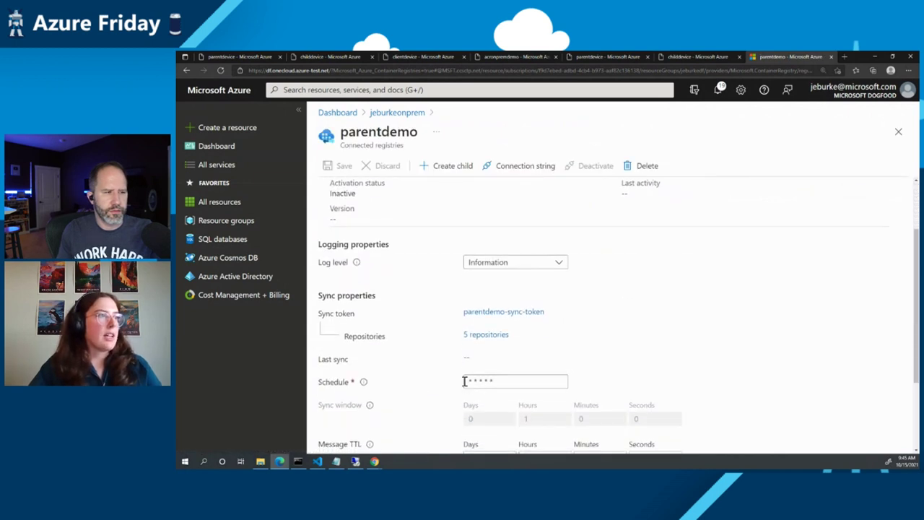
scroll(714, 368, down, 1)
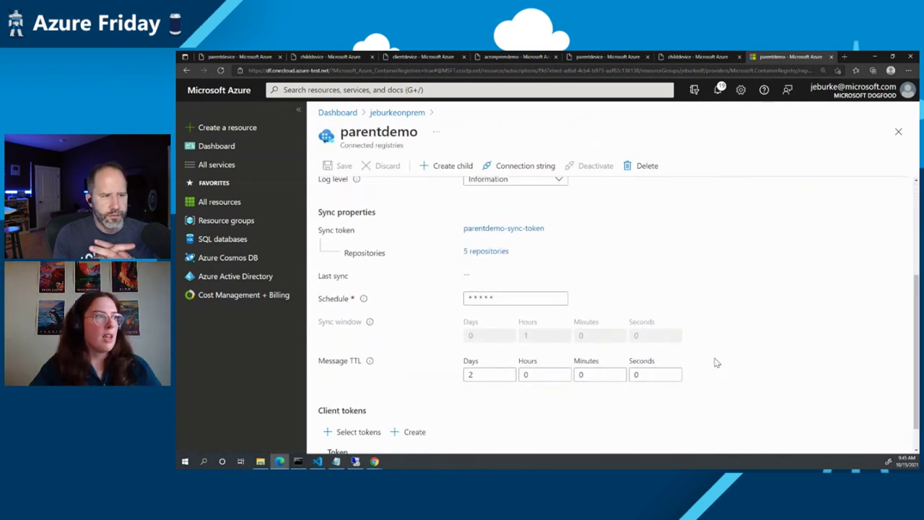
scroll(431, 394, down, 1)
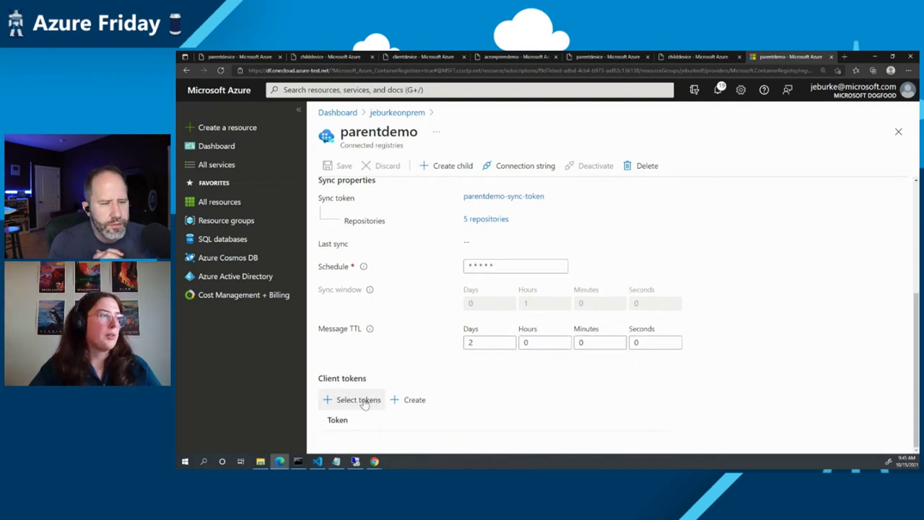
click(361, 401)
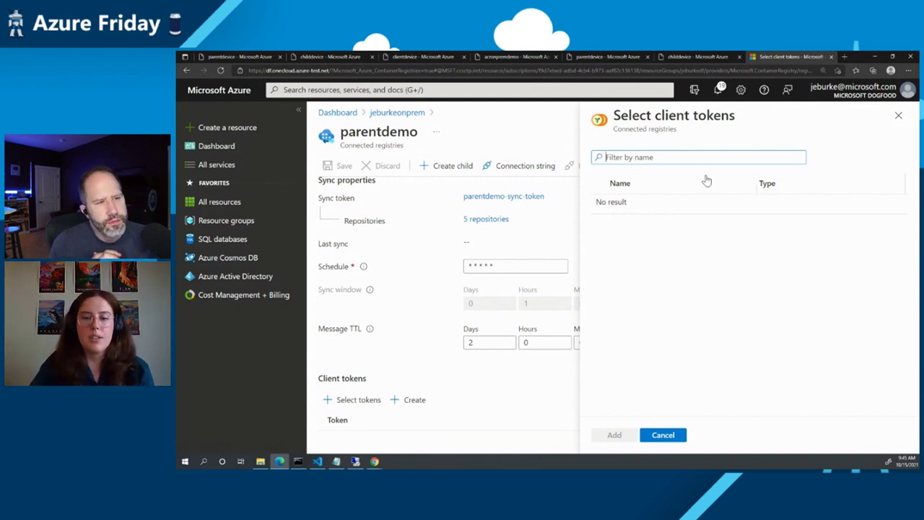
Add iotedgepull as parentdemo's client token, save, and return to the connected registries list
text(iote)
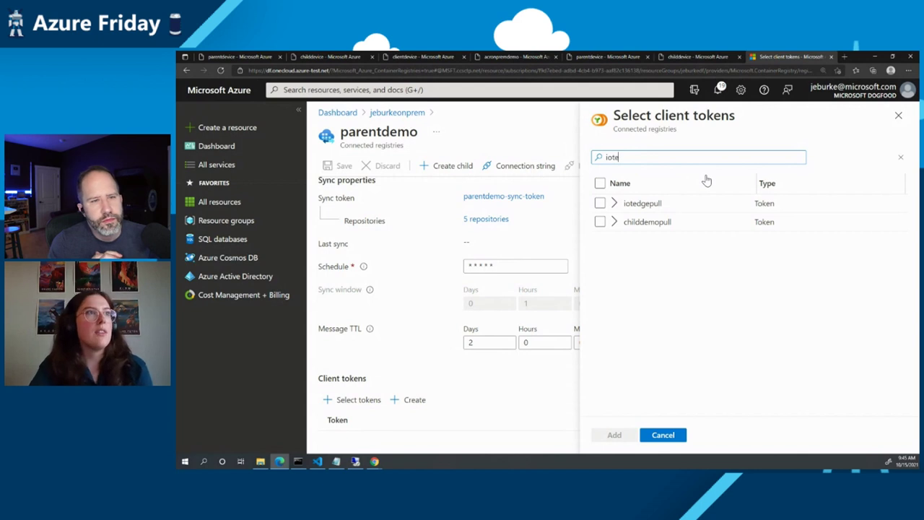
click(600, 202)
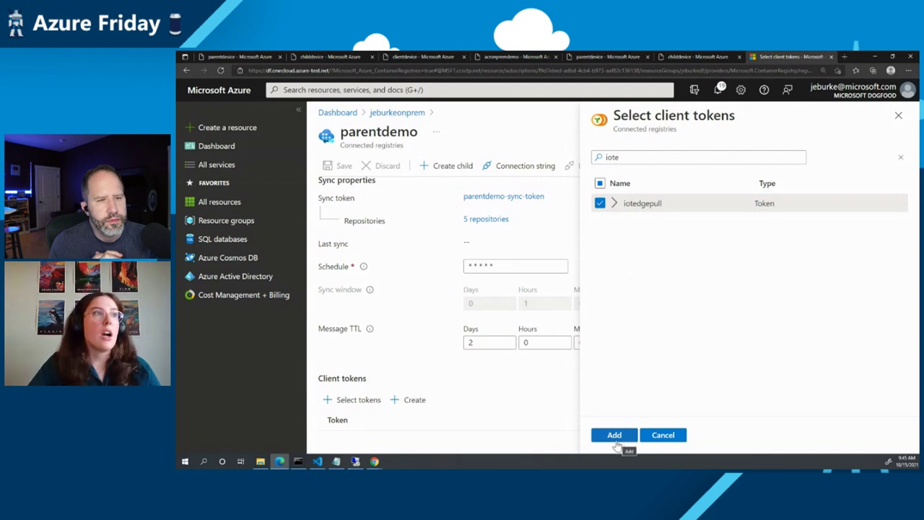
click(615, 439)
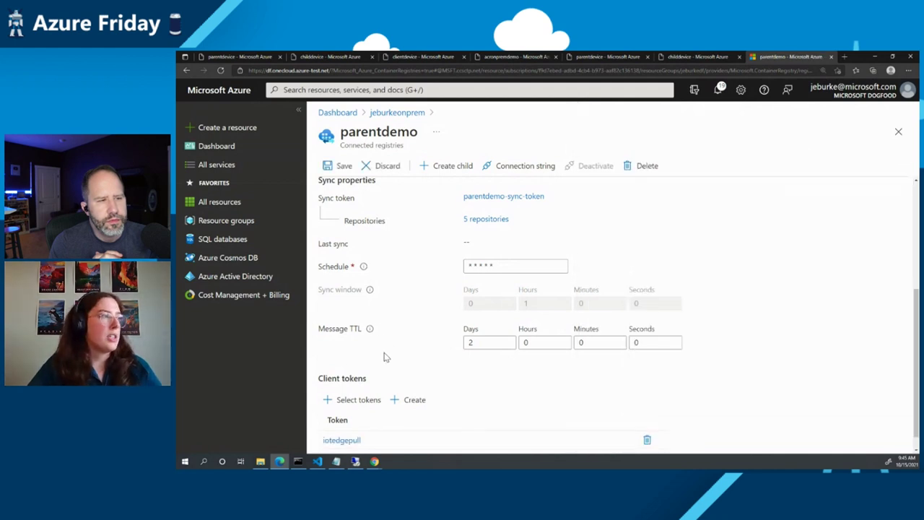
click(328, 170)
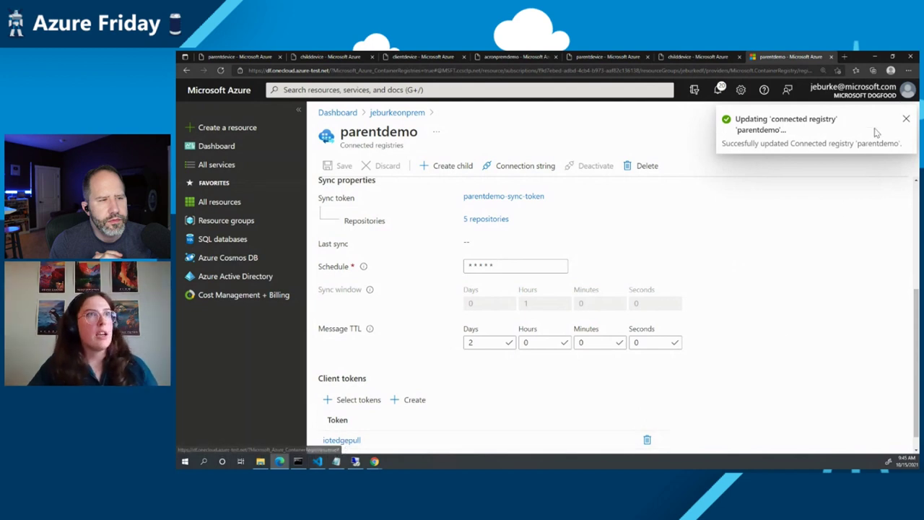
scroll(363, 429, down, 1)
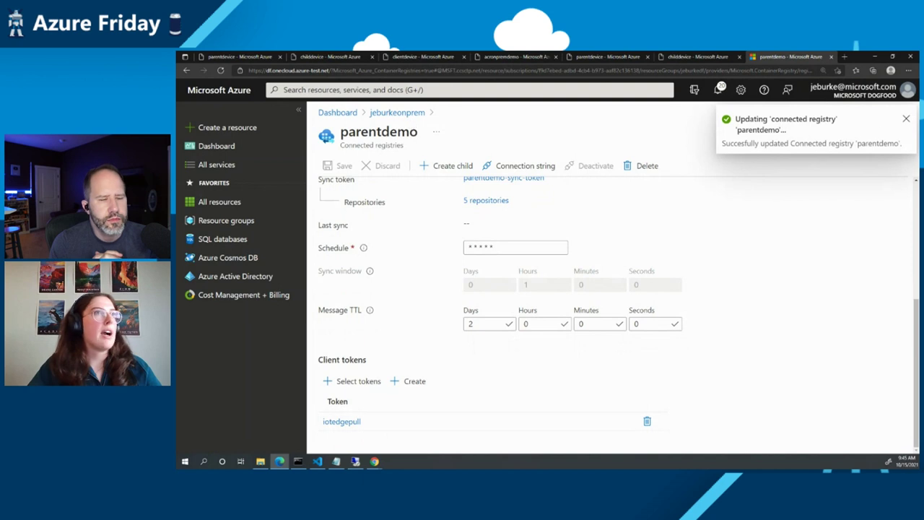
click(399, 114)
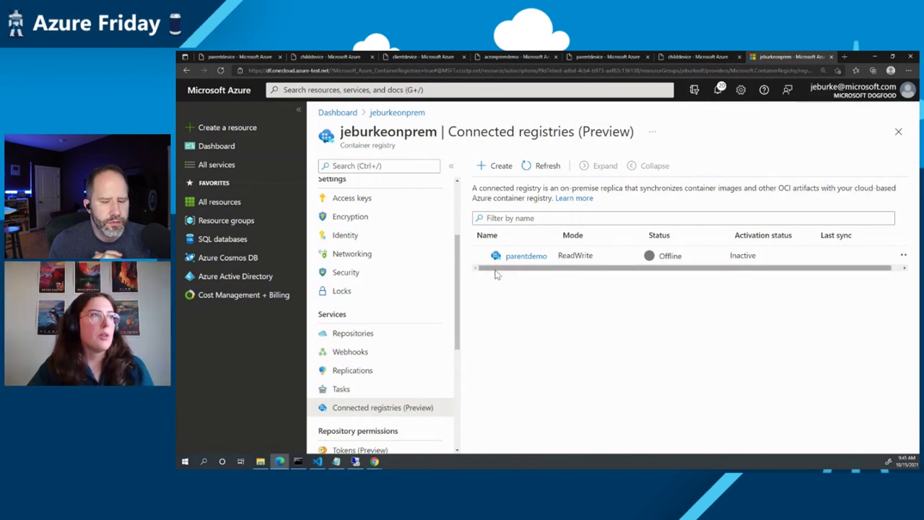
Refresh the connected registries list and open parentdemo's detail page
click(543, 166)
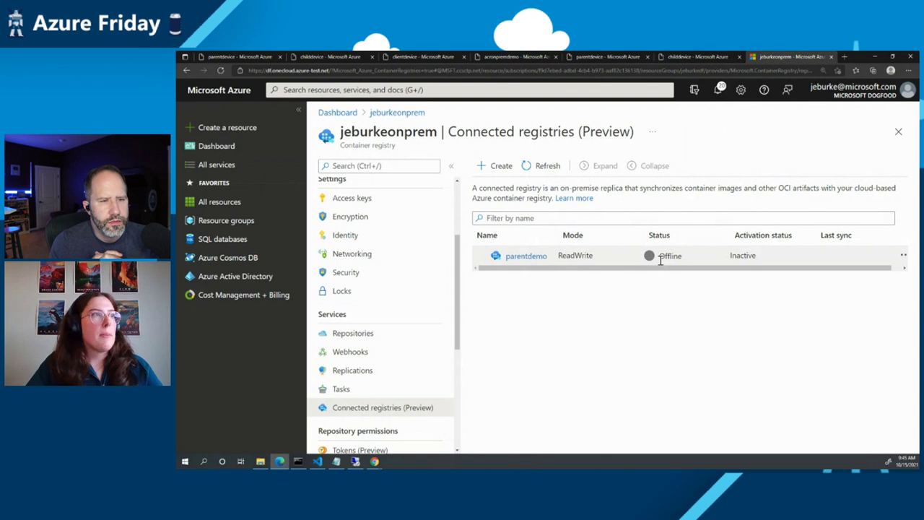
drag(551, 272, 689, 269)
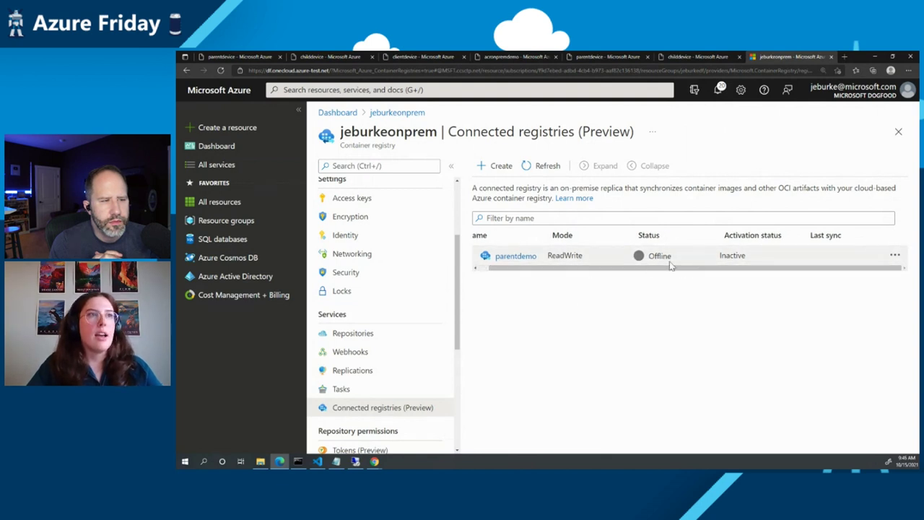
double_click(738, 257)
right_click(738, 258)
click(692, 288)
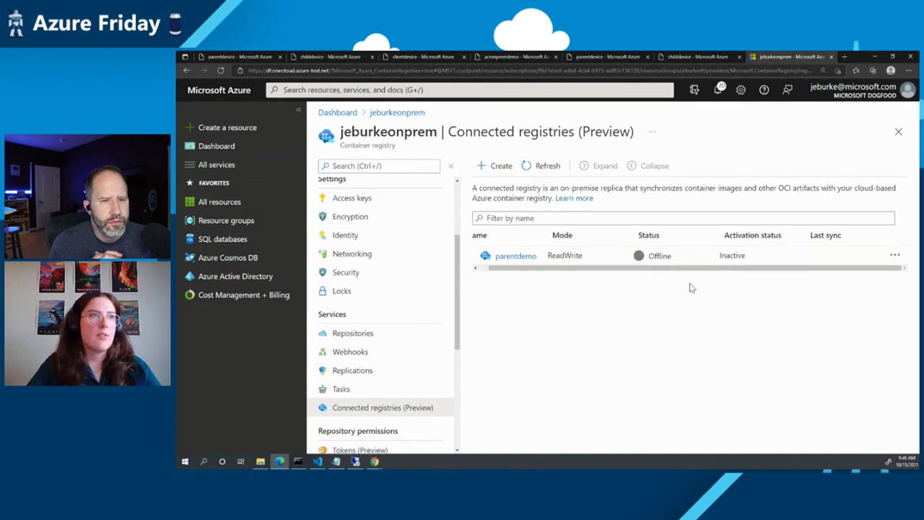
click(895, 257)
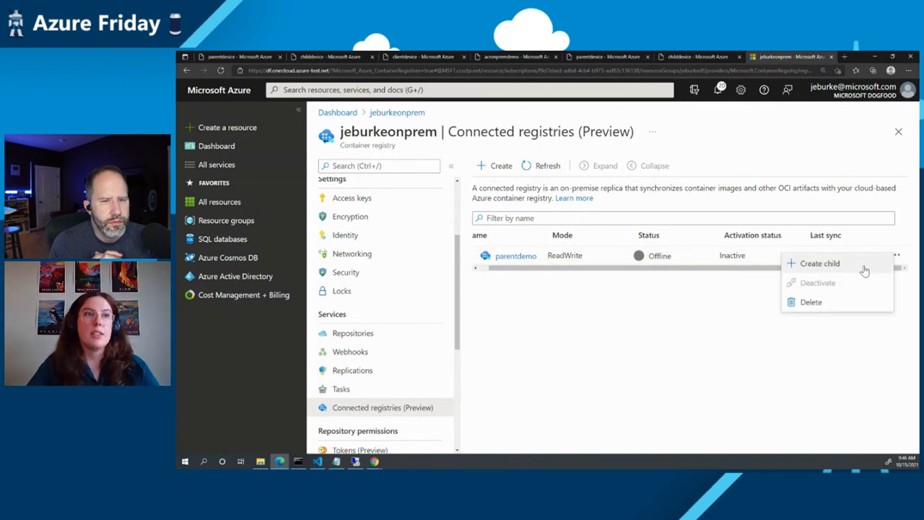
click(569, 345)
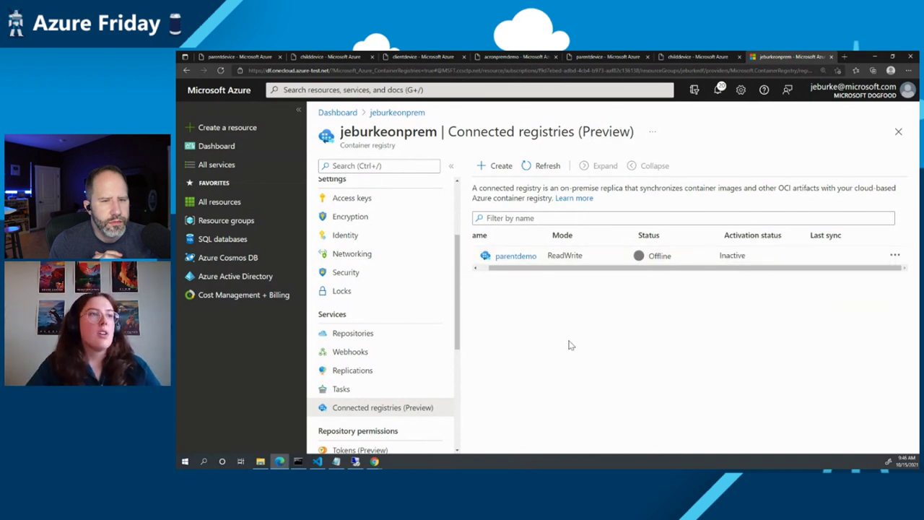
click(514, 256)
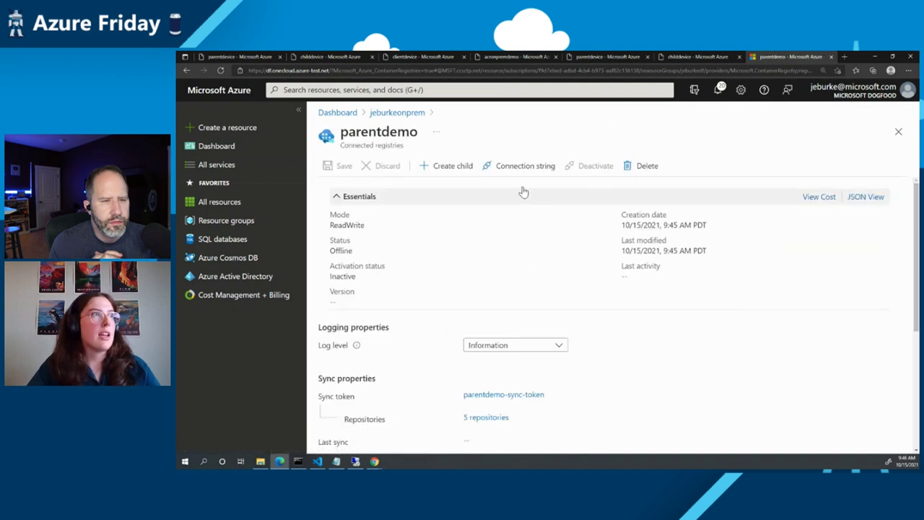
Generate and reveal a new password 1 for parentdemo's connection string
click(513, 175)
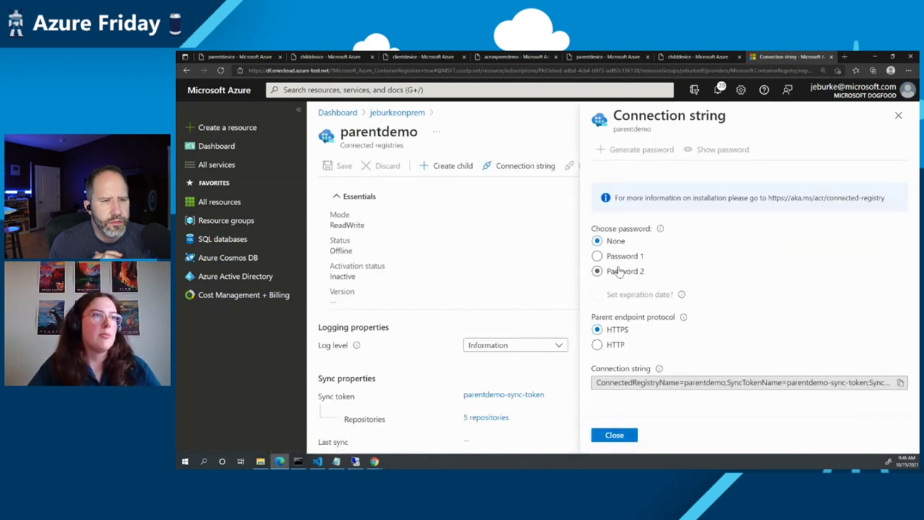
click(597, 257)
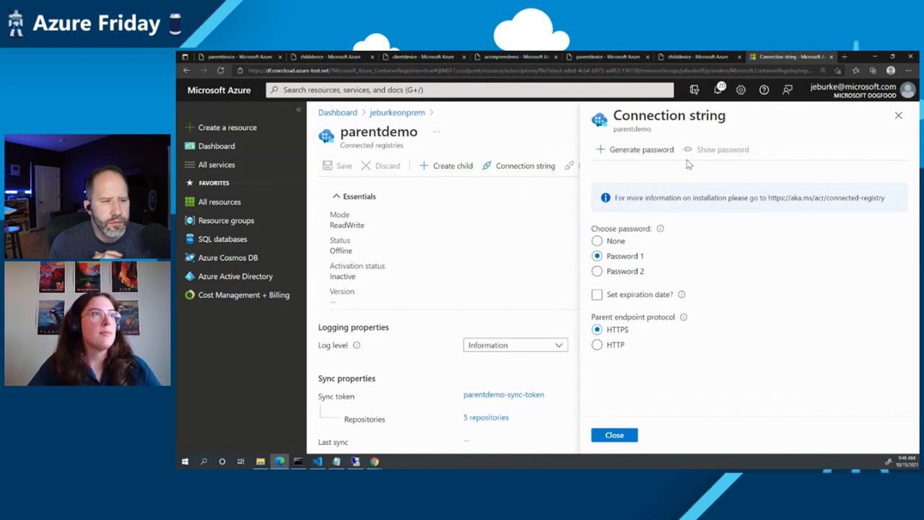
click(632, 150)
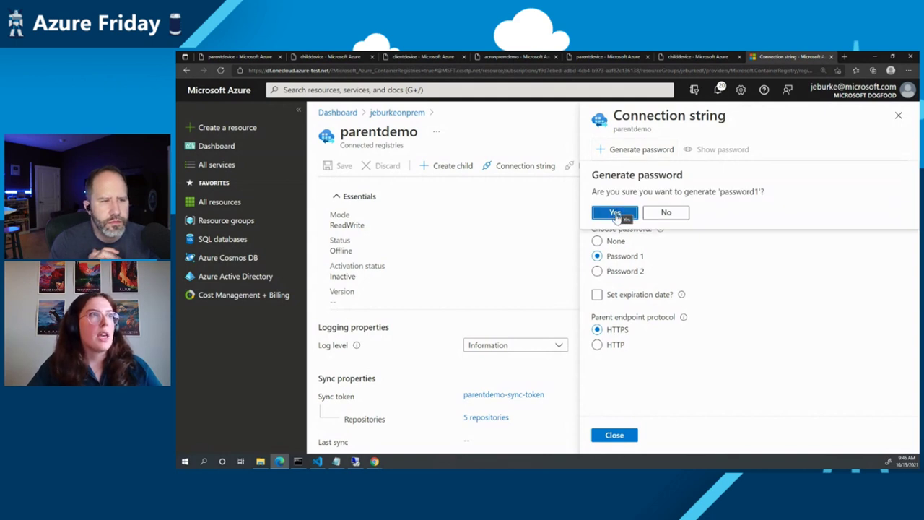
click(615, 213)
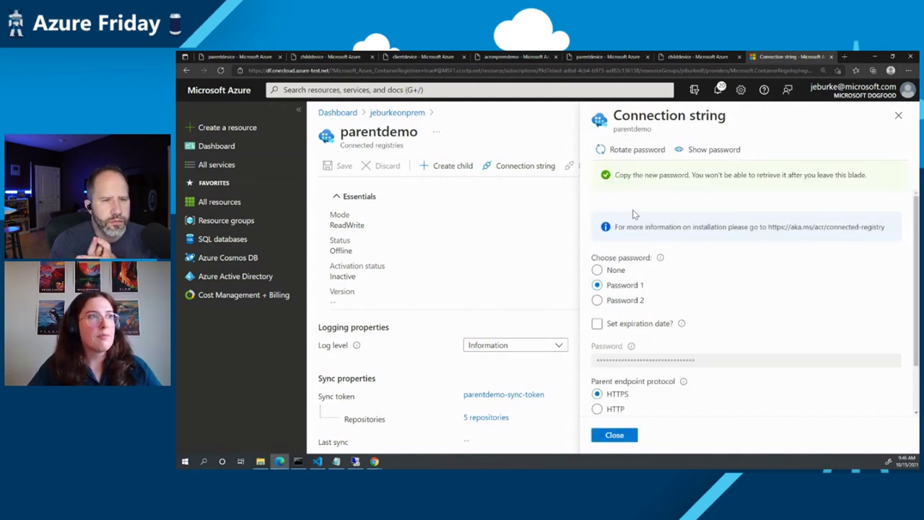
click(704, 149)
Copy the parentdemo connection string and return to deploymentTopLayer.json in VS Code
scroll(722, 289, down, 2)
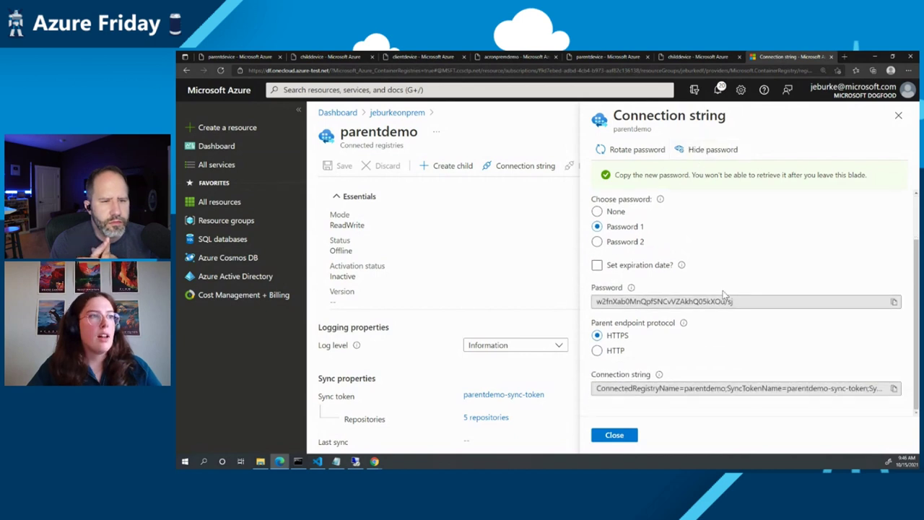
click(894, 389)
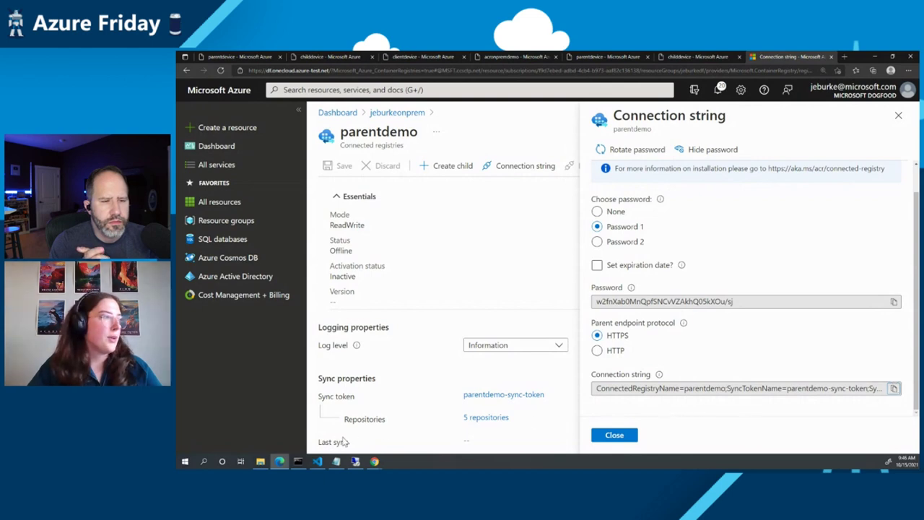
click(317, 462)
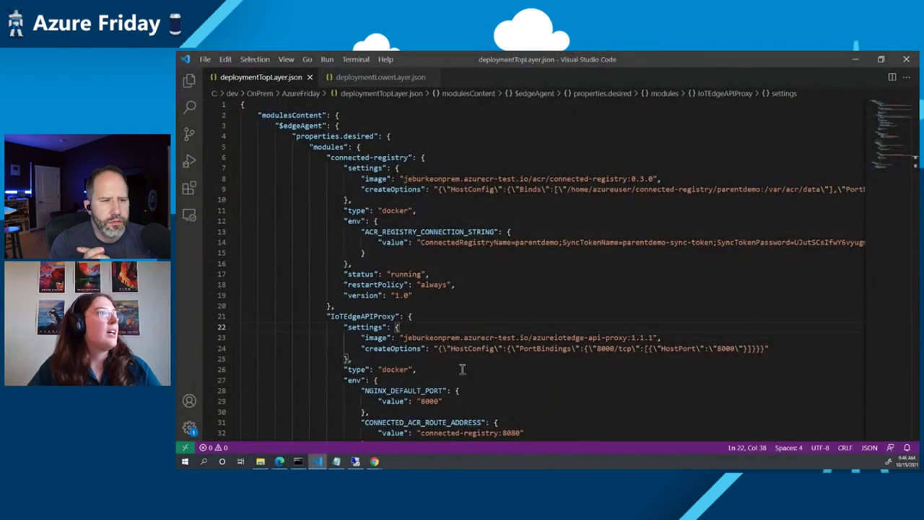
Inspect the connection-string value on line 14 of deploymentTopLayer.json
click(421, 273)
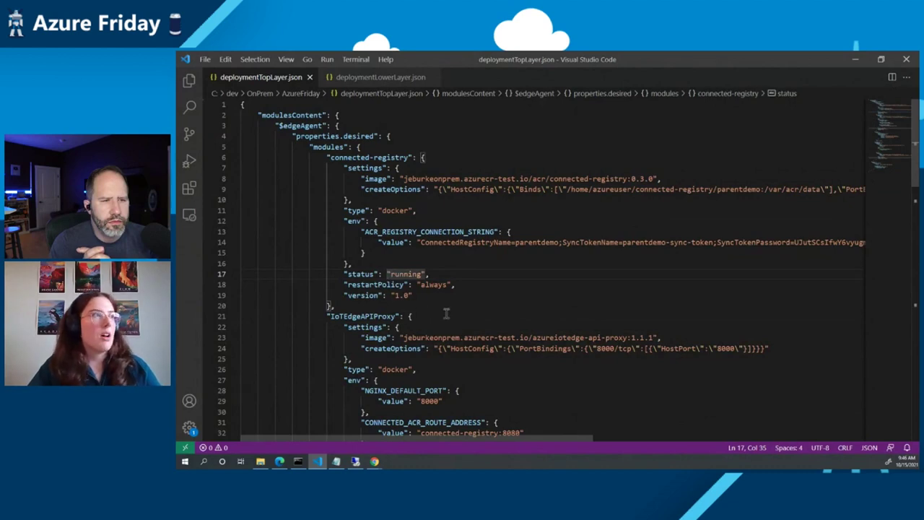
click(421, 243)
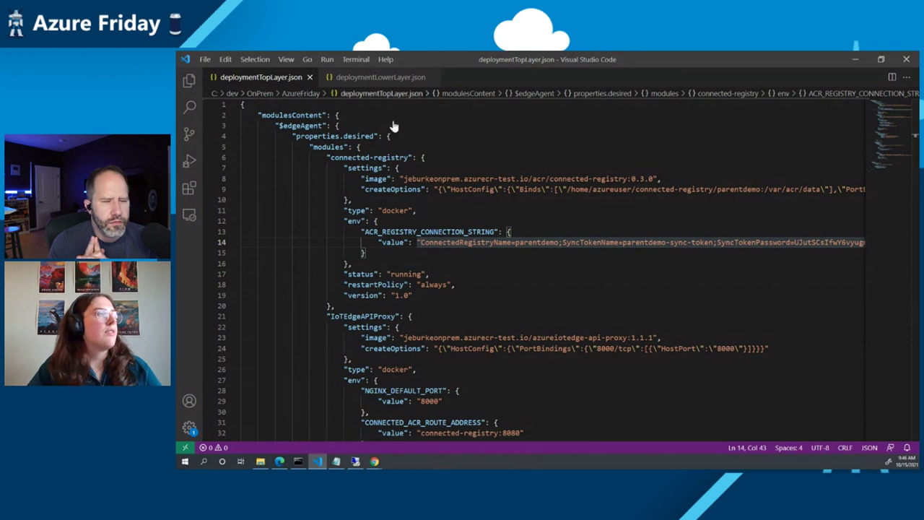
click(417, 243)
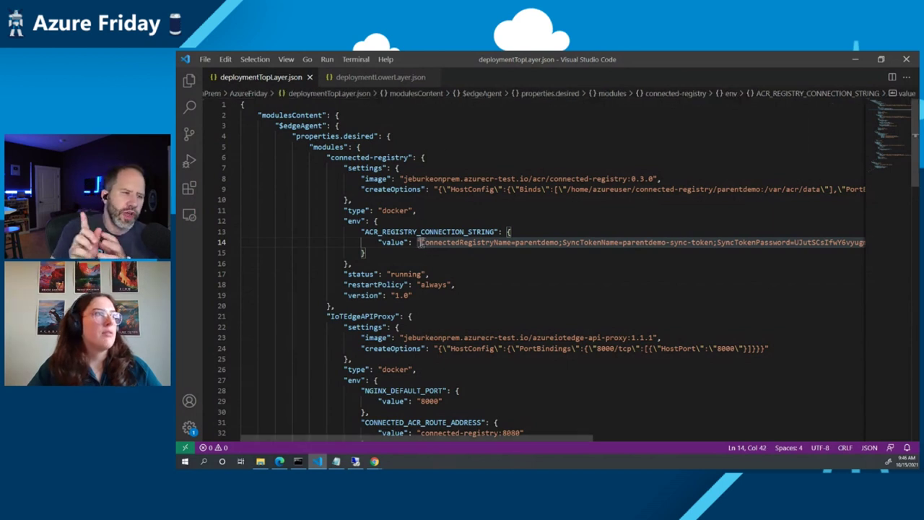
drag(420, 244, 825, 245)
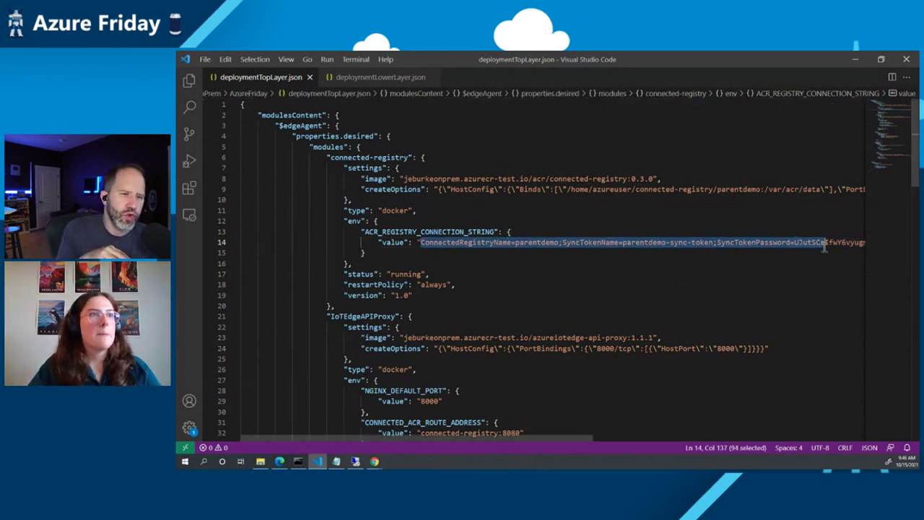
click(458, 260)
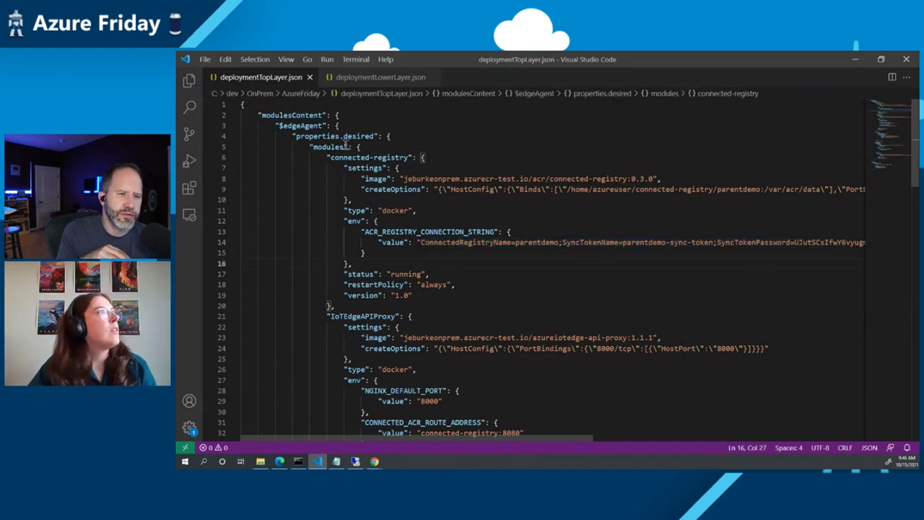
Enlarge the VS Code interface with View > Appearance > Zoom In
click(289, 62)
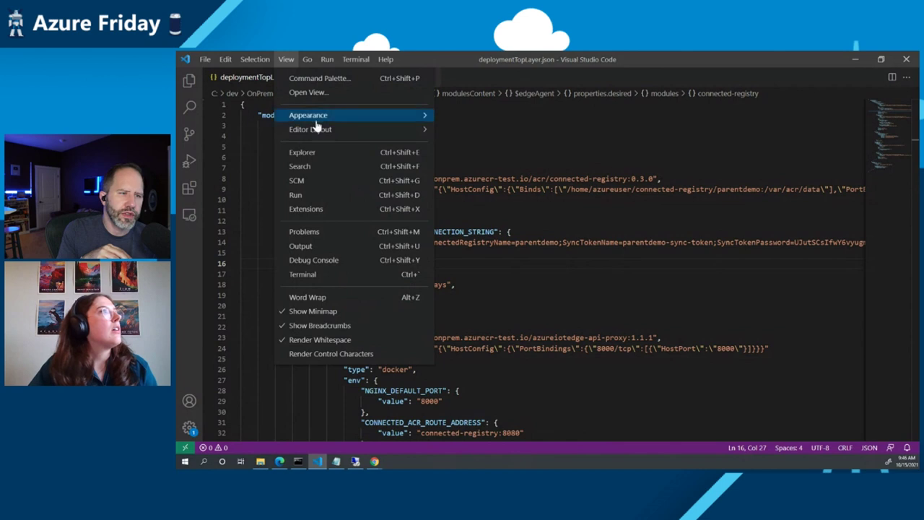
mouse_move(315, 119)
click(486, 311)
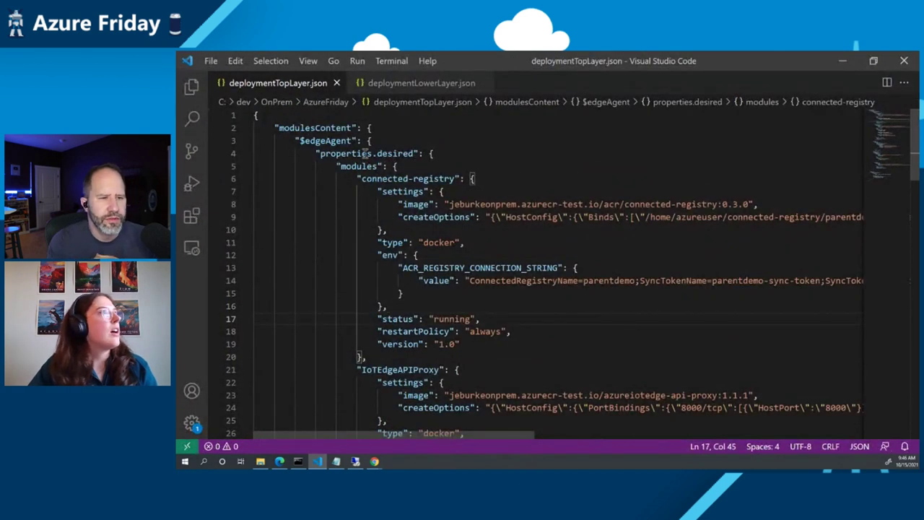
Glance at deploymentLowerLayer.json, then return to line 14's value in deploymentTopLayer.json
click(390, 85)
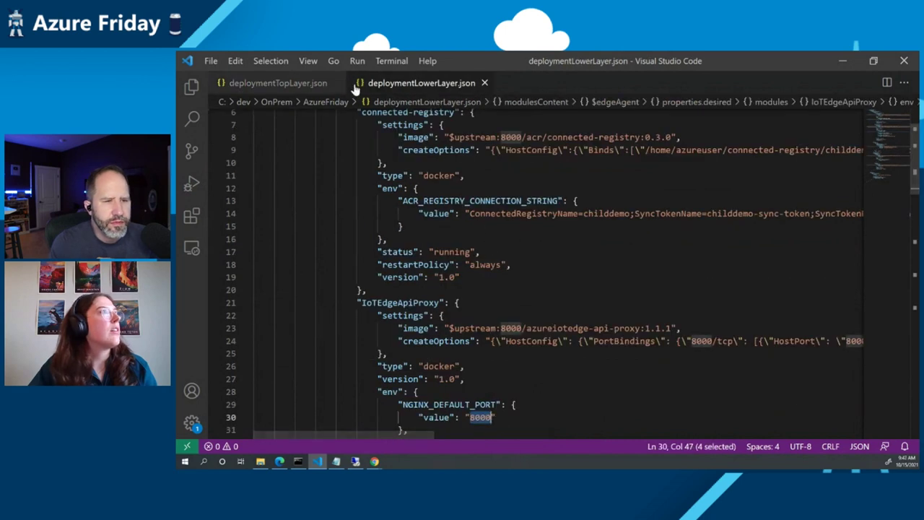
click(308, 61)
click(309, 62)
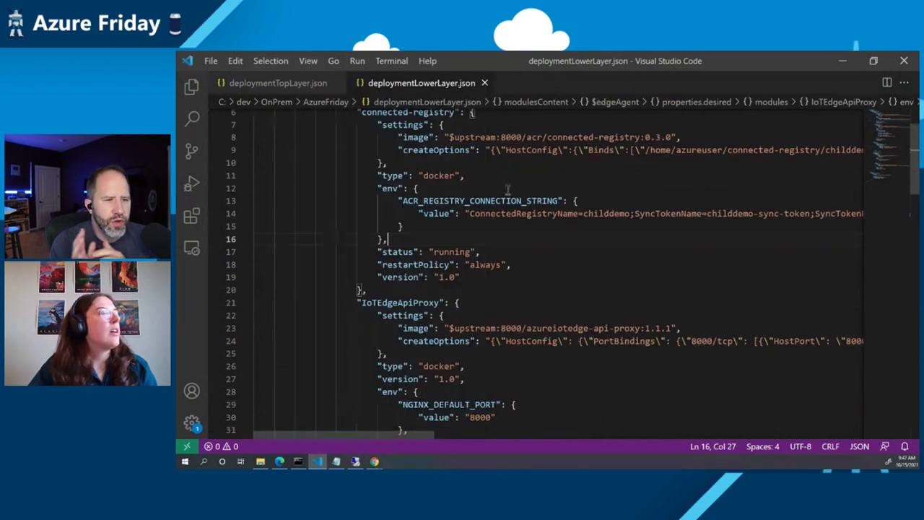
click(289, 86)
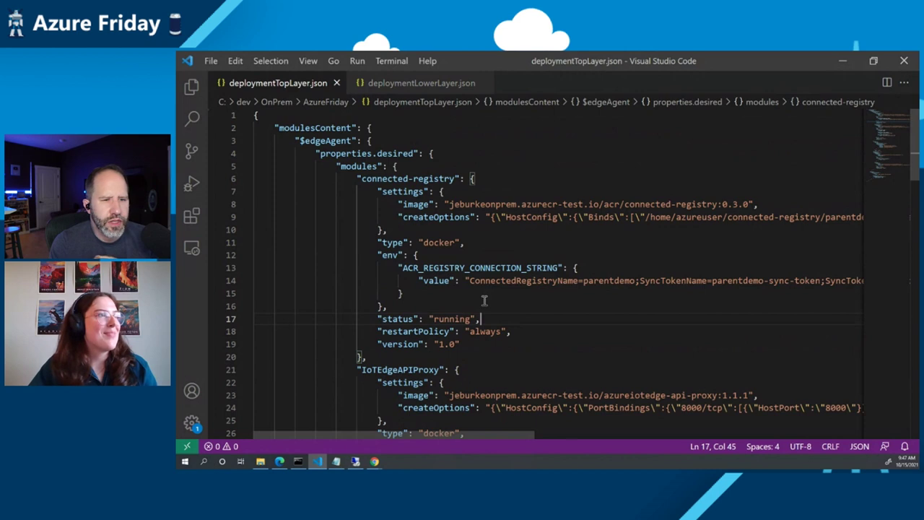
click(470, 281)
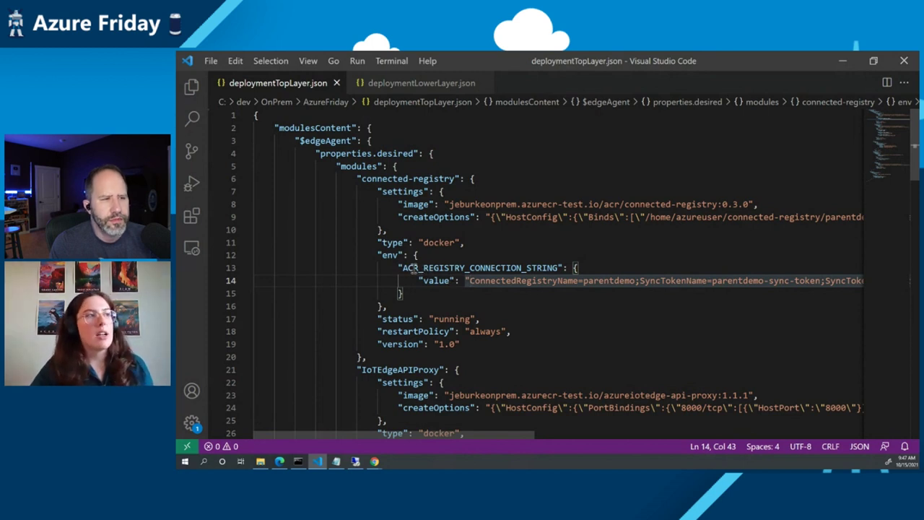
double_click(411, 268)
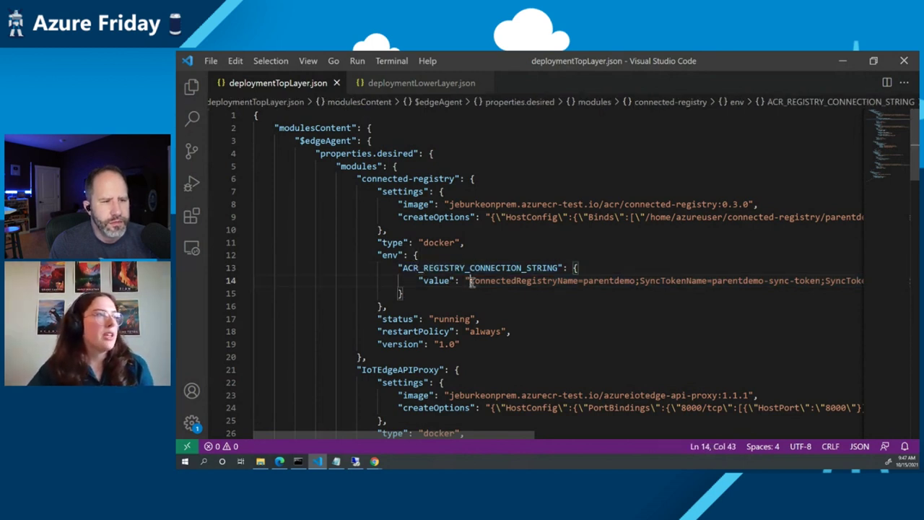
drag(470, 280, 847, 282)
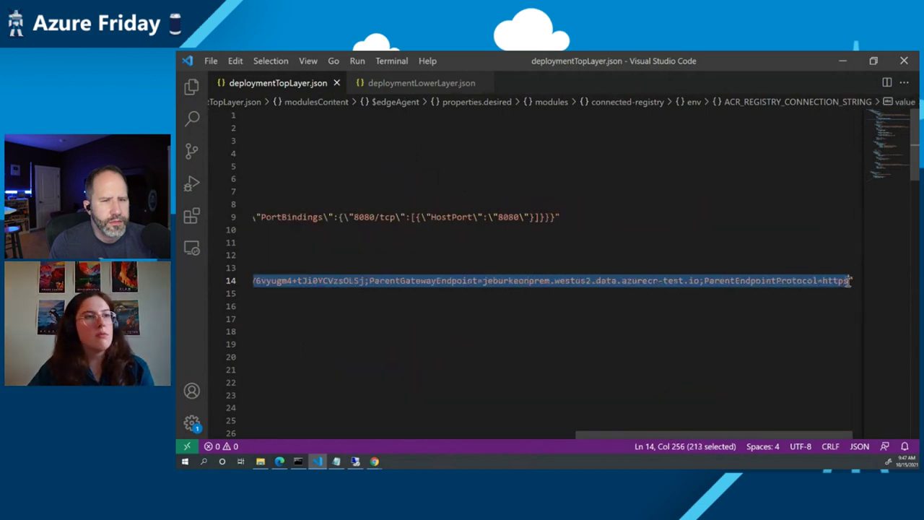
key(ctrl+v)
drag(633, 435, 487, 437)
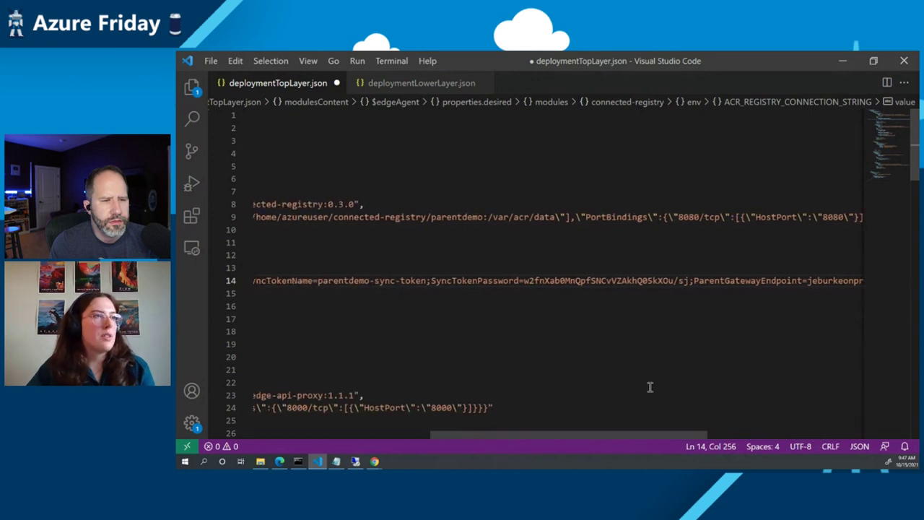
drag(572, 437, 394, 438)
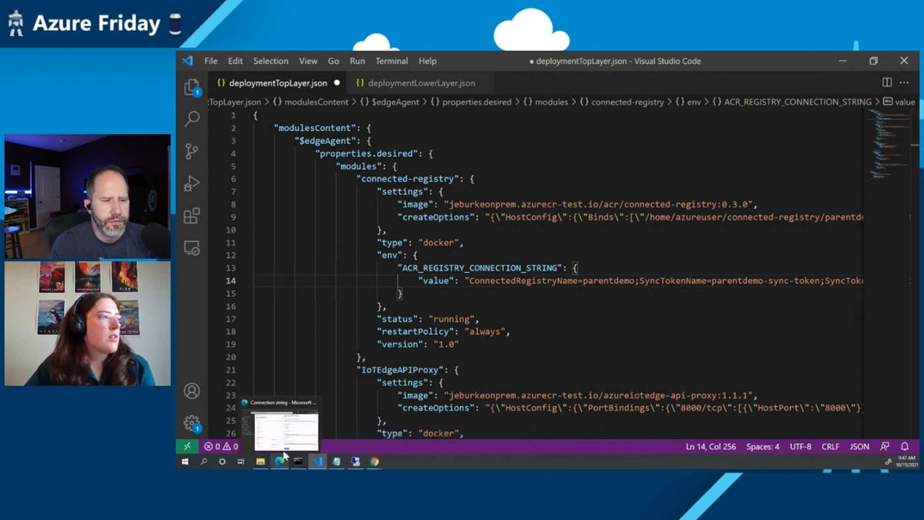
click(284, 453)
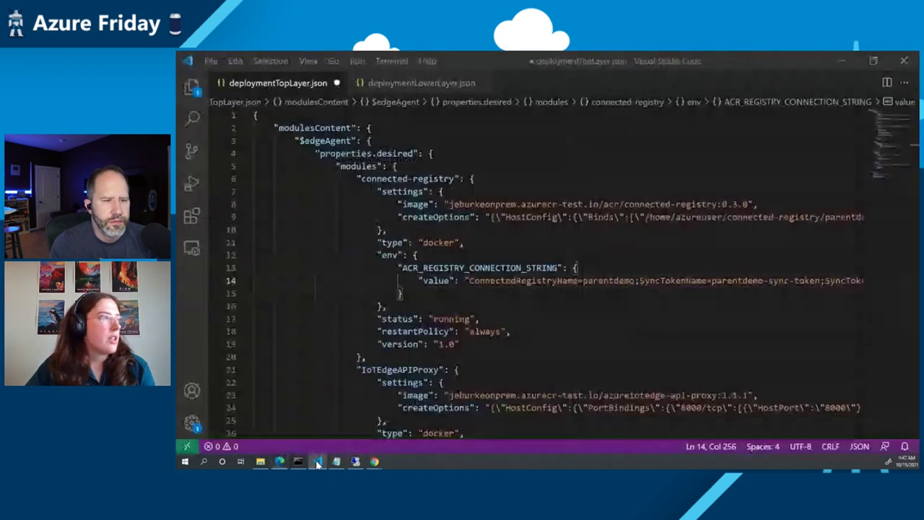
Replace the cloudregistry password on line 49 with the copied Password 1 and save deploymentTopLayer.json
click(318, 461)
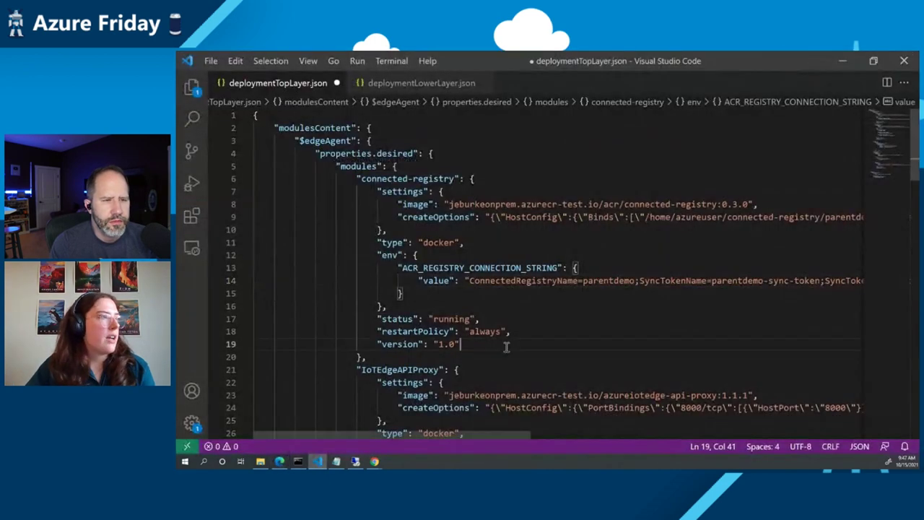
click(480, 344)
scroll(480, 343, down, 9)
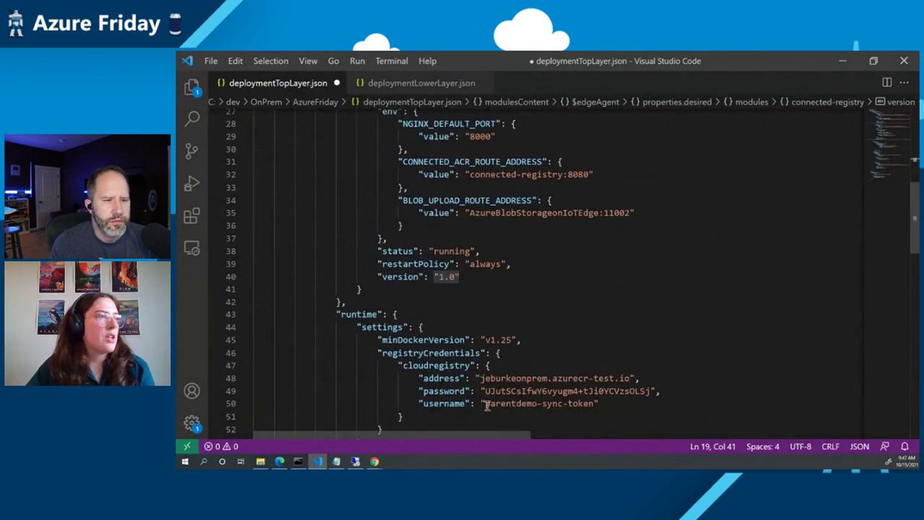
drag(487, 405, 591, 404)
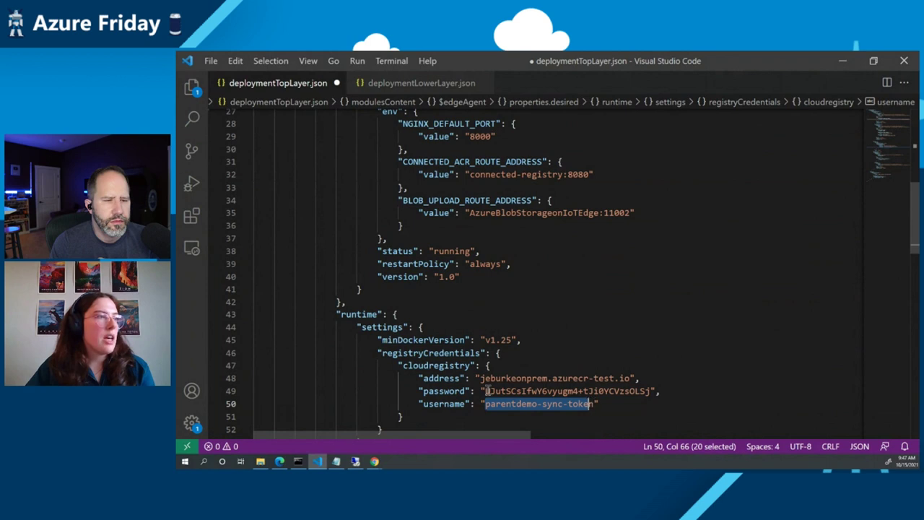
drag(485, 391, 652, 390)
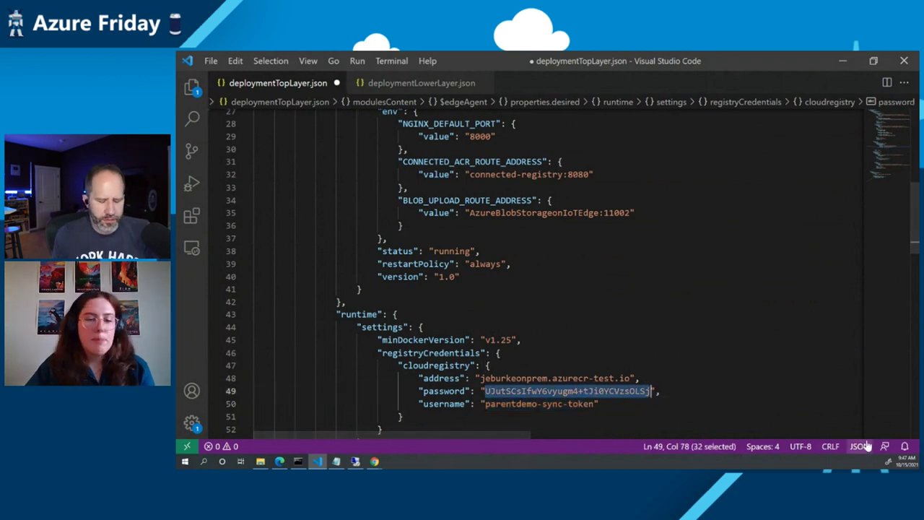
key(ctrl+v)
key(ctrl+s)
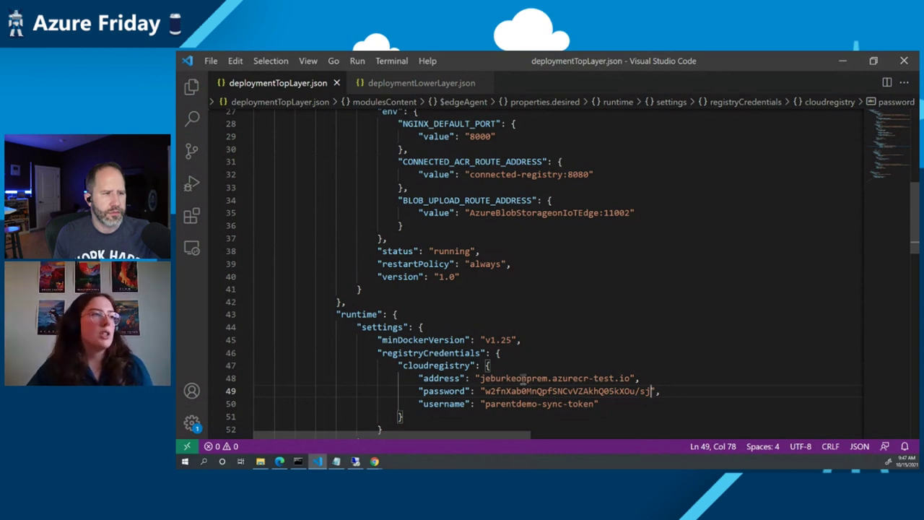
Point out the cloudregistry key and its full registry address on lines 47-48
double_click(526, 378)
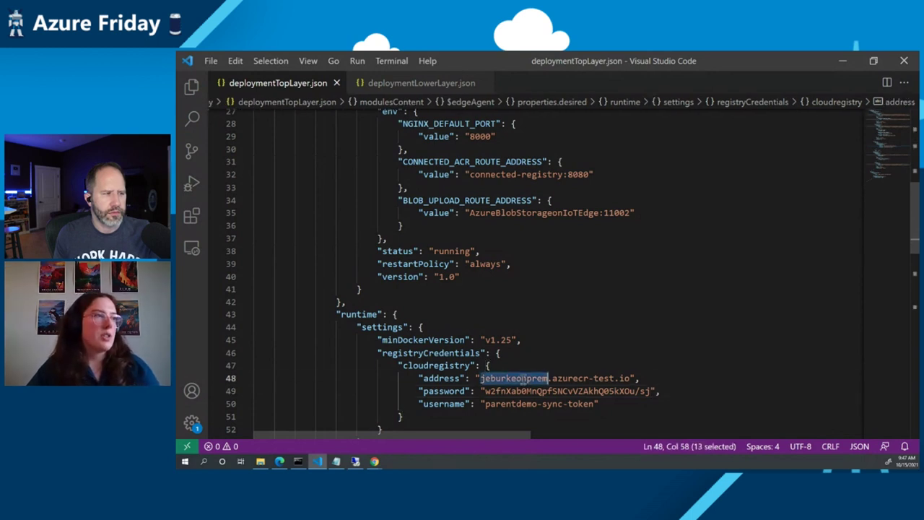
double_click(432, 366)
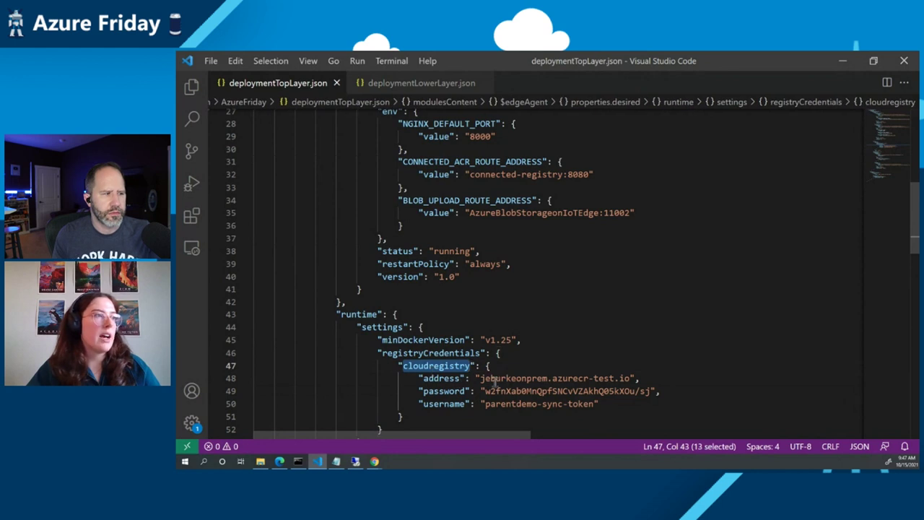
drag(481, 378, 632, 377)
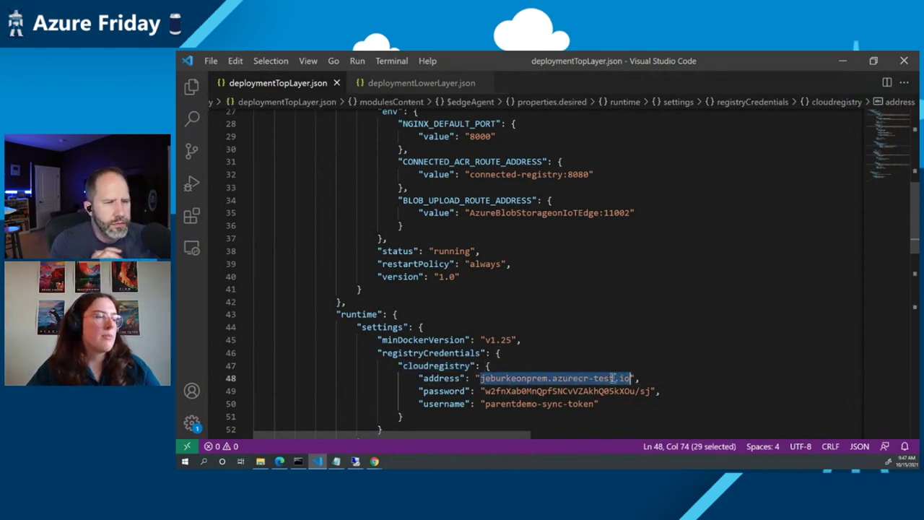
click(482, 390)
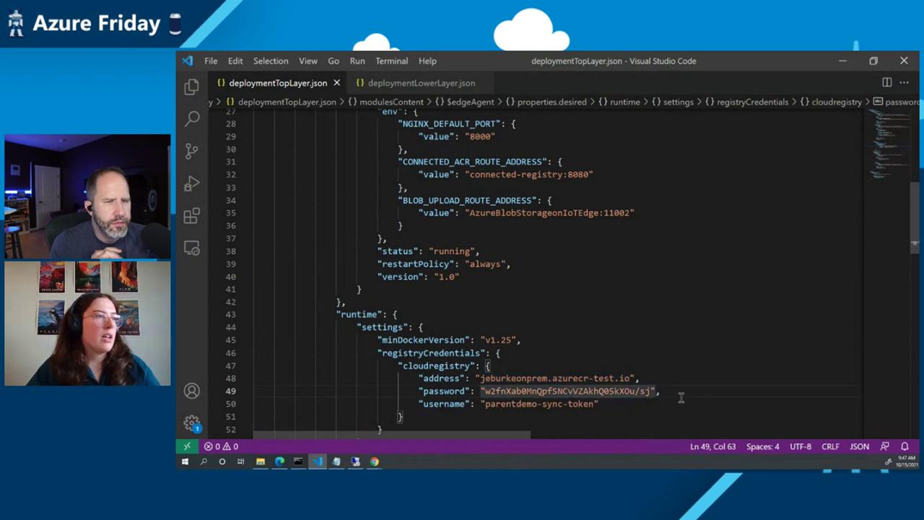
scroll(637, 397, up, 5)
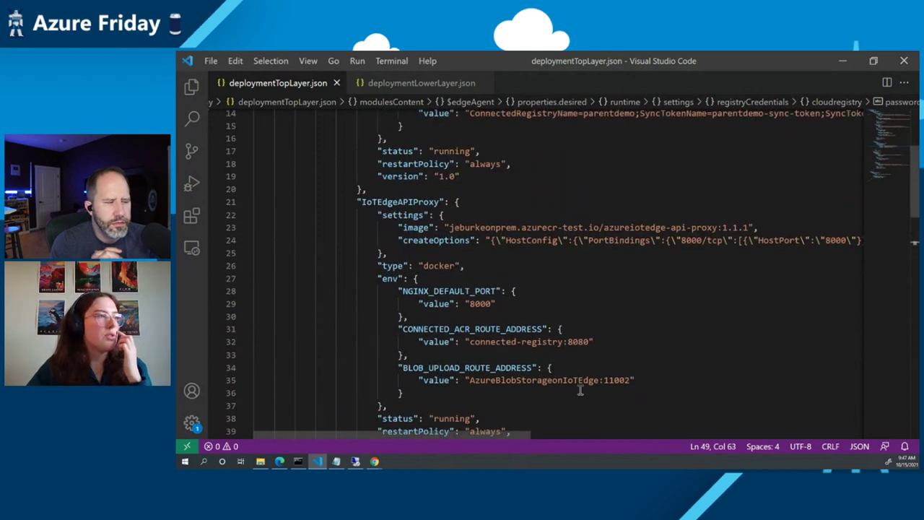
Point out the connected-registry module block, its image value and connection string
scroll(517, 373, up, 5)
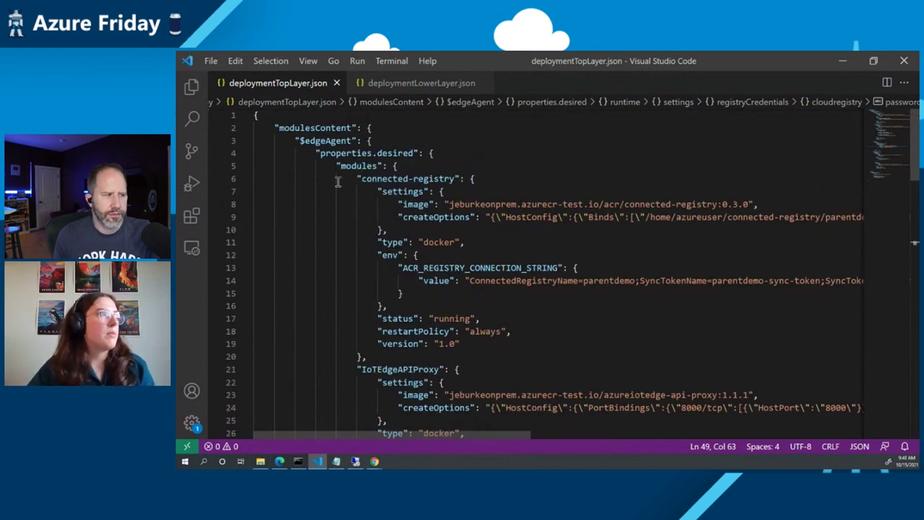
drag(357, 180, 369, 356)
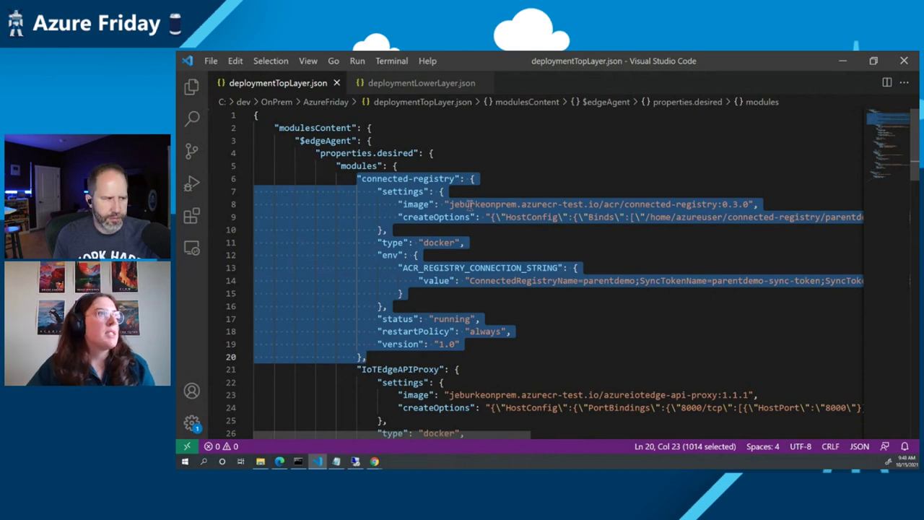
drag(434, 205, 758, 205)
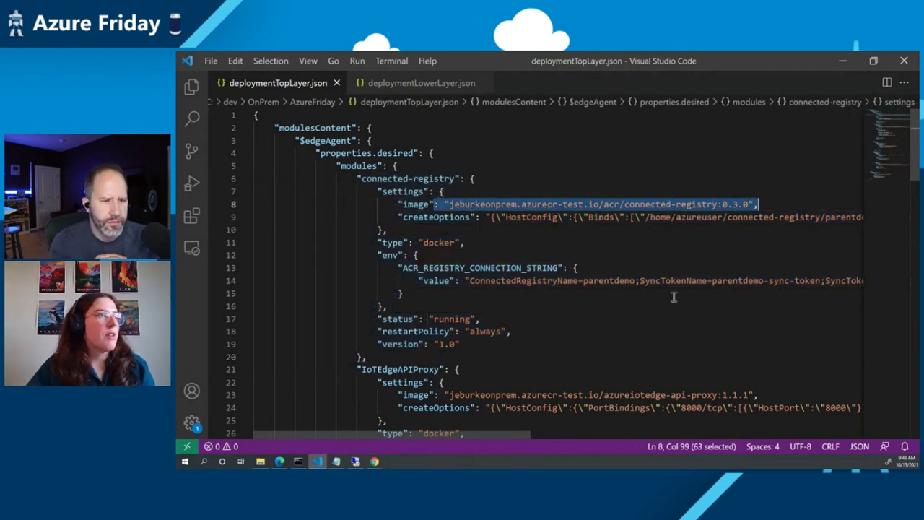
click(461, 280)
scroll(403, 302, down, 4)
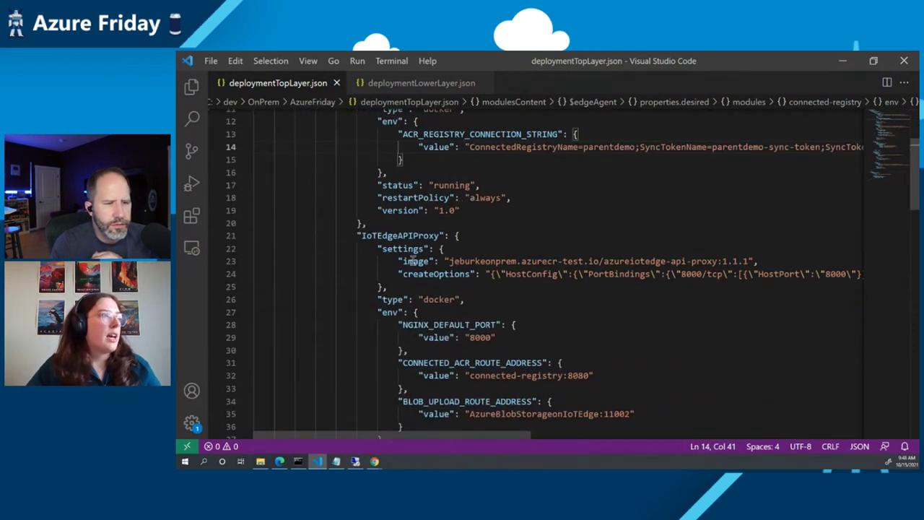
Highlight the registry name in the IoTEdgeAPIProxy image, cloudregistry address and edgeHub image
double_click(416, 261)
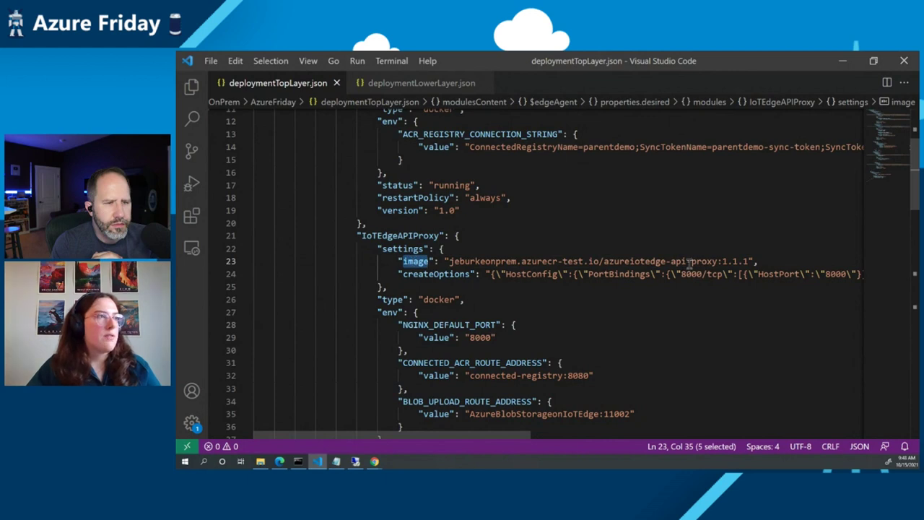
double_click(482, 262)
scroll(469, 296, down, 7)
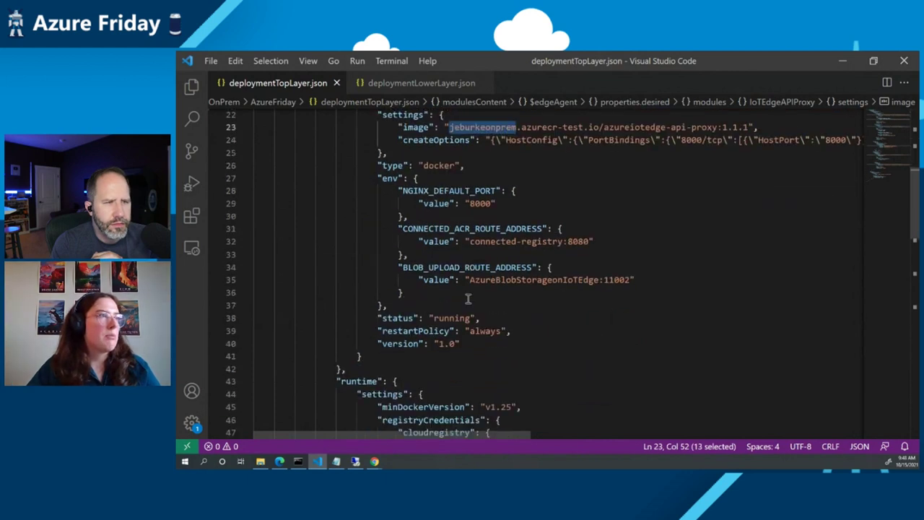
double_click(507, 310)
scroll(506, 311, down, 4)
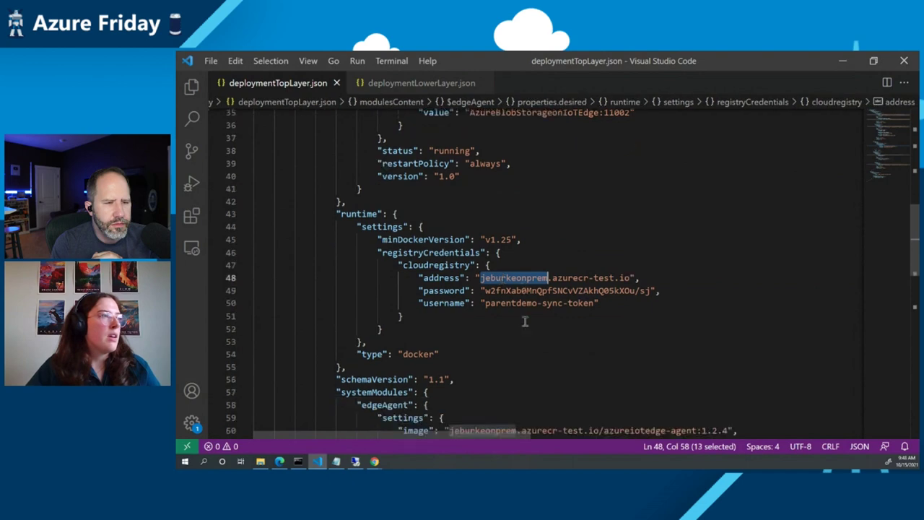
scroll(469, 303, down, 2)
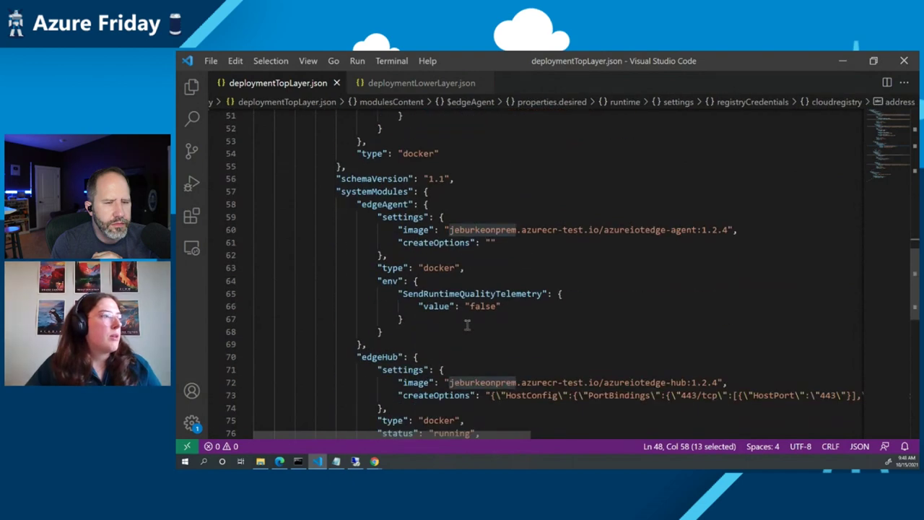
double_click(481, 382)
scroll(515, 383, up, 11)
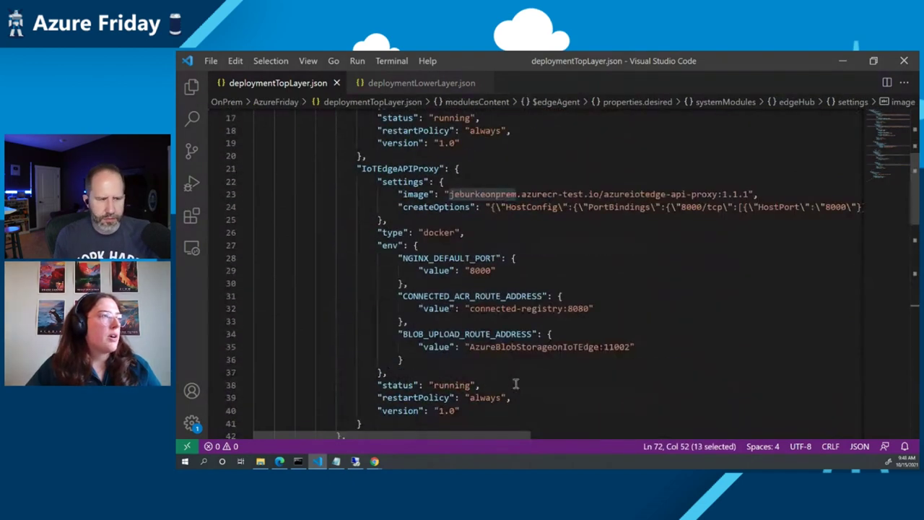
scroll(516, 384, up, 3)
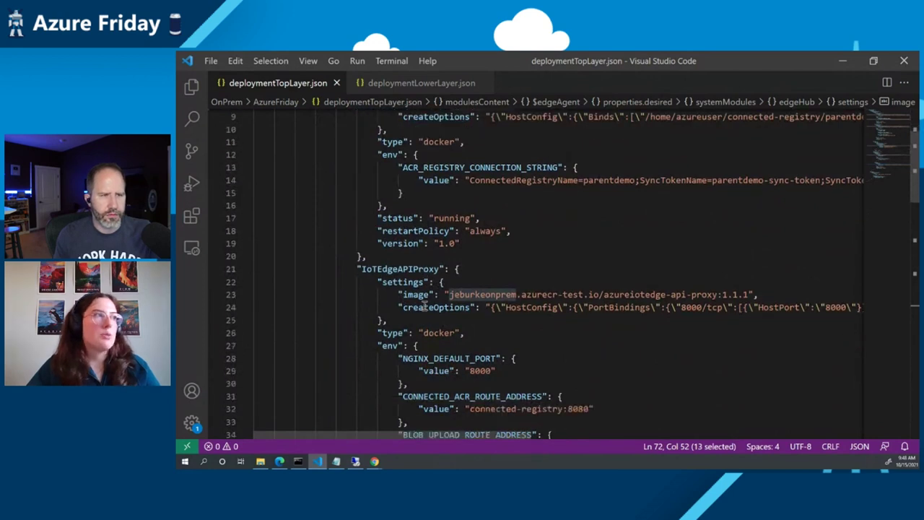
scroll(426, 305, down, 1)
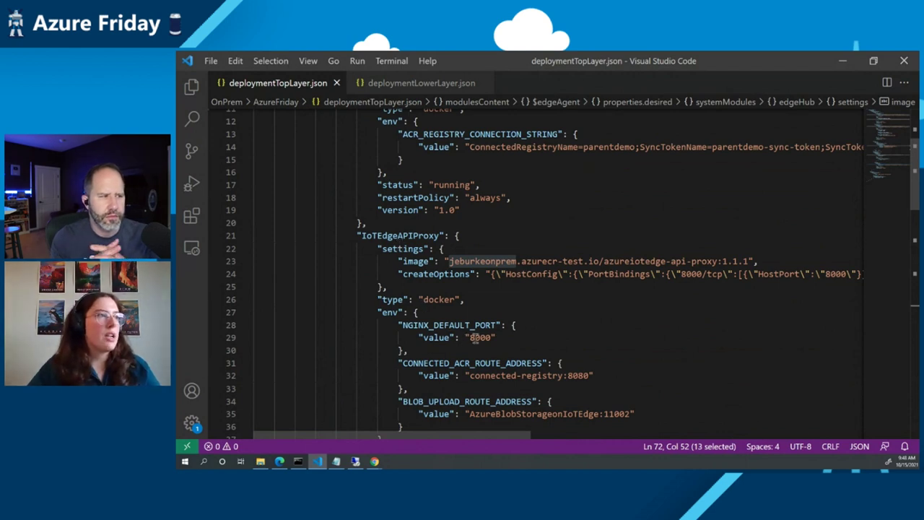
Point out NGINX_DEFAULT_PORT 8000, then switch to the Command Prompt
double_click(480, 337)
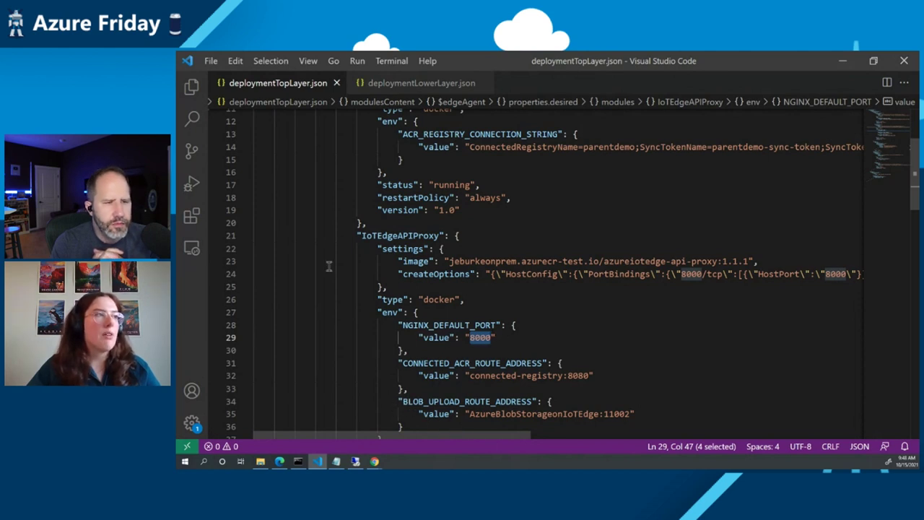
scroll(486, 190, up, 2)
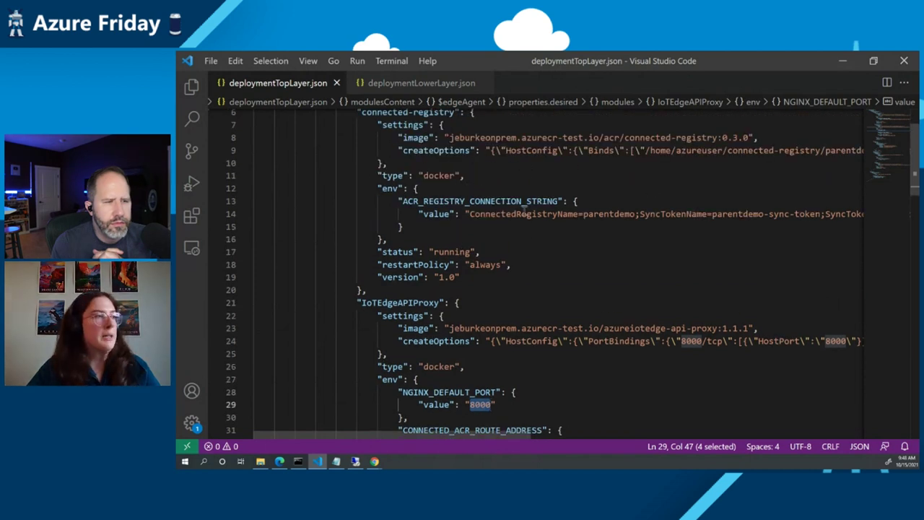
click(534, 380)
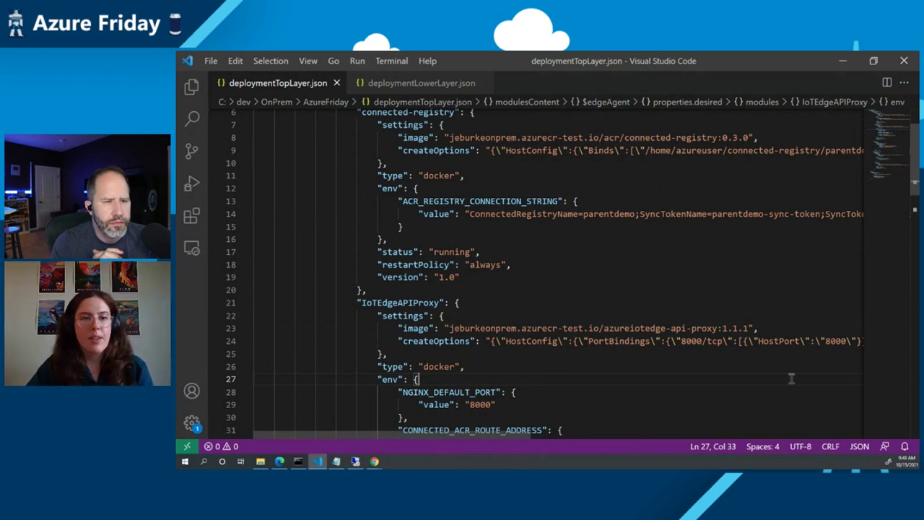
click(336, 461)
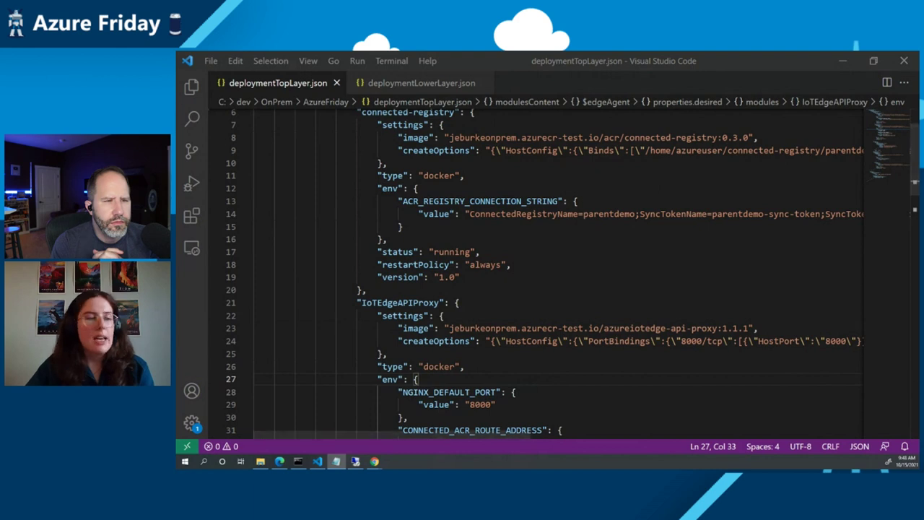
Paste the az iot edge set-modules command and highlight its acronpremdemo hub and parentdevice arguments
click(293, 465)
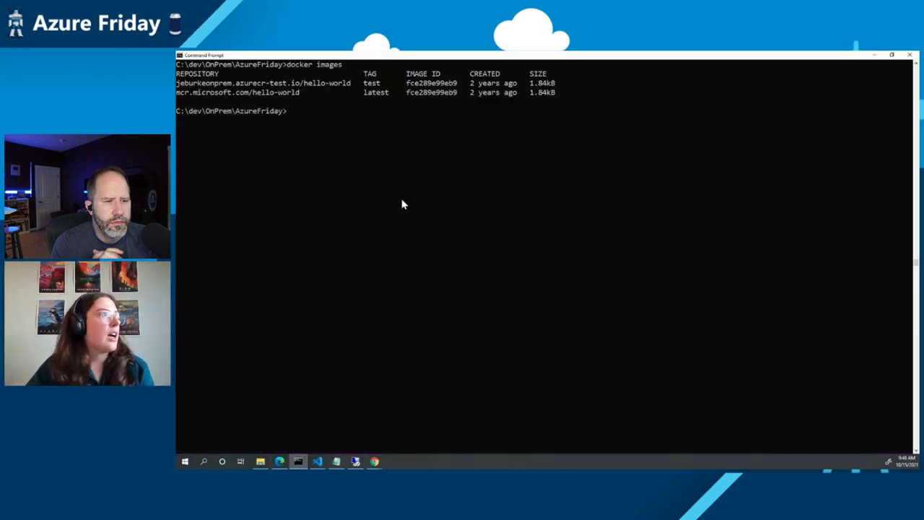
right_click(314, 111)
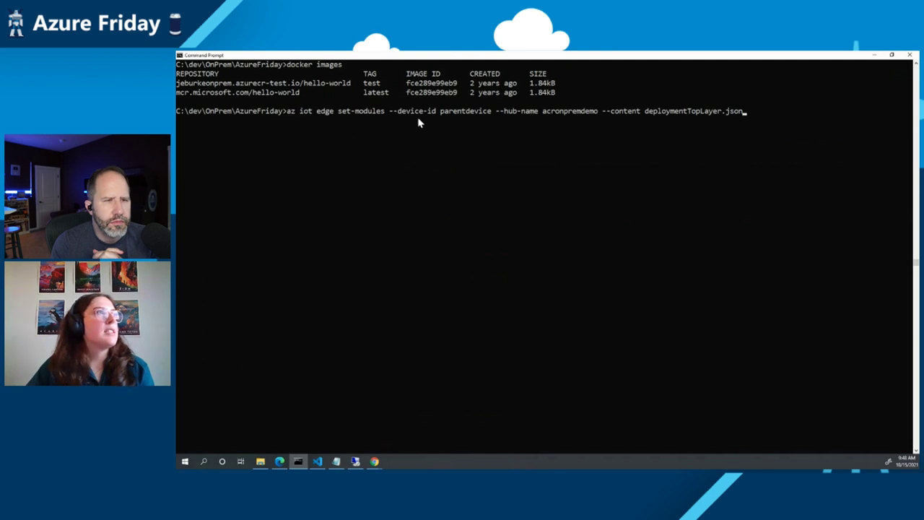
double_click(551, 112)
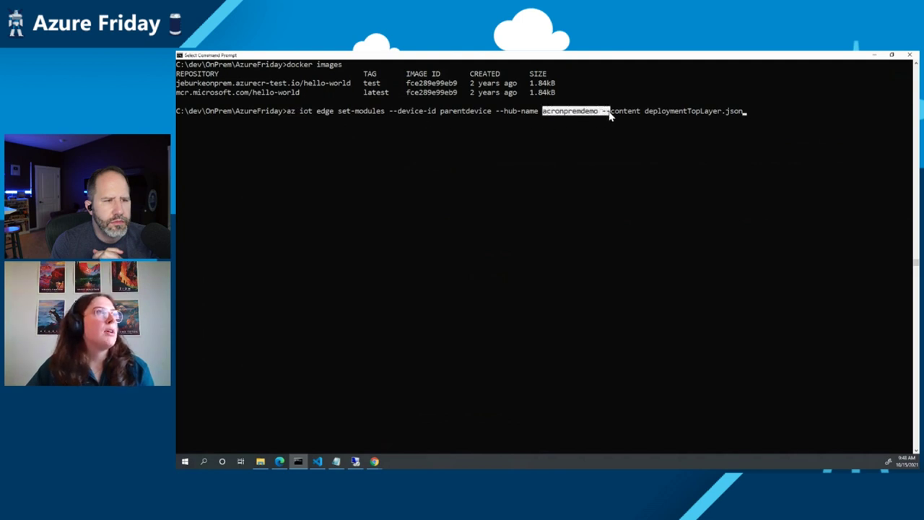
drag(610, 116, 601, 116)
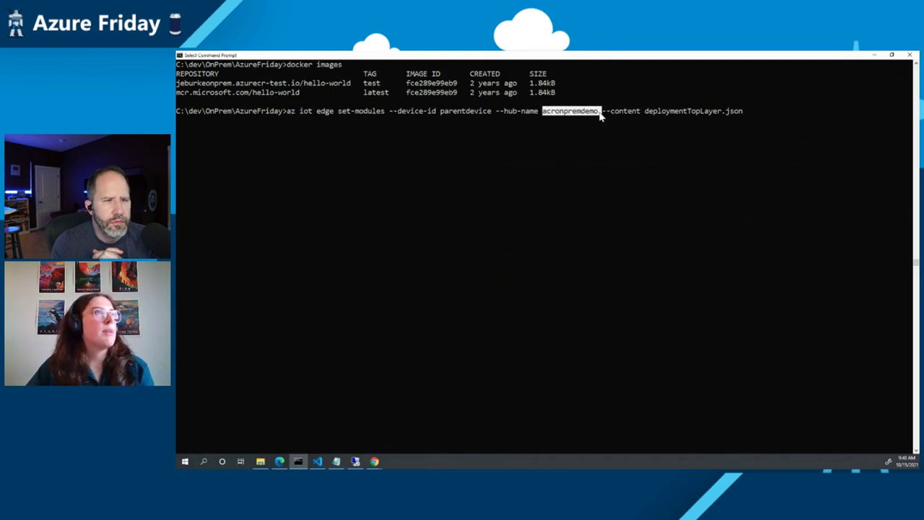
drag(443, 117, 489, 118)
click(491, 116)
double_click(457, 119)
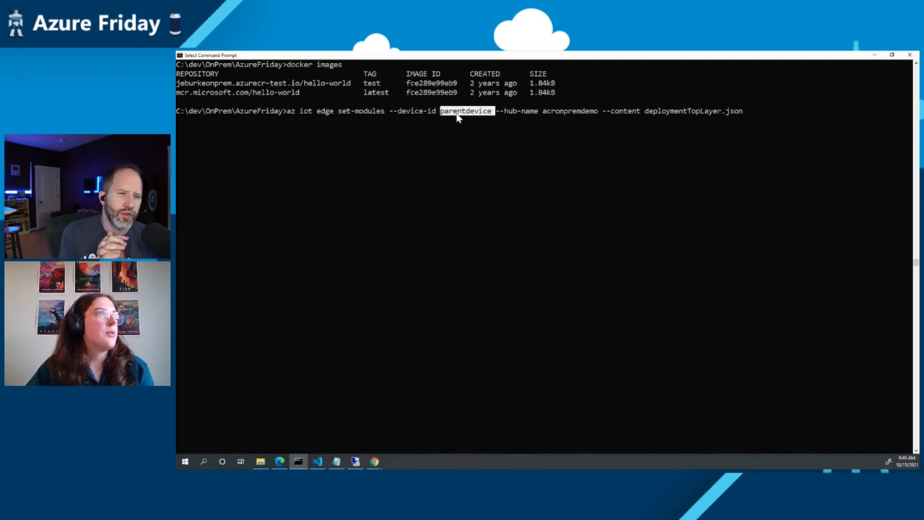
click(761, 114)
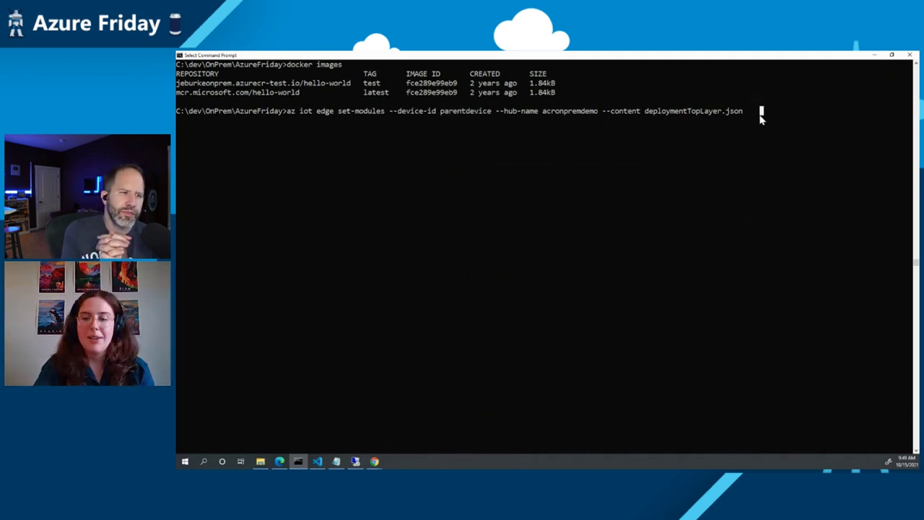
key(Escape)
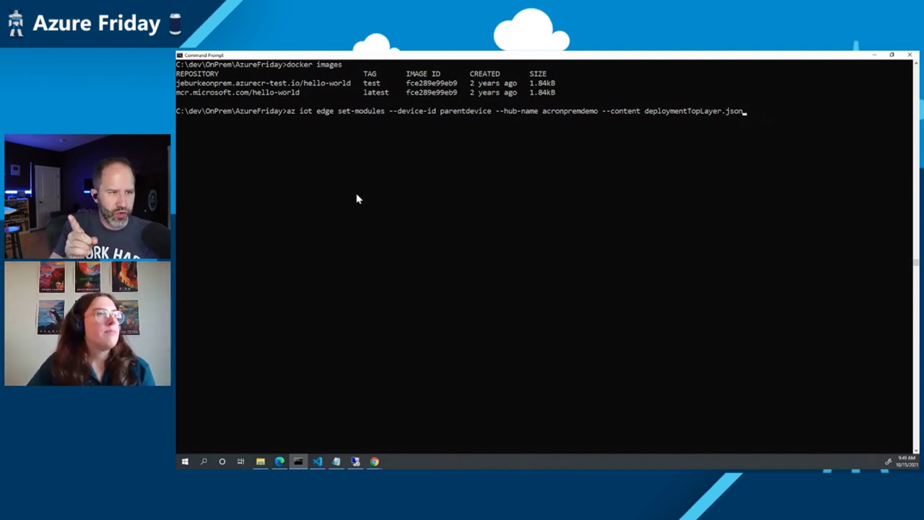
Run set-modules with deploymentTopLayer.json for parentdevice on acronpremdemo
ctrl+scroll(364, 214, up, 5)
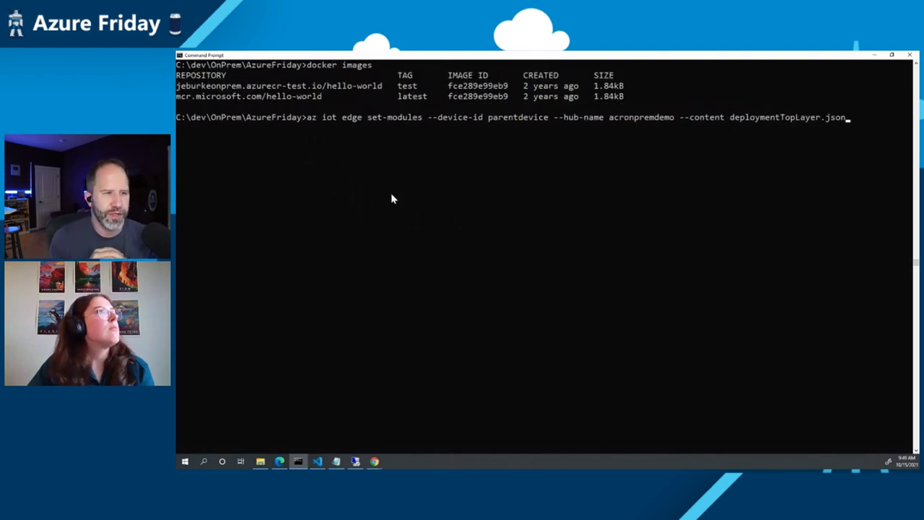
ctrl+scroll(396, 196, up, 1)
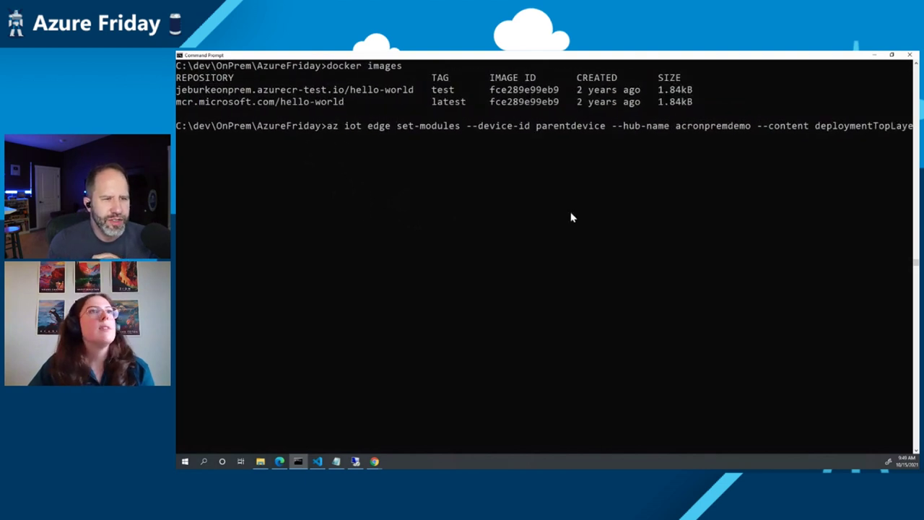
scroll(577, 217, up, 1)
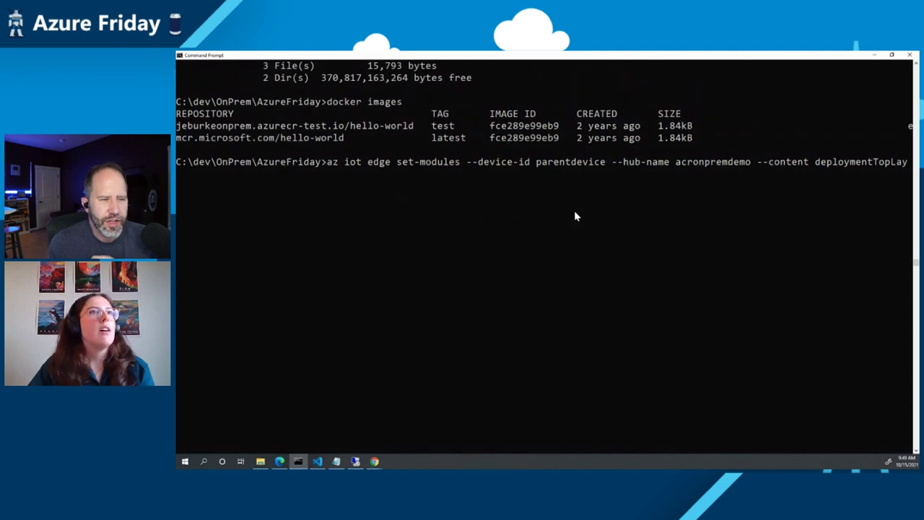
ctrl+scroll(576, 216, down, 2)
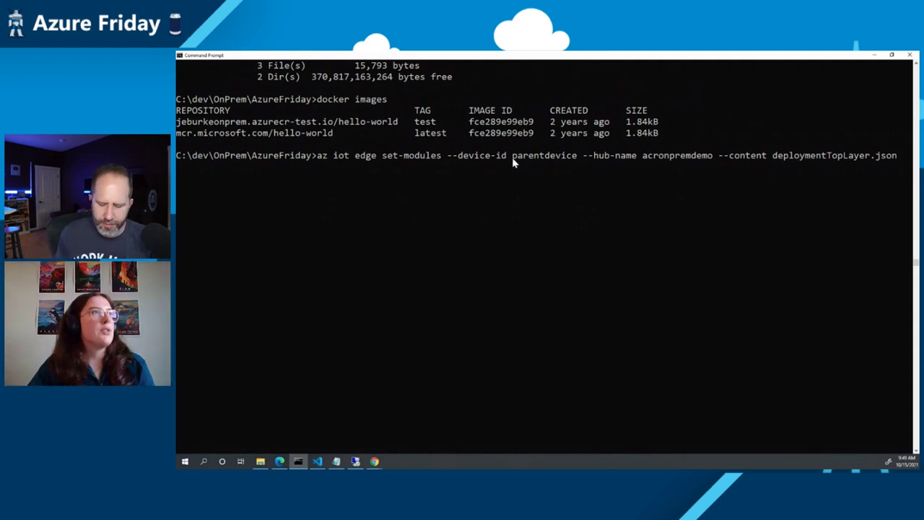
drag(513, 157, 567, 160)
drag(642, 157, 710, 161)
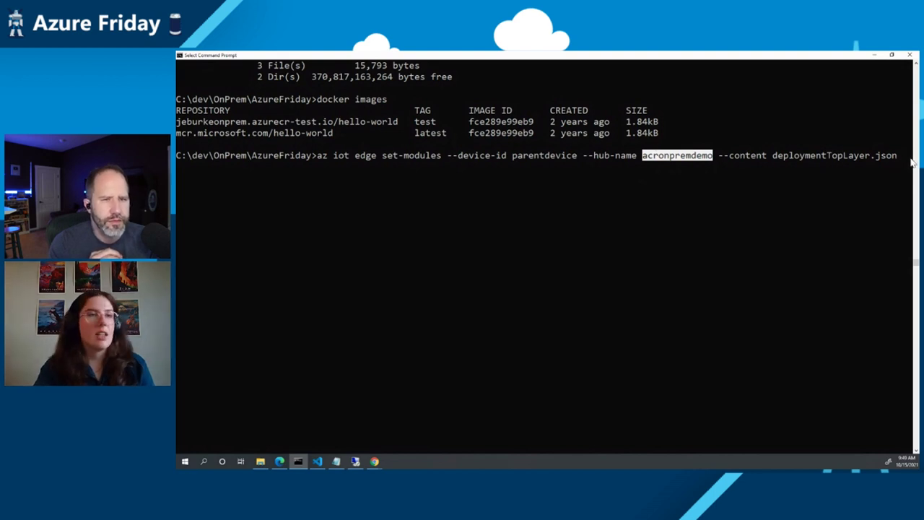
key(ctrl+c)
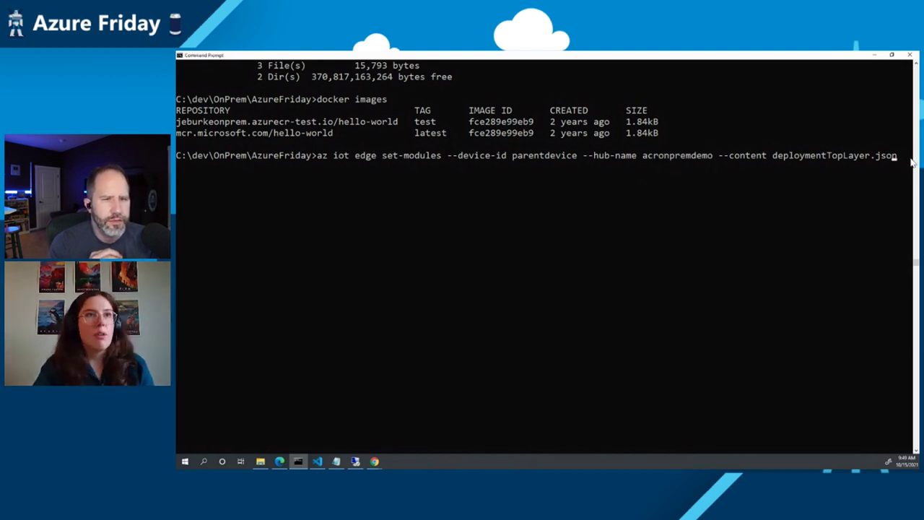
key(Return)
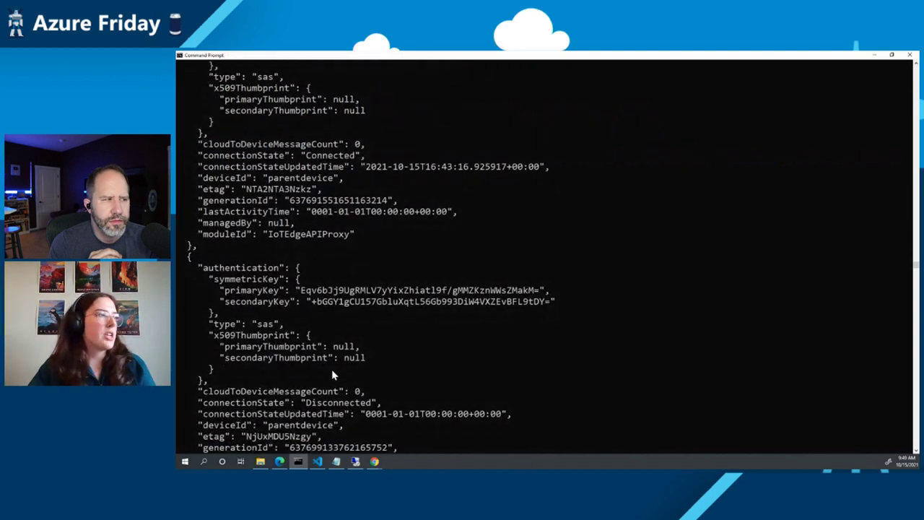
Return to the parentdevice IoT Edge page in Edge, refresh it and scroll to the Modules table
mouse_move(282, 463)
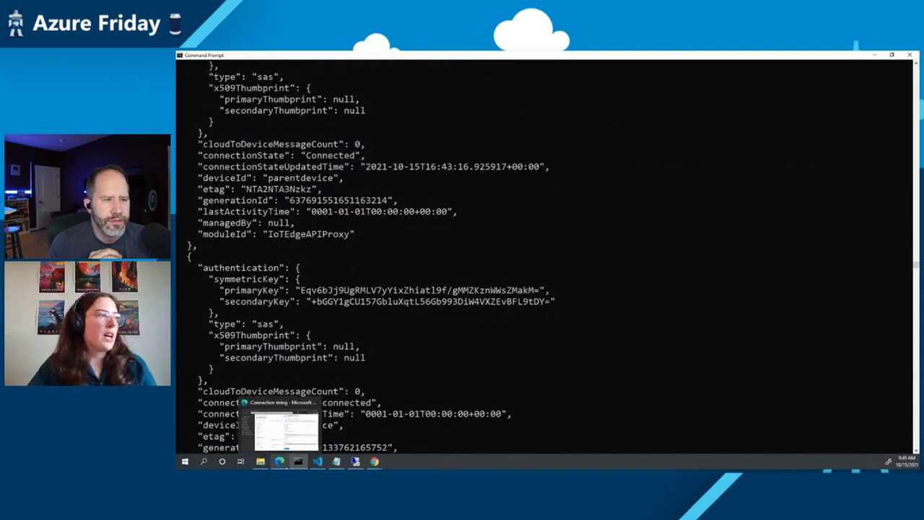
click(285, 429)
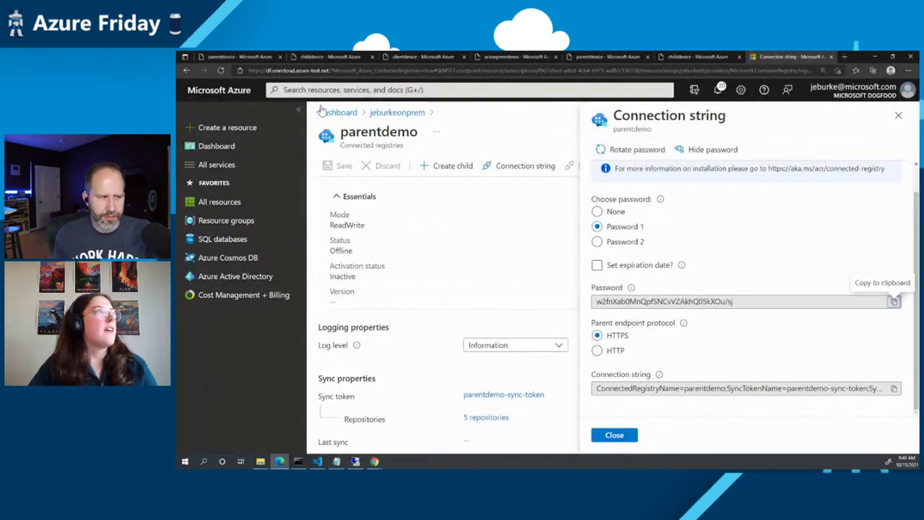
click(248, 56)
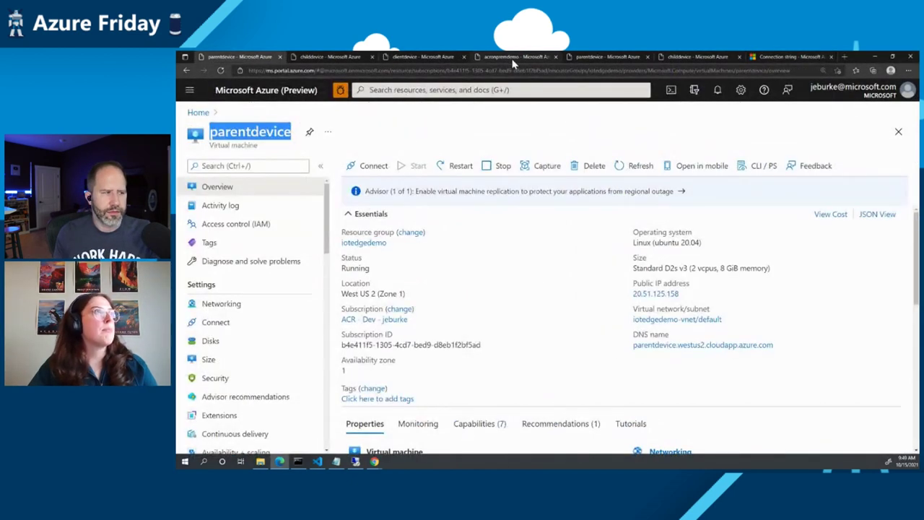
click(578, 57)
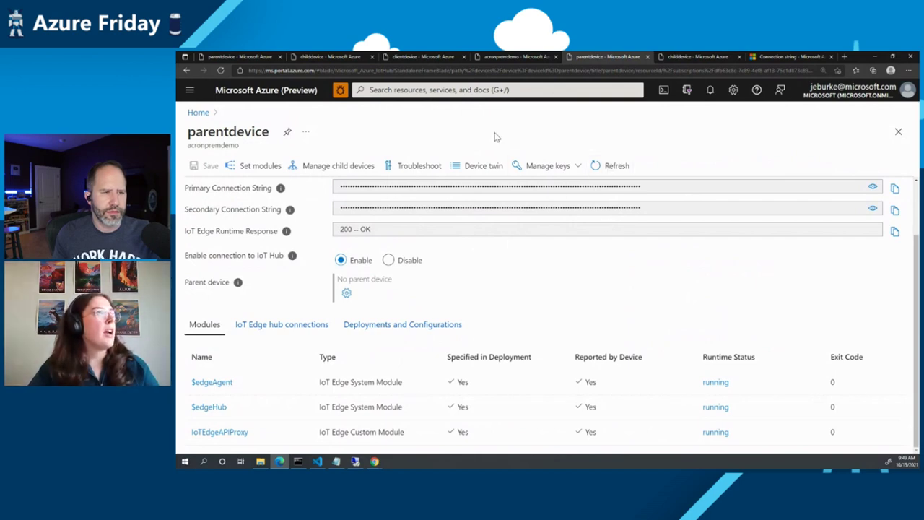
click(497, 57)
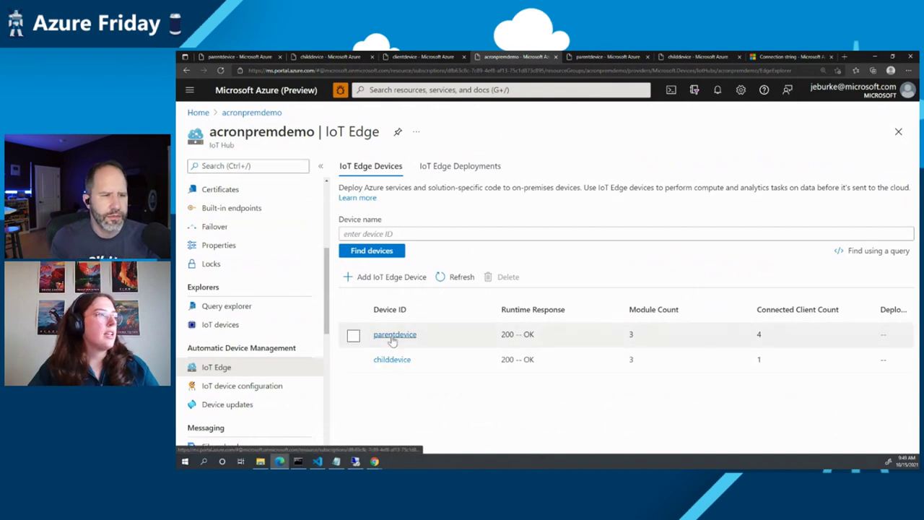
click(625, 57)
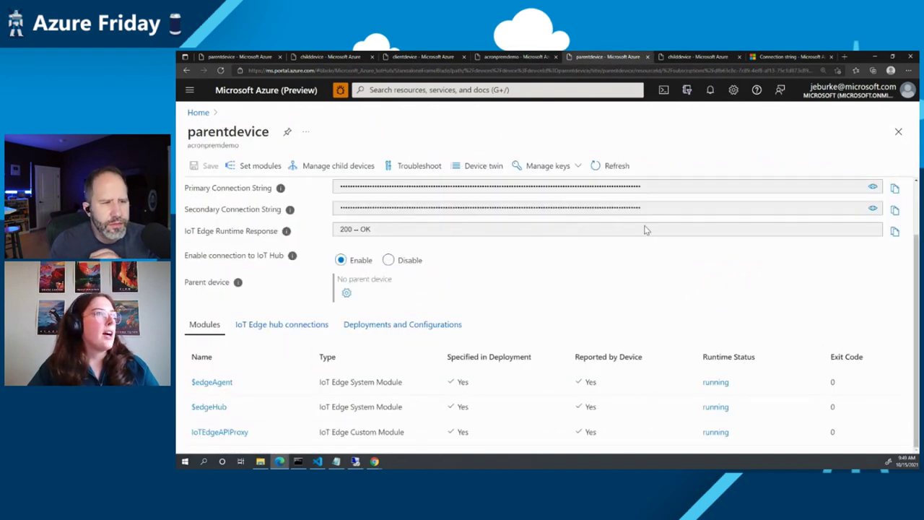
click(618, 166)
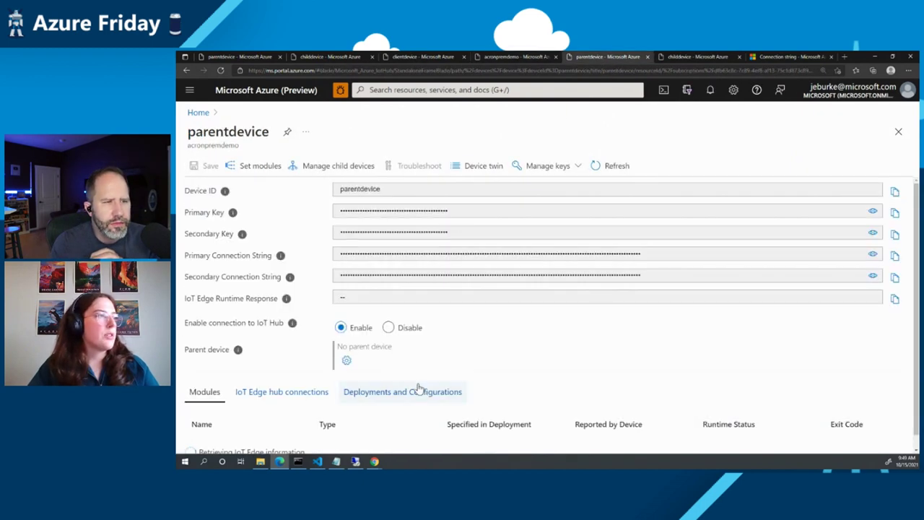
scroll(419, 390, down, 1)
scroll(419, 390, down, 1)
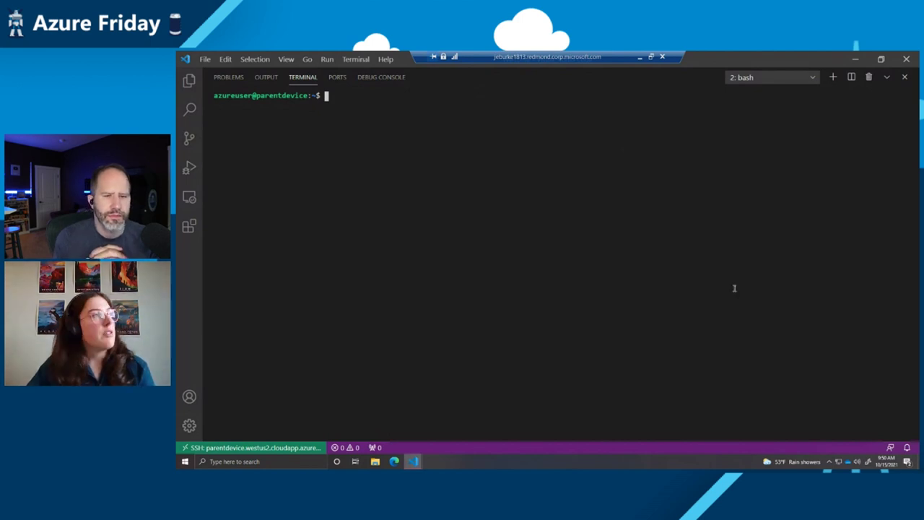
Run 'sudo iotedge list' on parentdevice and zoom the VS Code view in twice
text(sudo iotedge list)
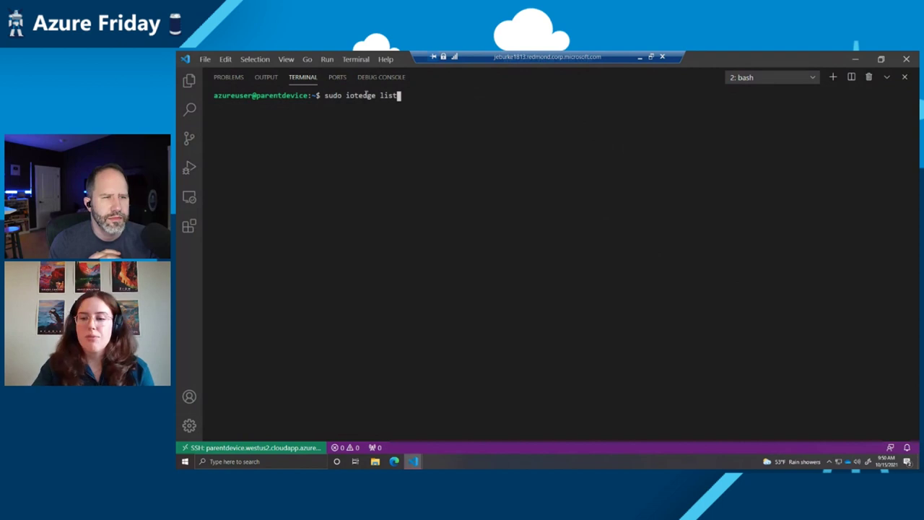
key(Return)
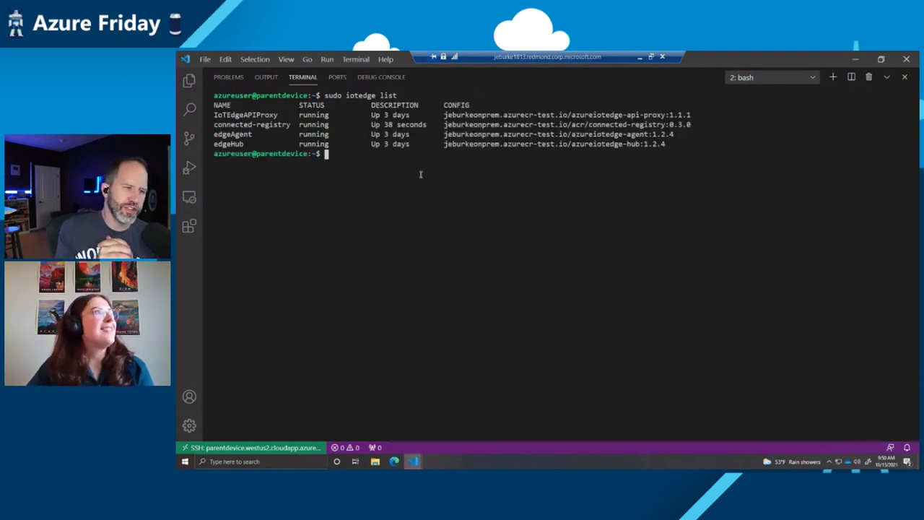
click(286, 59)
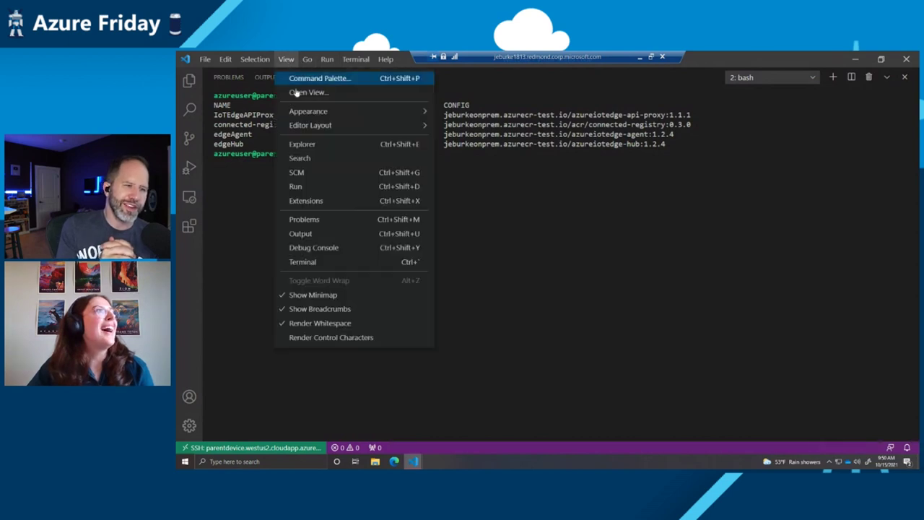
mouse_move(388, 113)
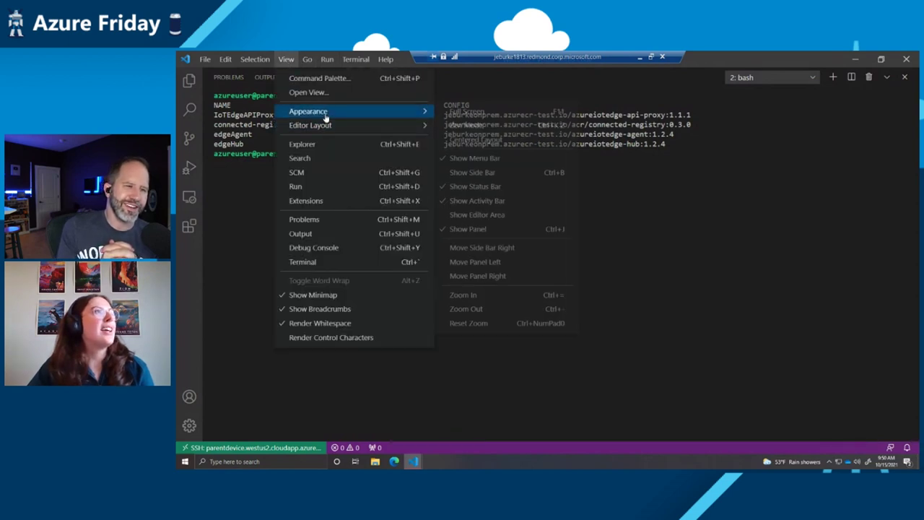
click(479, 295)
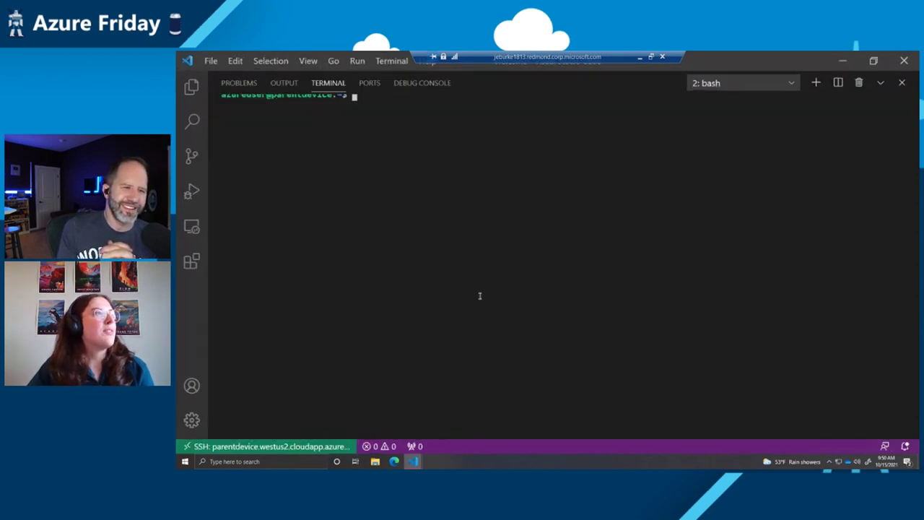
click(304, 61)
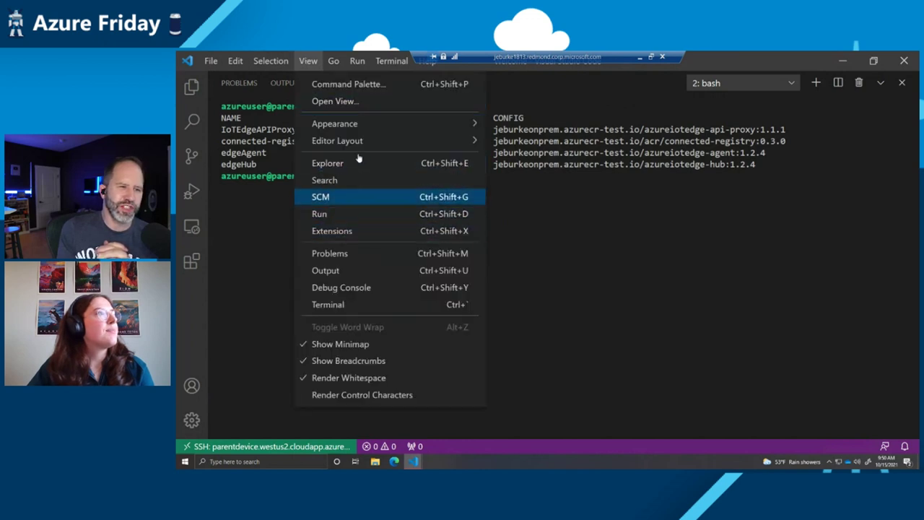
mouse_move(352, 123)
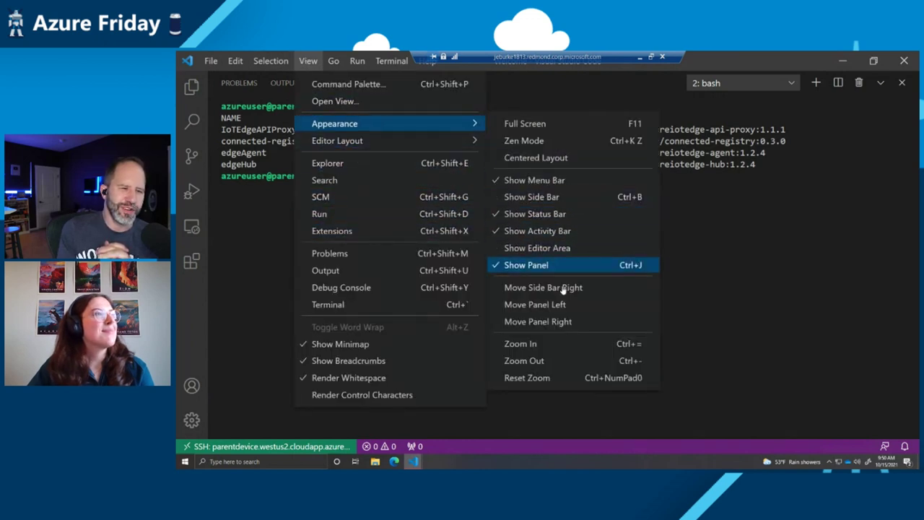
click(539, 341)
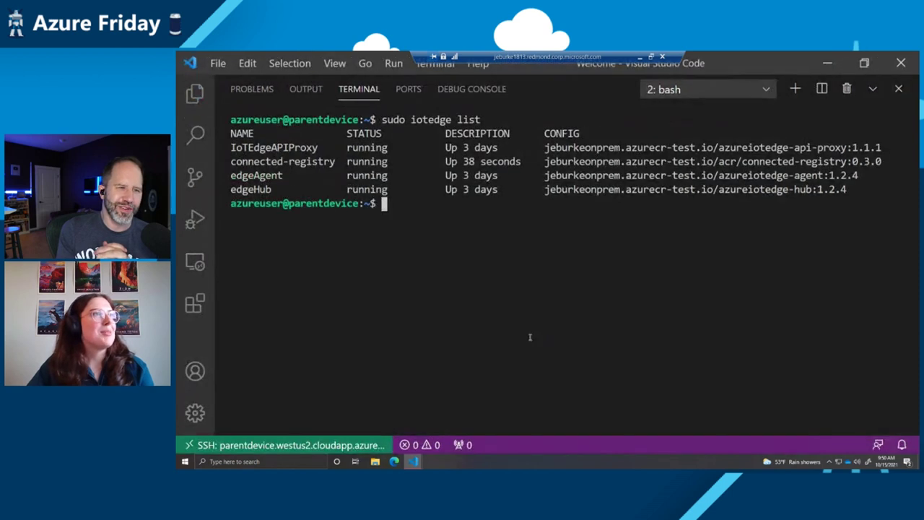
Cycle through the clientdevice and childdevice VS Code windows back to the parentdevice terminal
click(413, 460)
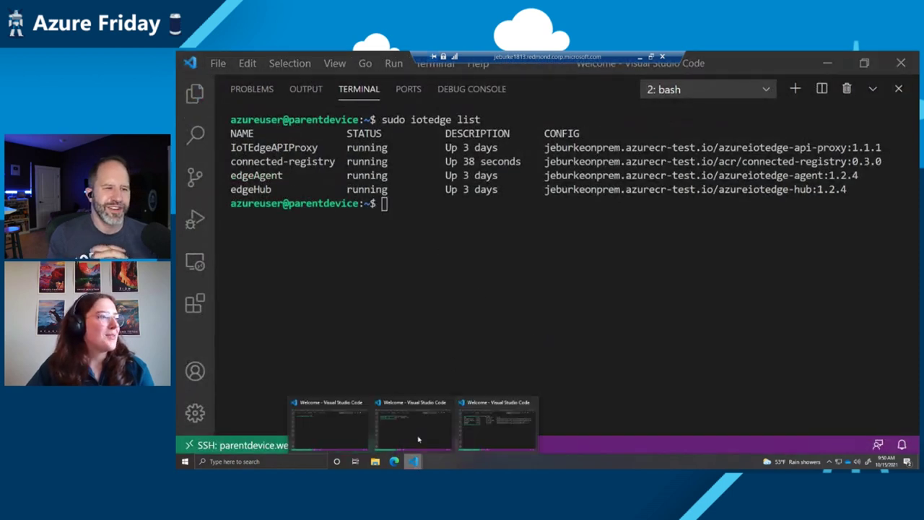
click(417, 439)
click(413, 461)
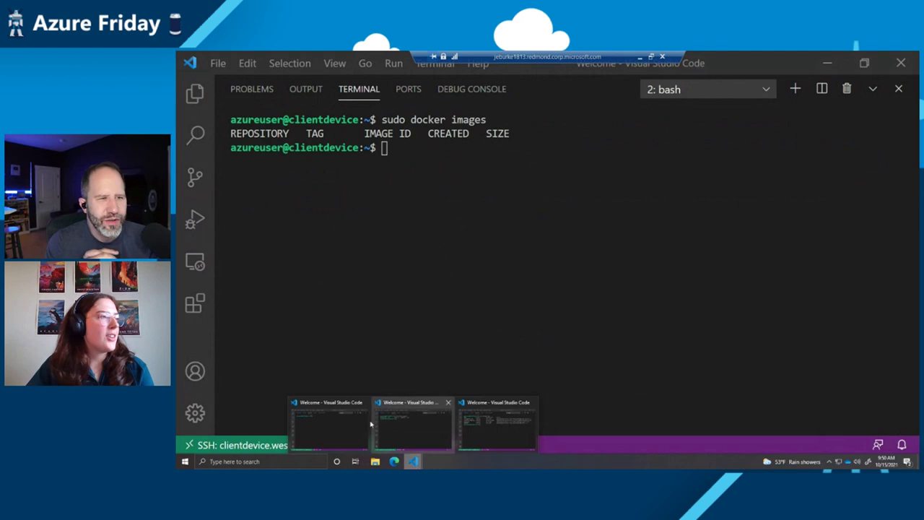
click(355, 423)
click(414, 460)
click(489, 418)
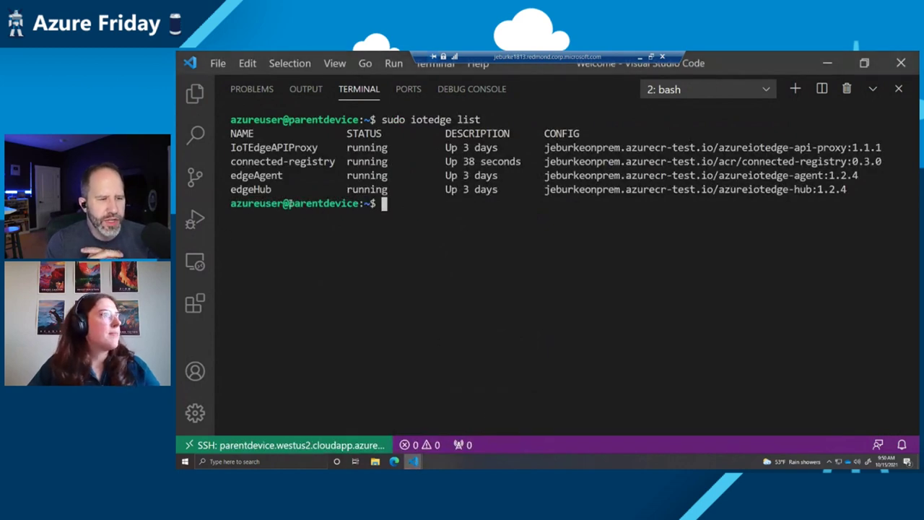
Highlight the parentdevice prompt and connected-registry uptime, then minimize the remote session
drag(290, 204, 357, 204)
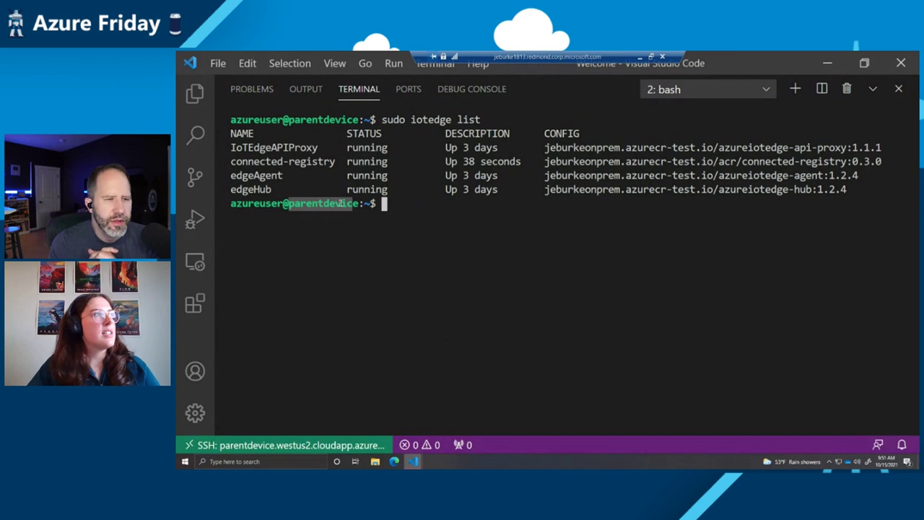
triple_click(373, 204)
click(384, 204)
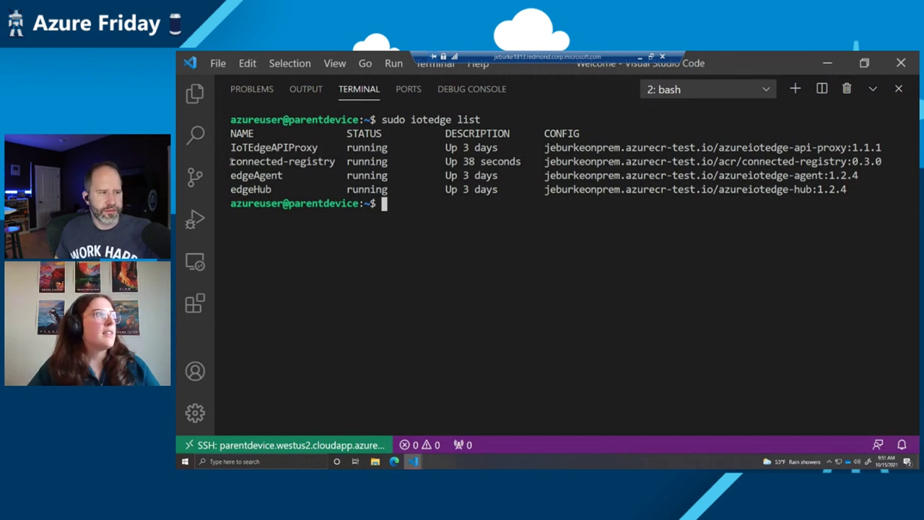
drag(230, 161, 458, 162)
double_click(490, 162)
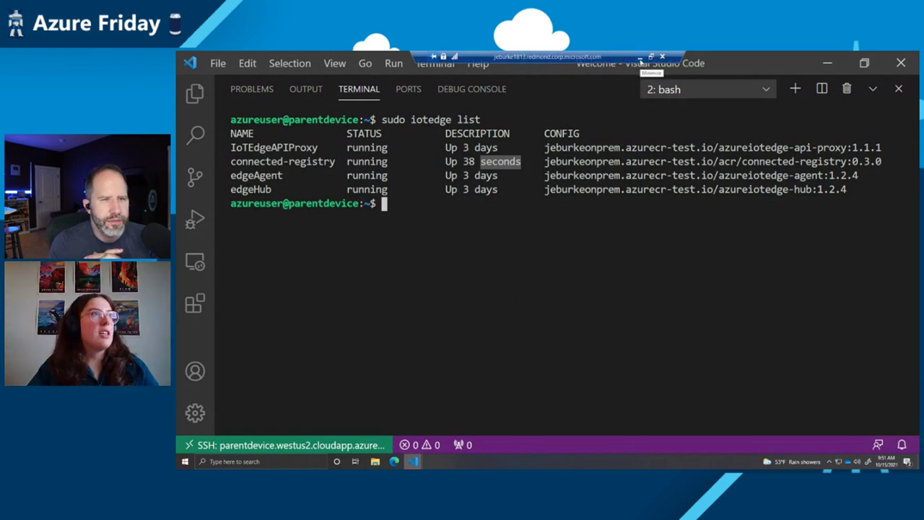
click(640, 64)
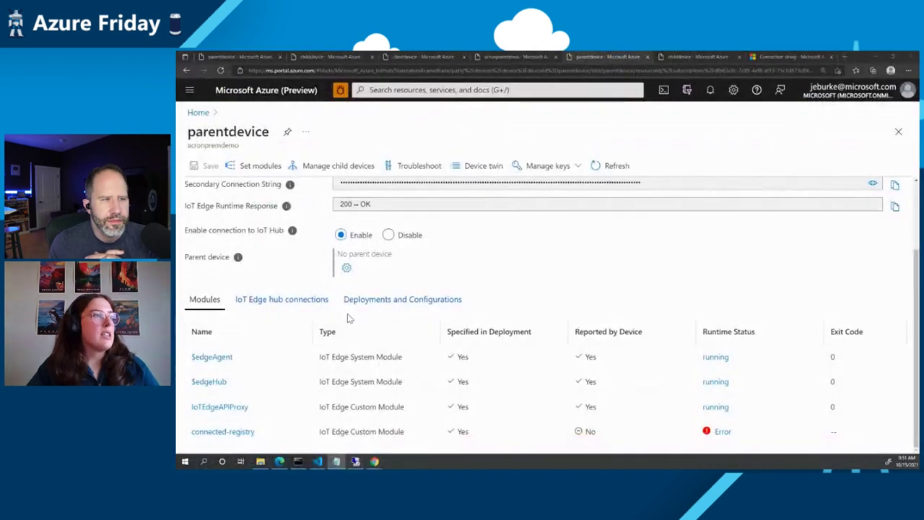
Refresh parentdevice and view the connected-registry module's Troubleshoot logs
click(614, 167)
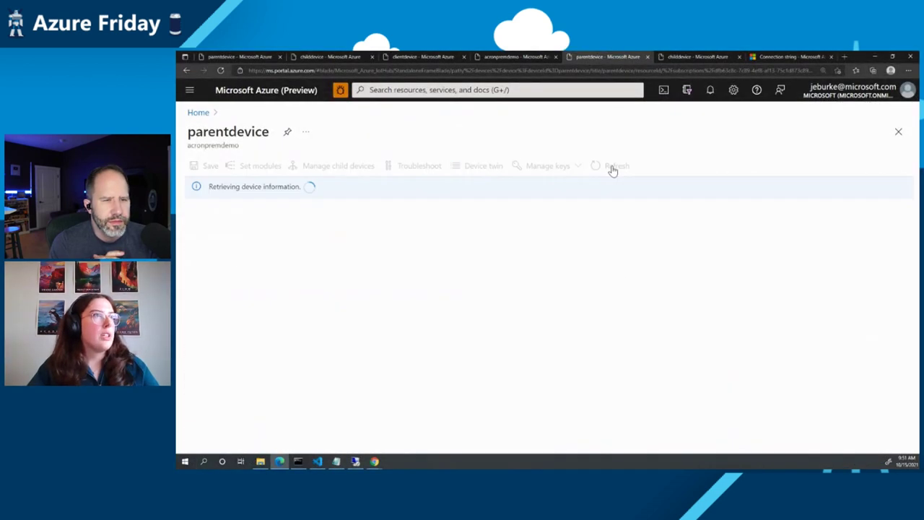
scroll(655, 376, down, 3)
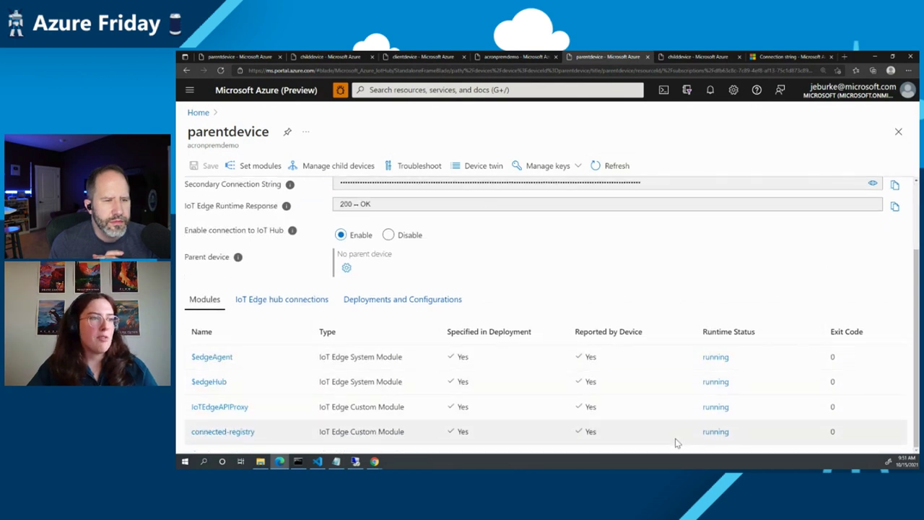
click(238, 432)
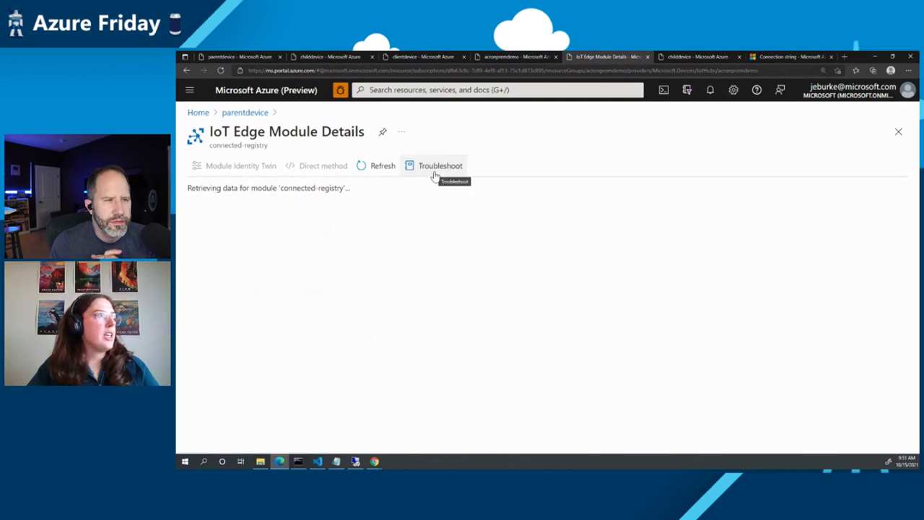
click(436, 169)
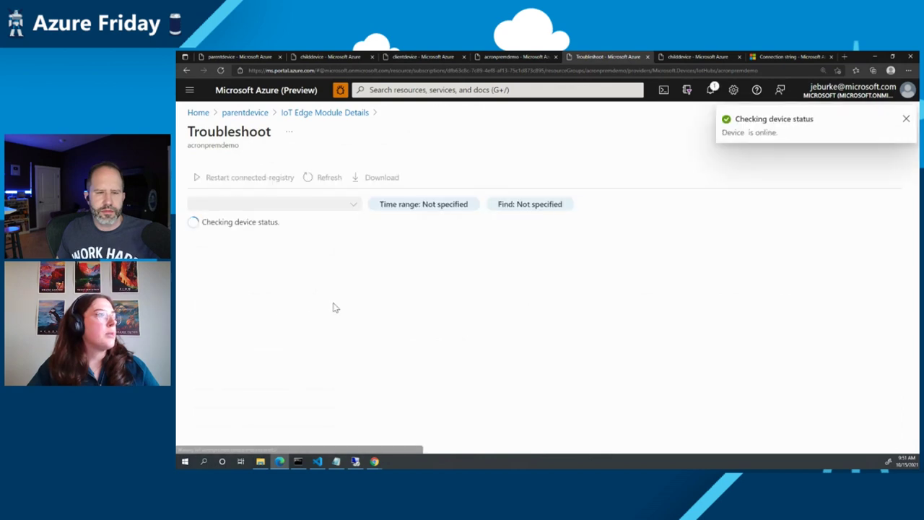
scroll(427, 297, down, 2)
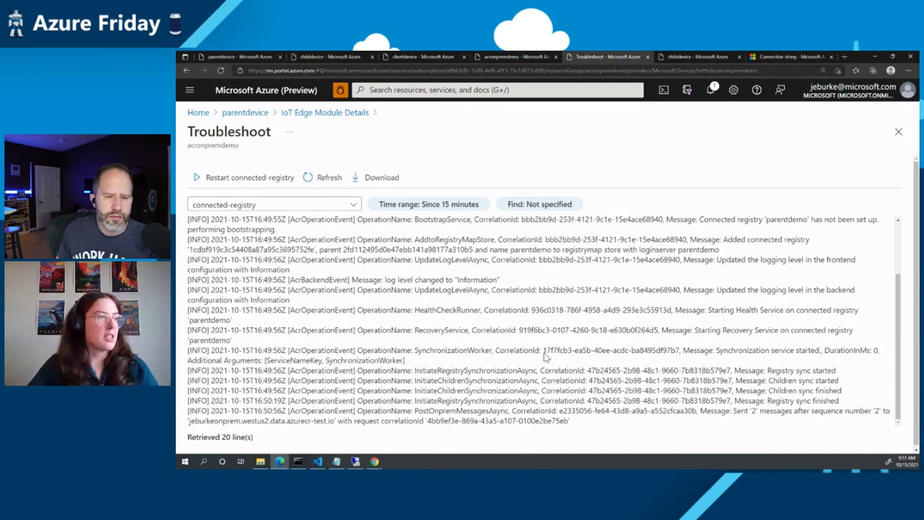
scroll(545, 355, up, 3)
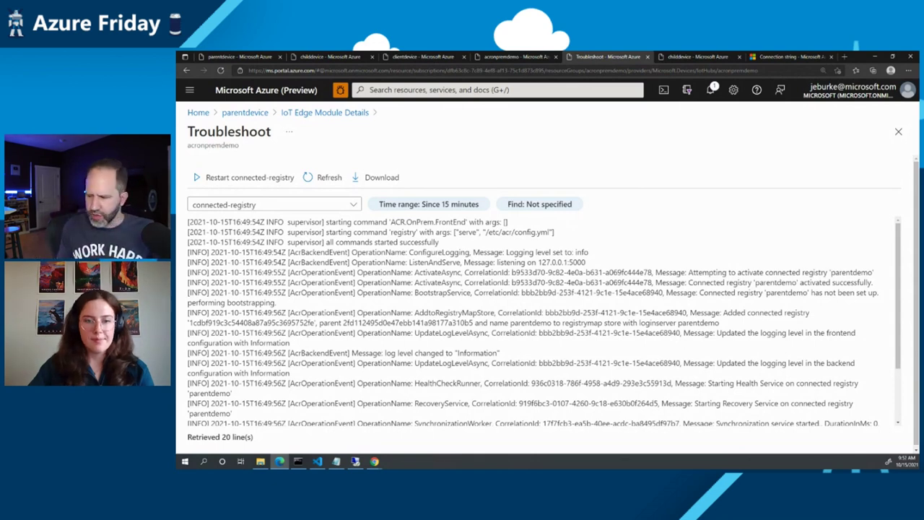
key(alt+Tab)
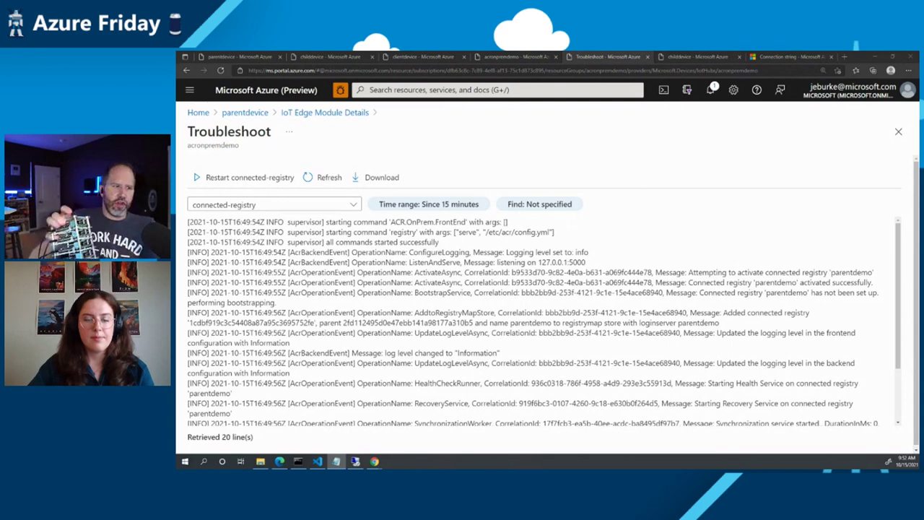
key(alt+Tab)
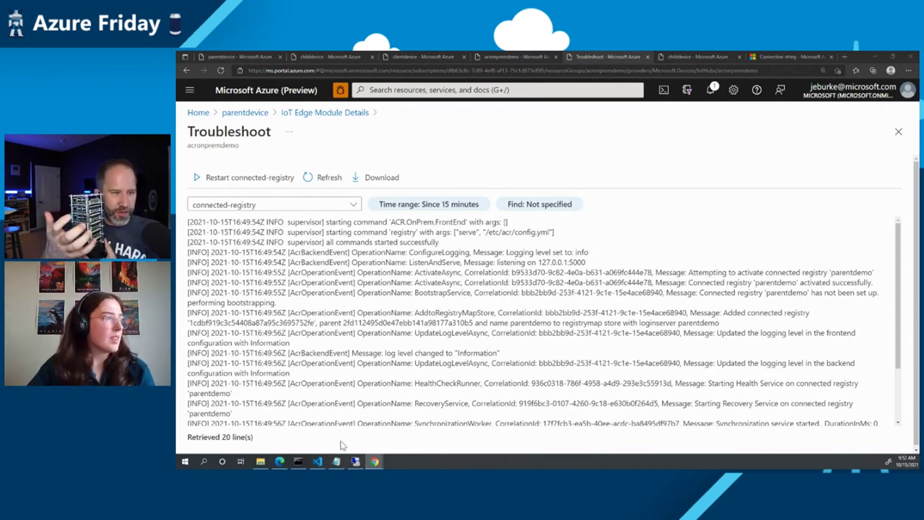
Point out the connected-registry image version 0.3.0 on line 8, then return to the parentdevice terminal
mouse_move(315, 465)
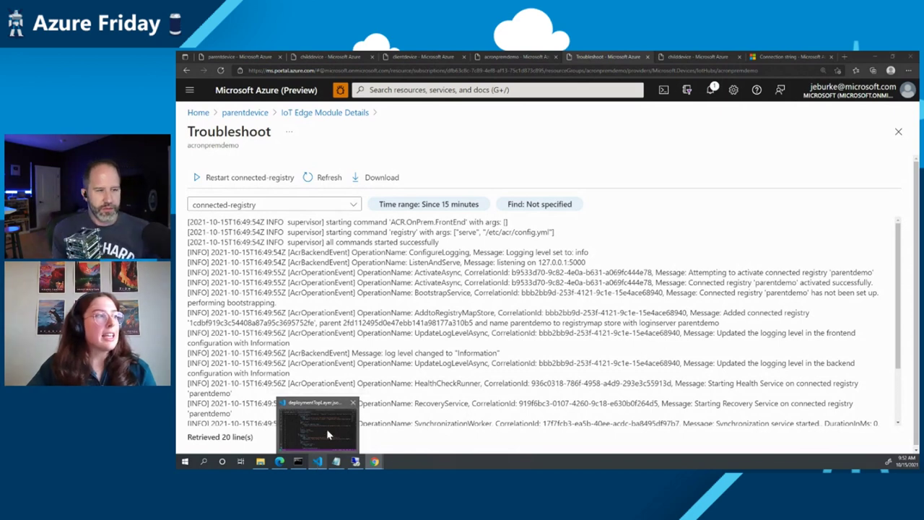
click(326, 430)
scroll(429, 379, up, 2)
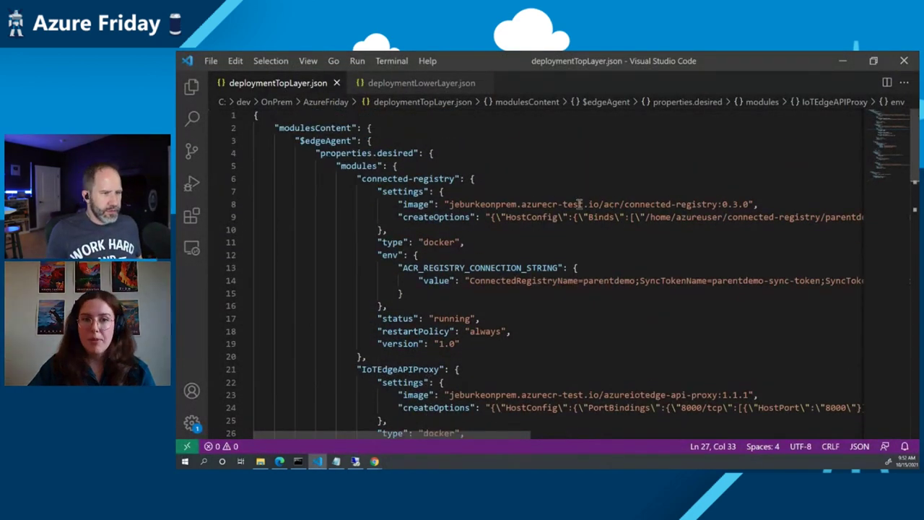
double_click(408, 203)
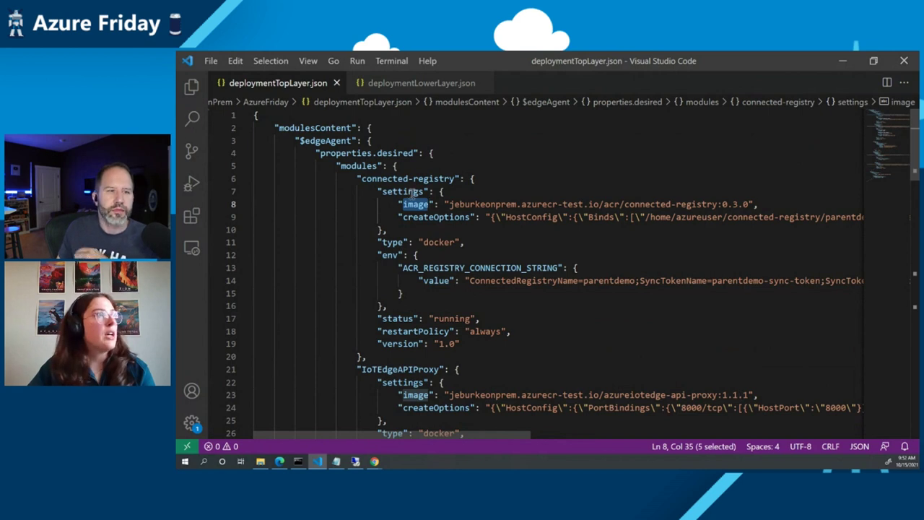
double_click(725, 203)
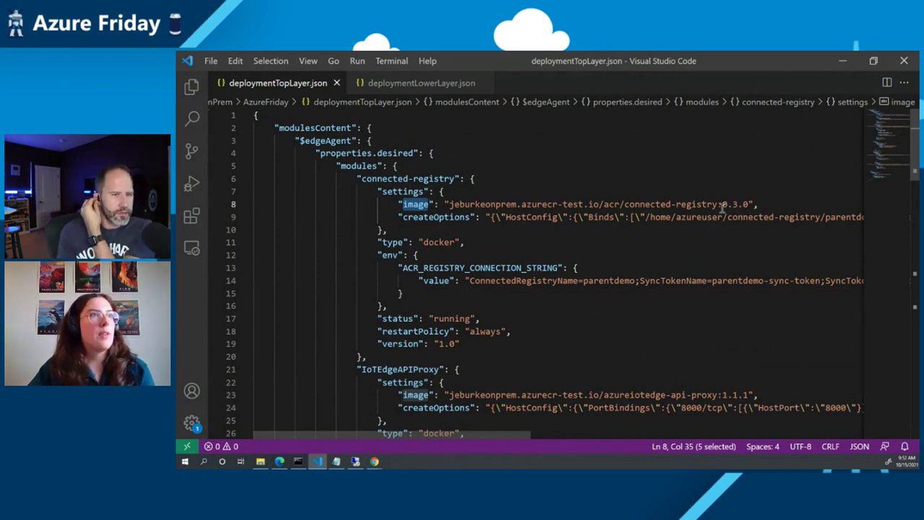
mouse_move(355, 462)
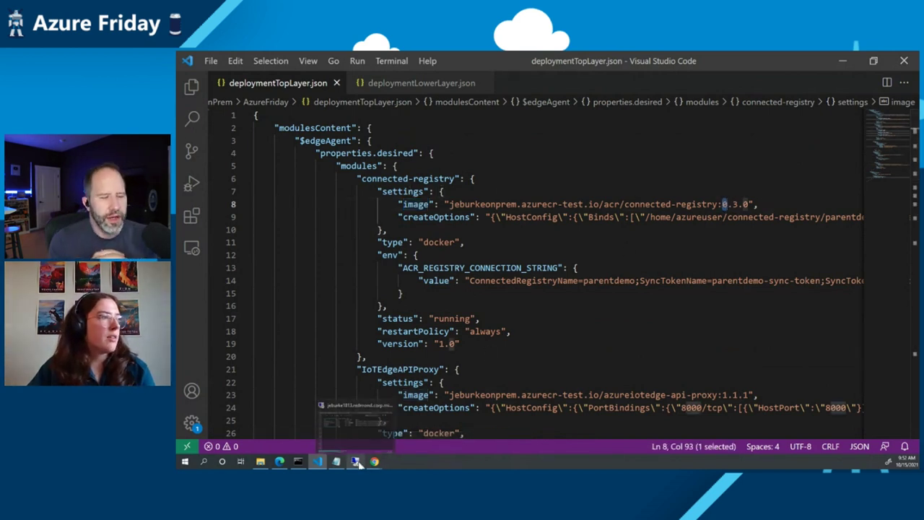
click(368, 421)
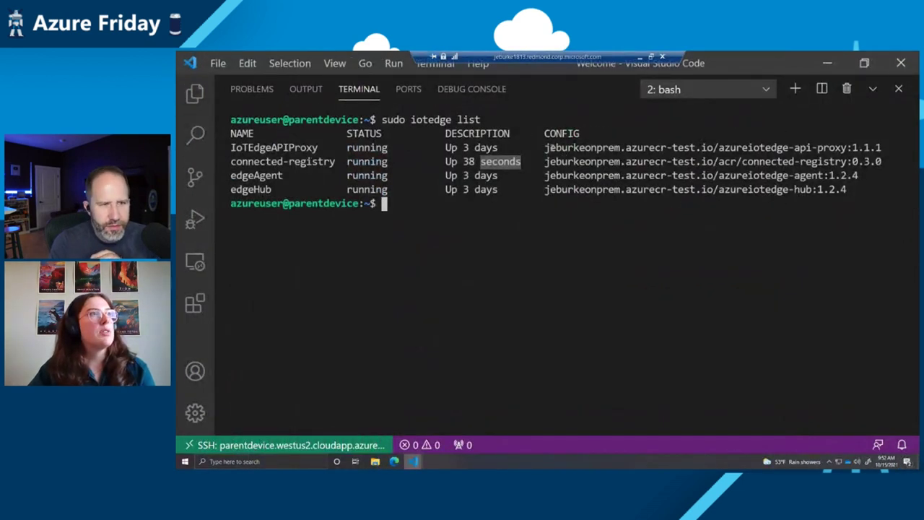
Highlight the IoTEdgeAPIProxy image reference in the terminal output
drag(544, 147, 881, 148)
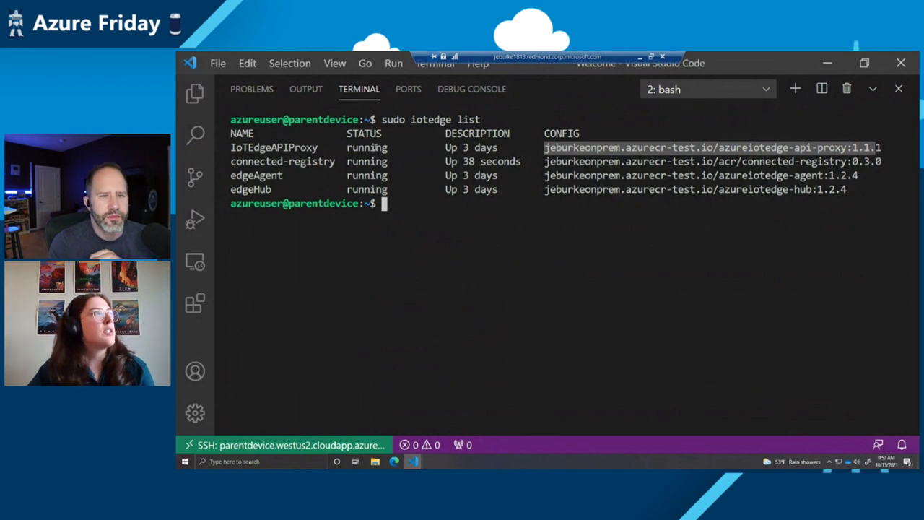
drag(535, 149, 880, 150)
click(636, 224)
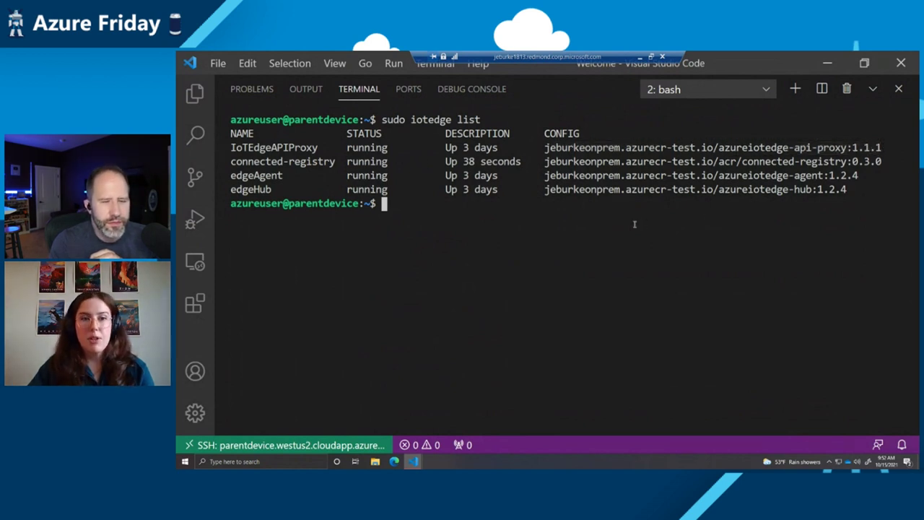
Run 'sudo docker images' and point out the four images, including connected-registry
text(sudo docker images)
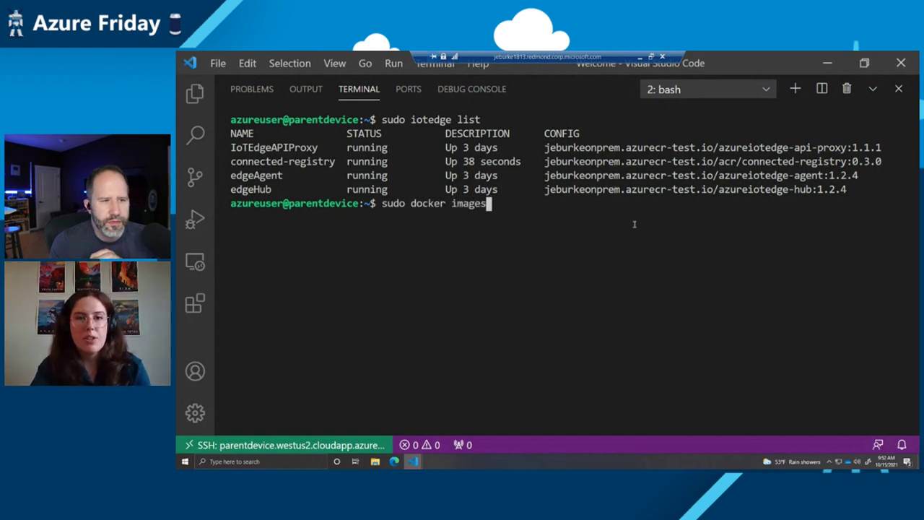
key(Return)
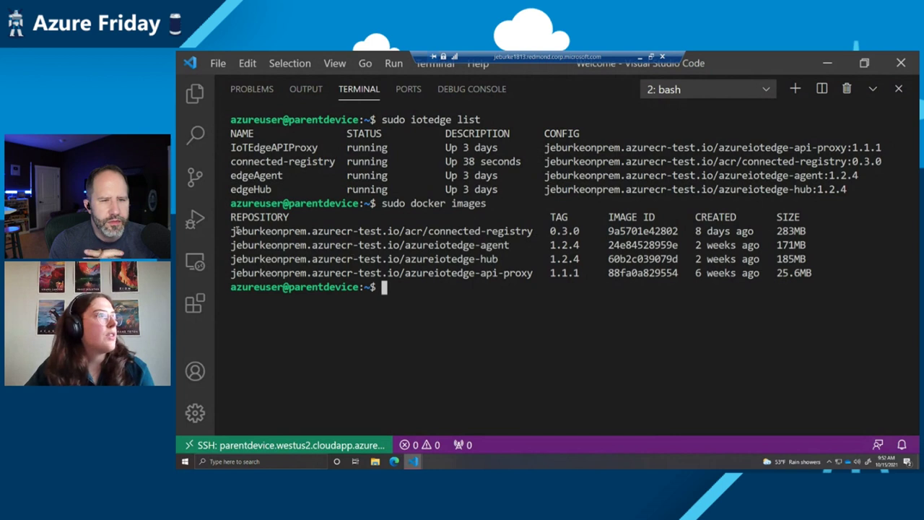
drag(319, 233, 792, 278)
click(606, 285)
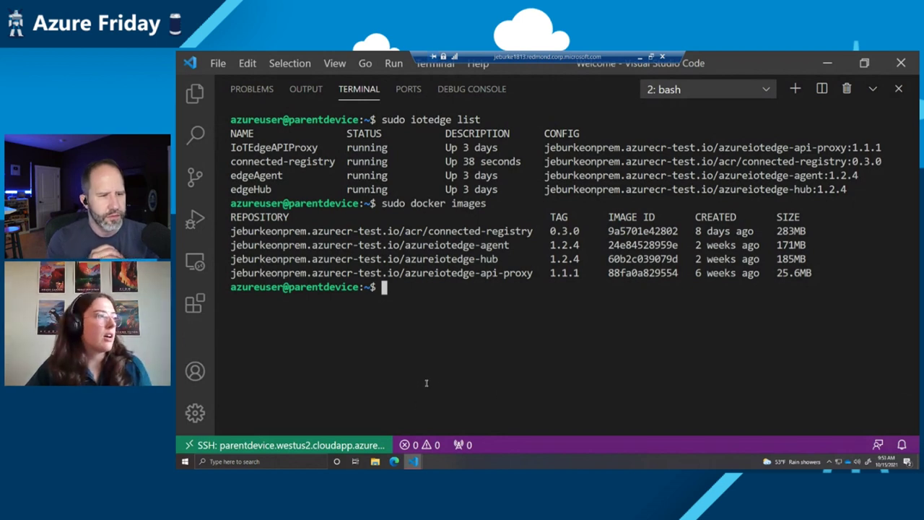
double_click(287, 161)
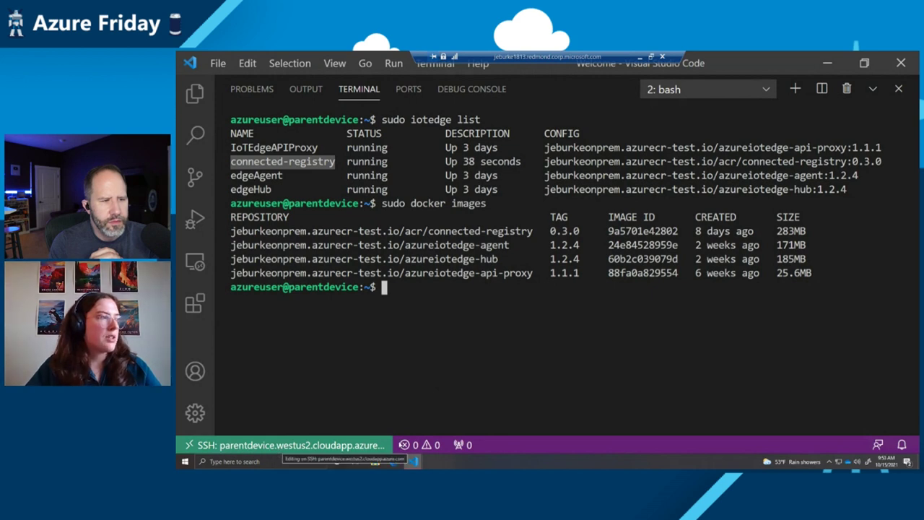
click(416, 462)
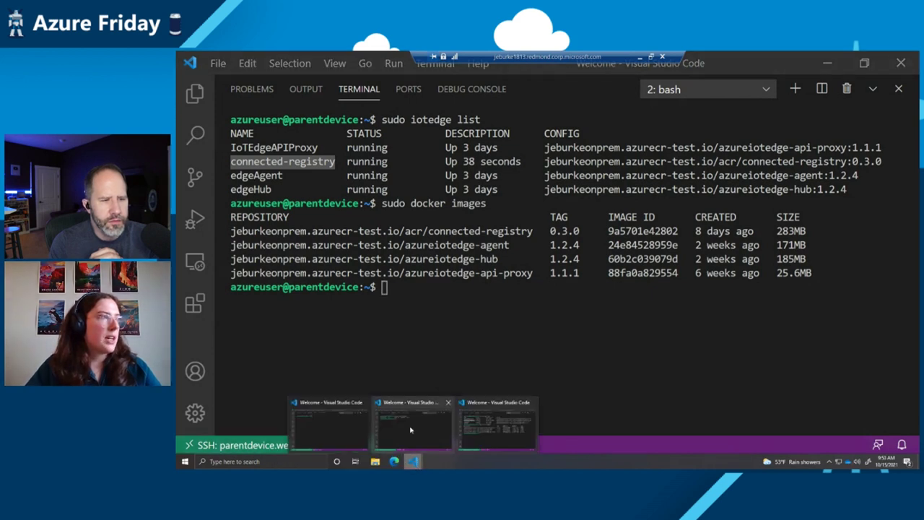
click(413, 433)
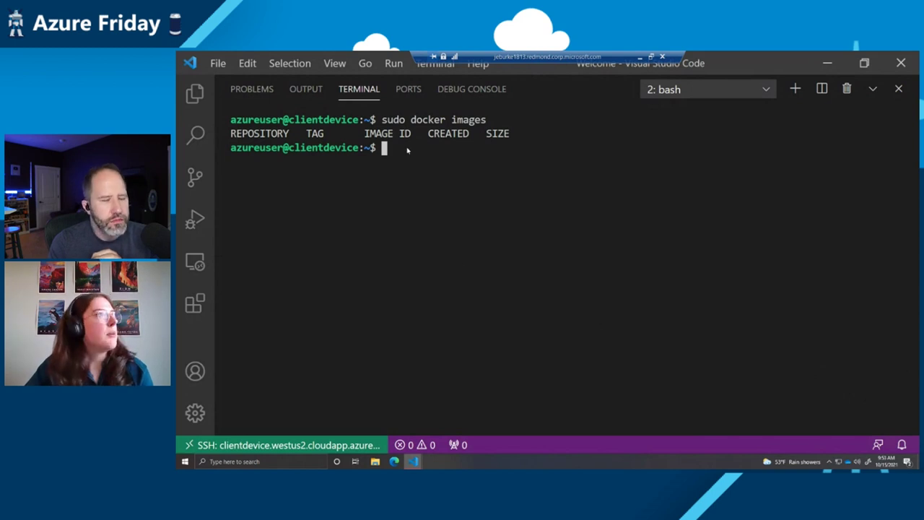
Log in to the parentdevice:8000 registry and pull hello-world:test on clientdevice
key(ctrl+v)
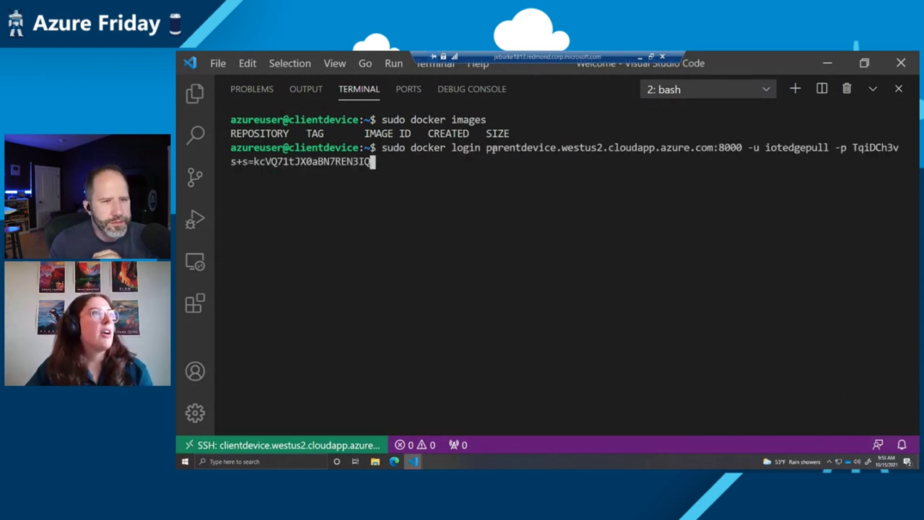
drag(493, 148, 742, 148)
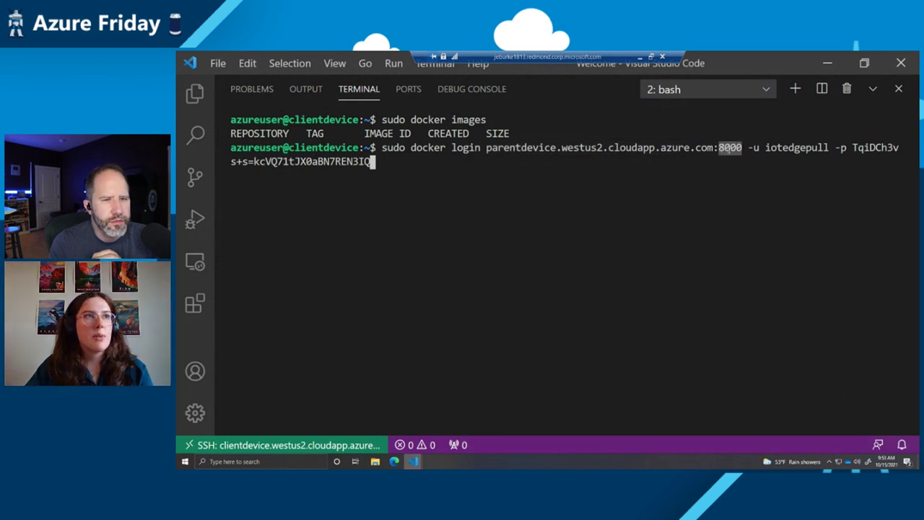
click(833, 147)
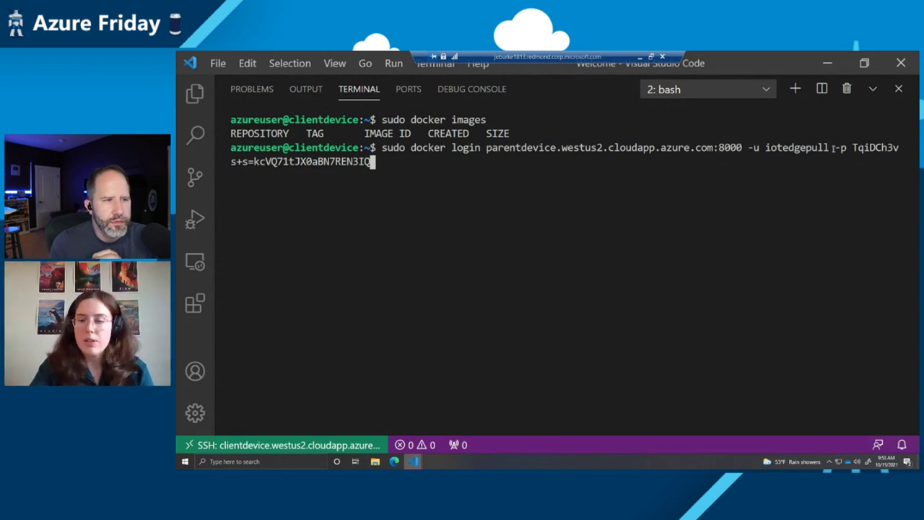
key(Return)
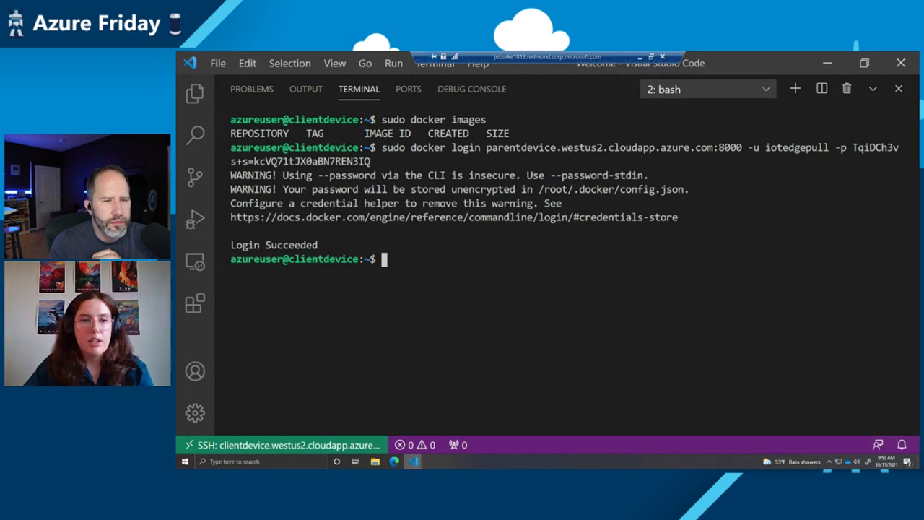
text(sudo docker pull parentdevice.westus2.cloudapp.azure.com:8000/hello-world:test)
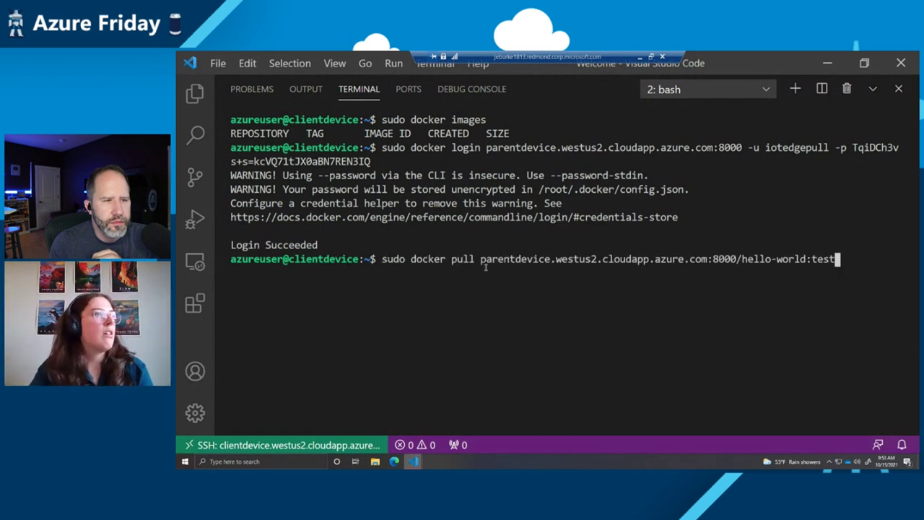
key(Return)
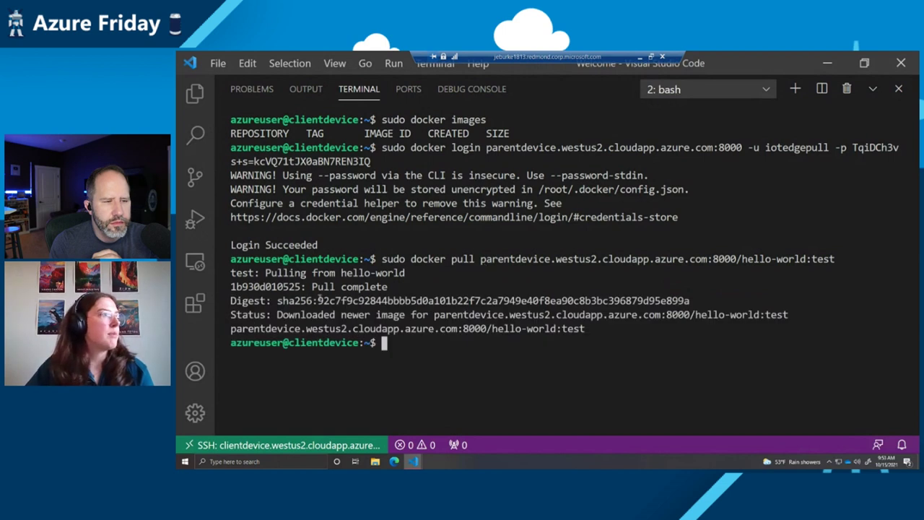
Run 'sudo docker images' to confirm parentdevice:8000/hello-world:test is listed
text(sudo)
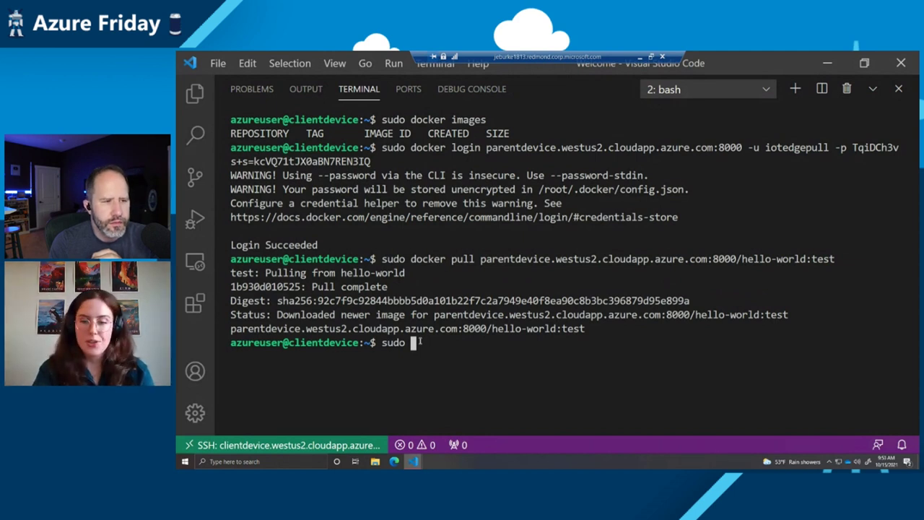
text(docker images)
key(Return)
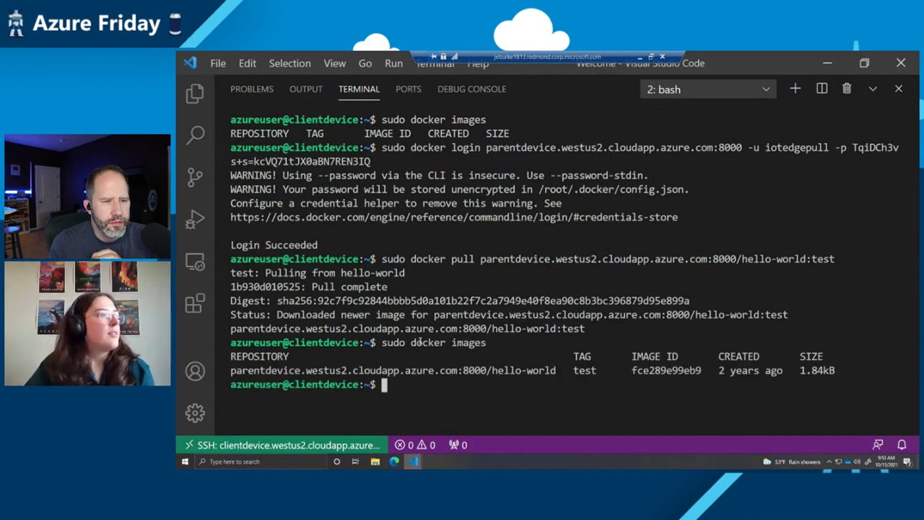
drag(231, 371, 460, 371)
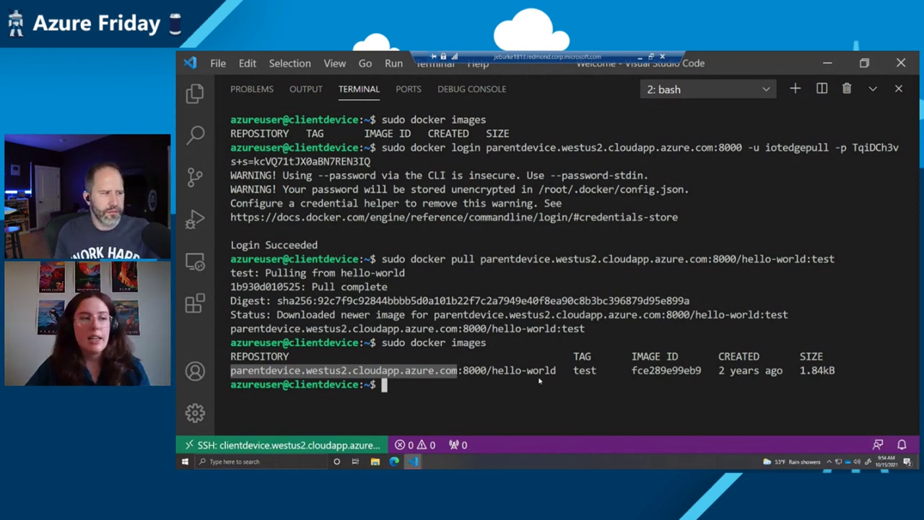
Check the childdevice page in the portal and select its parent device name, parentdevice
click(640, 57)
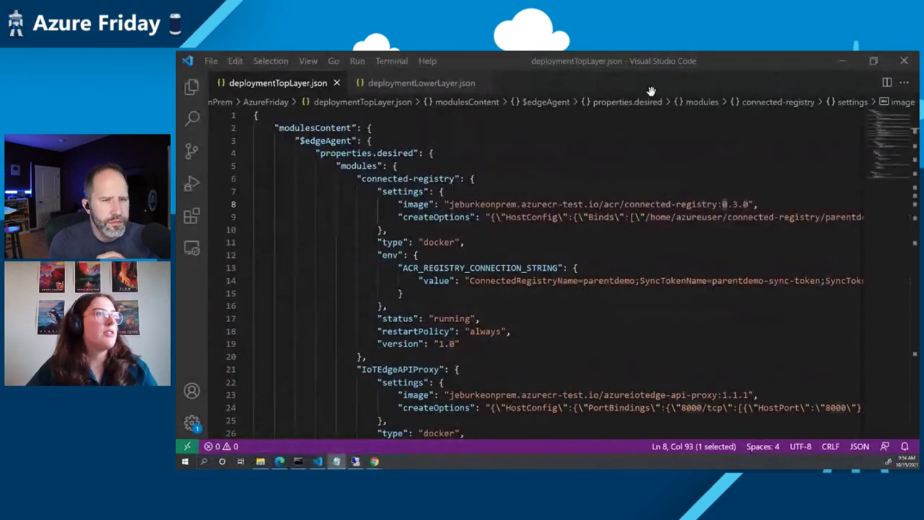
click(281, 463)
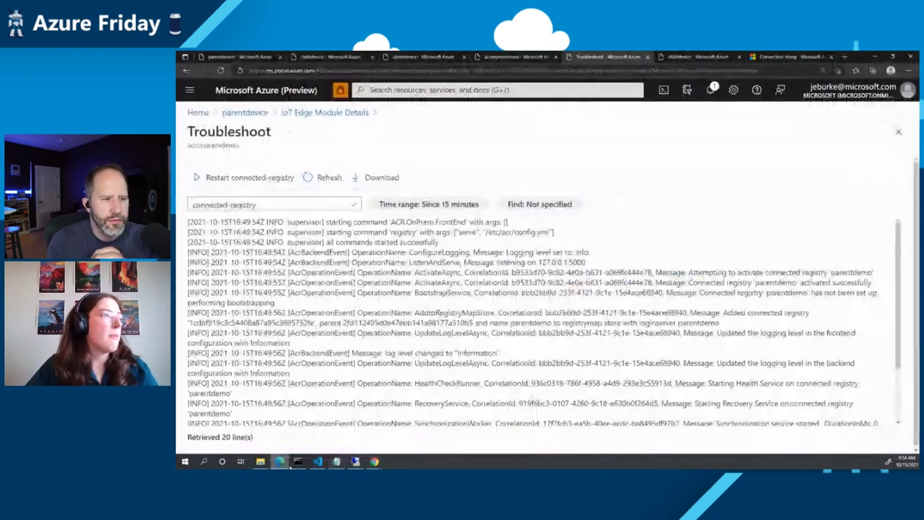
click(693, 56)
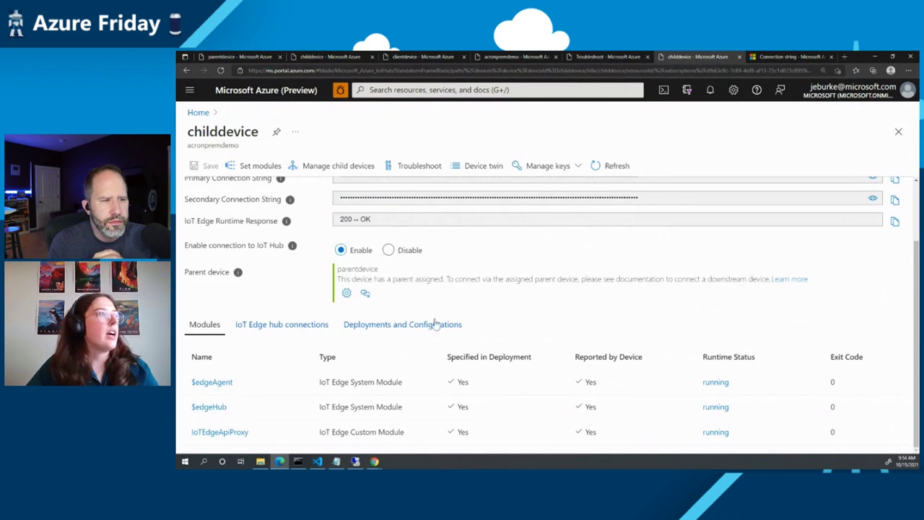
mouse_move(241, 277)
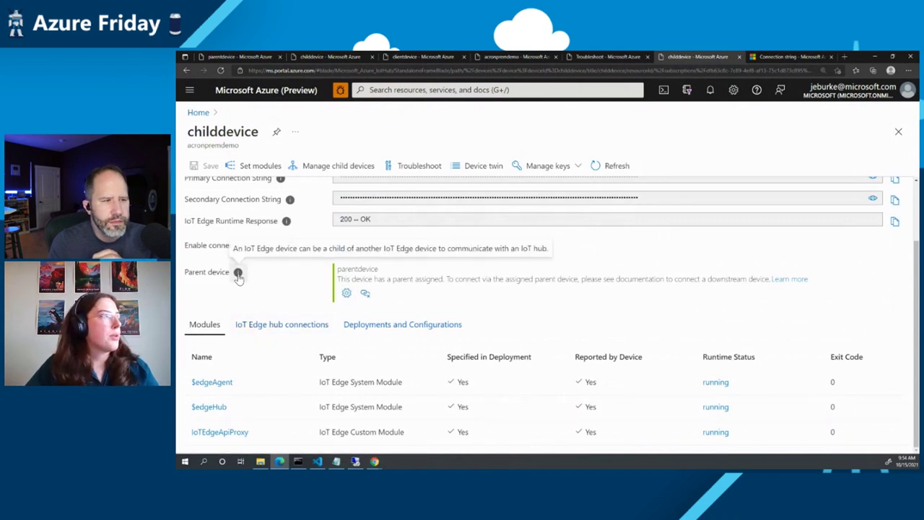
double_click(355, 270)
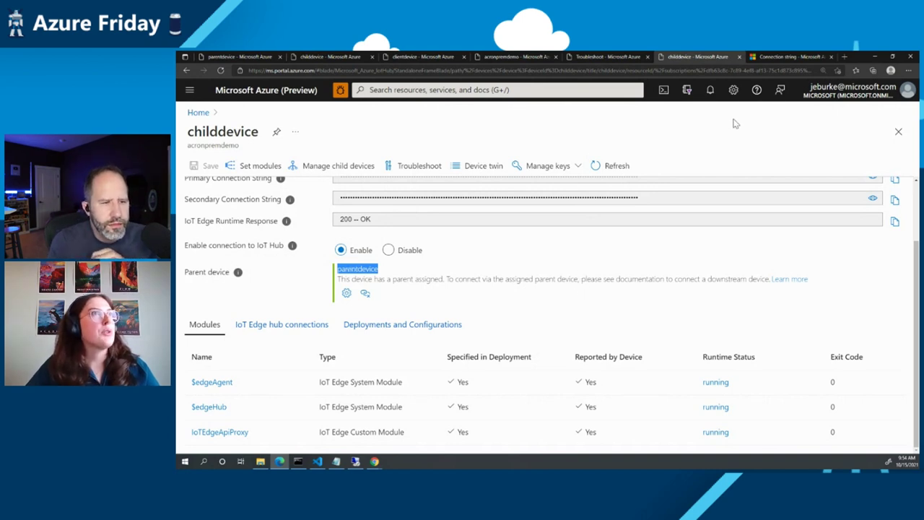
Close the parentdemo connection string panel without keeping the new password and confirm parentdemo is Online
click(783, 56)
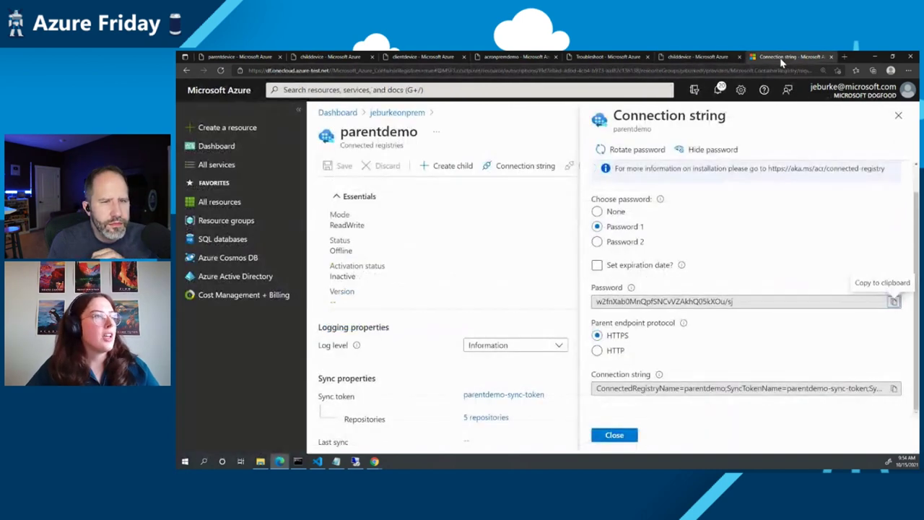
click(899, 117)
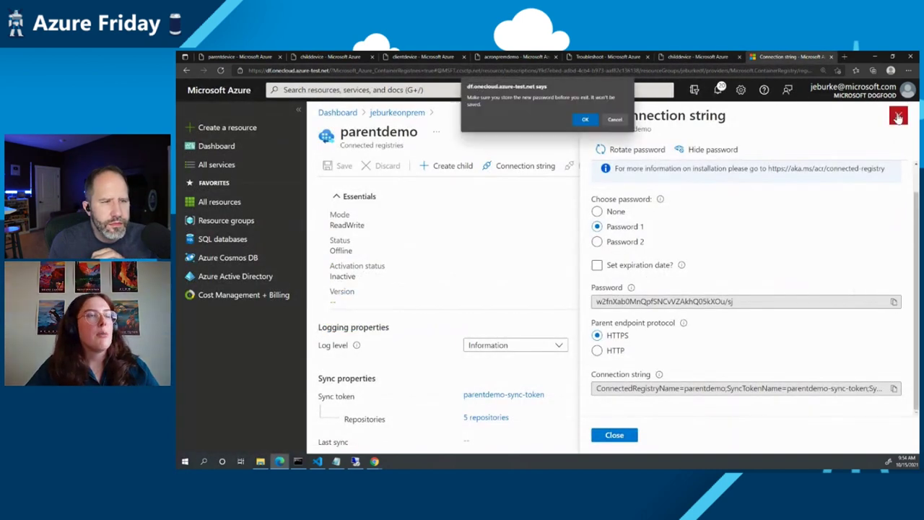
click(586, 119)
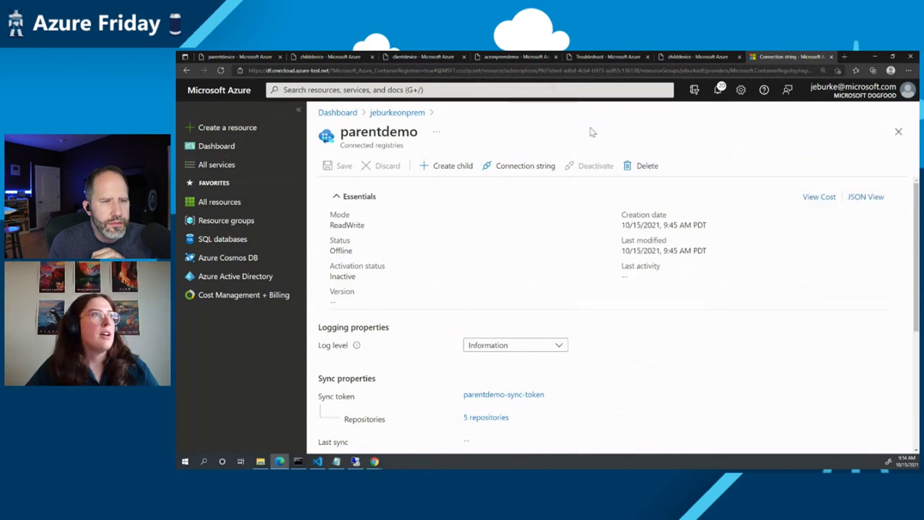
click(397, 113)
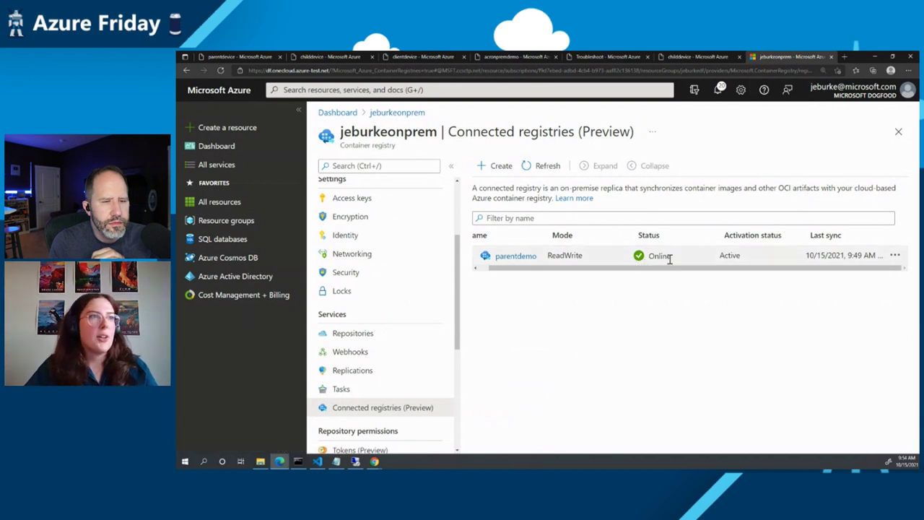
drag(672, 257, 647, 257)
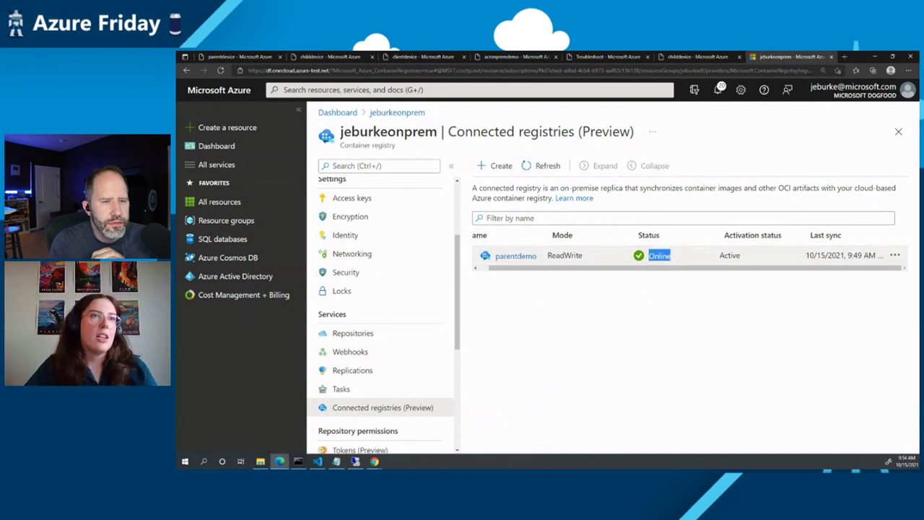
Choose Create child from the parentdemo row's actions menu to start a ReadOnly child registry
click(896, 255)
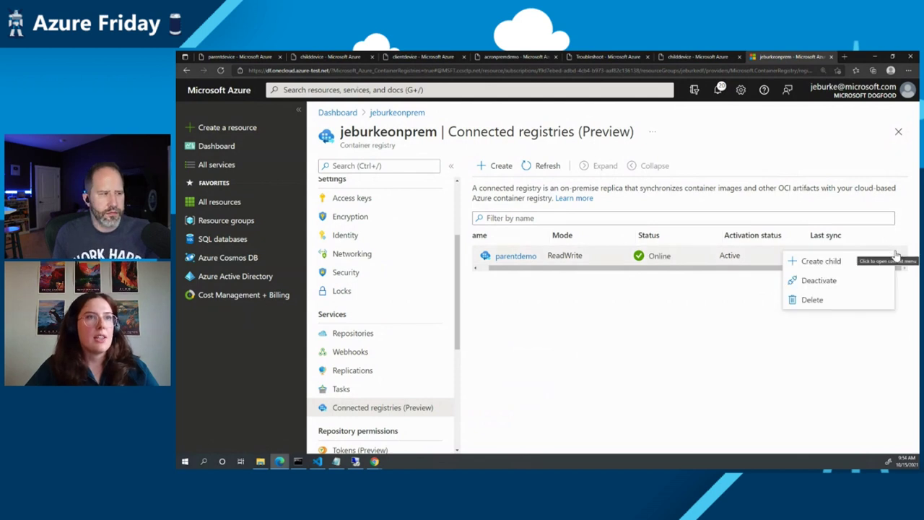
click(809, 261)
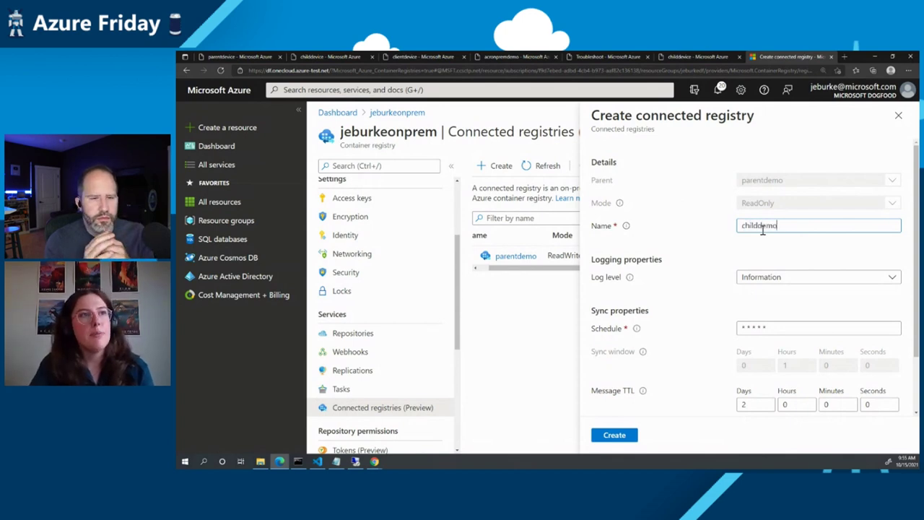
Add the acr/connected-registry and azureiotedge-agent repositories to childdemo's sync list
scroll(744, 325, down, 2)
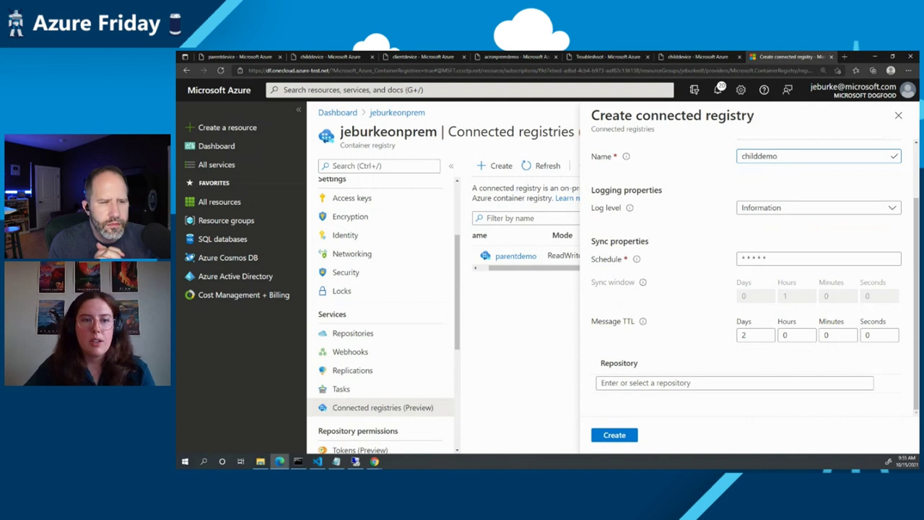
key(alt+Tab)
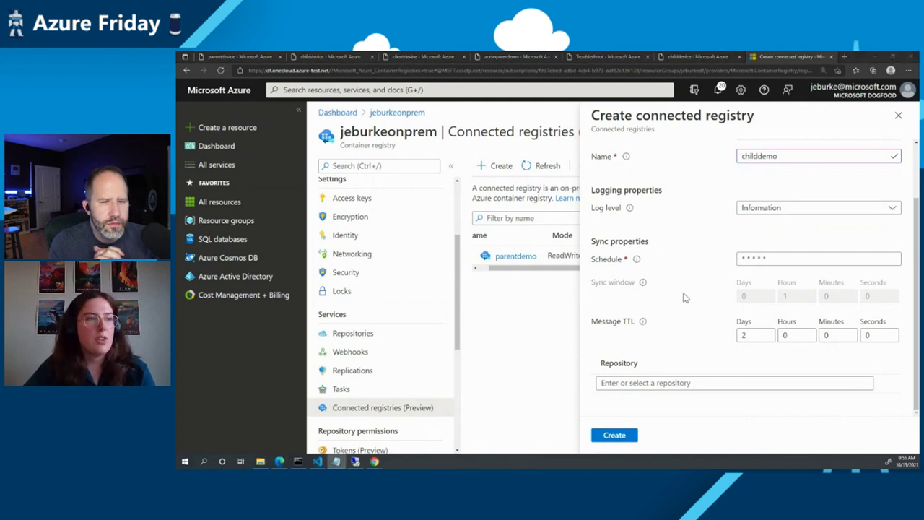
click(653, 383)
text(acr/connected-registry)
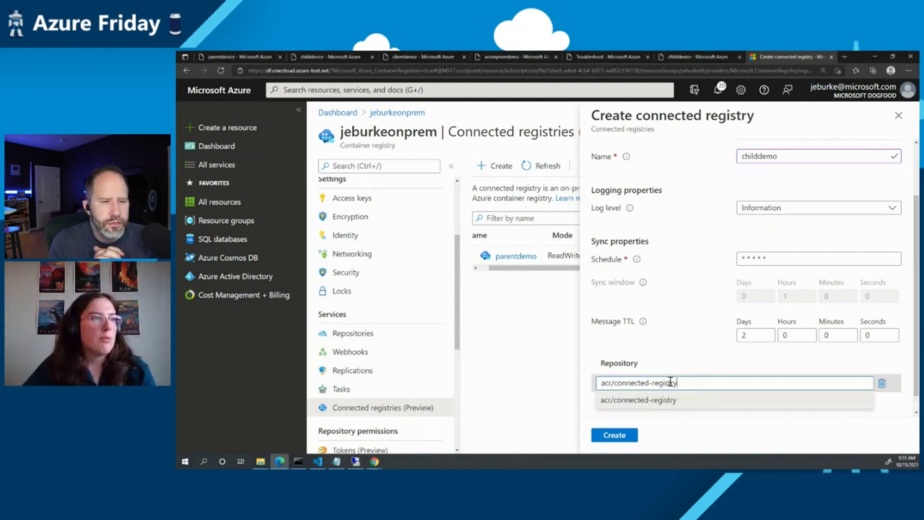
key(Return)
key(alt+Tab)
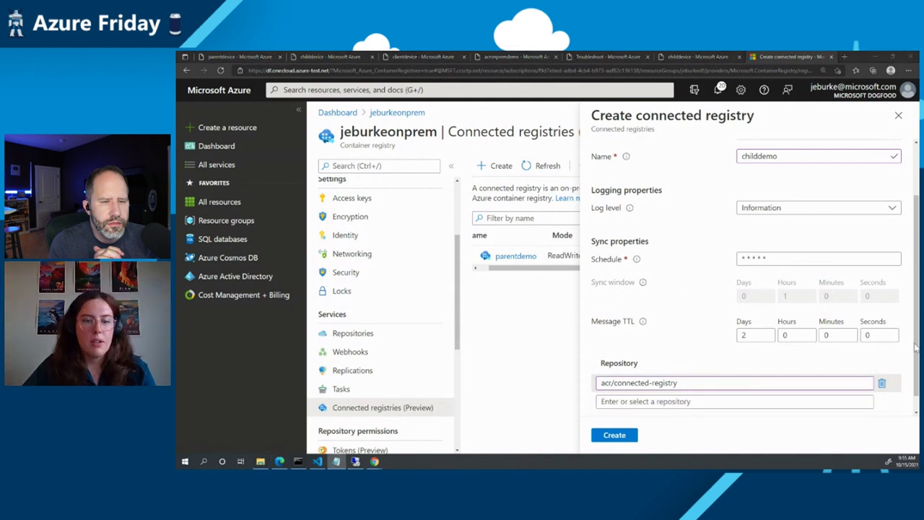
click(646, 400)
text(azureiotedge-agent)
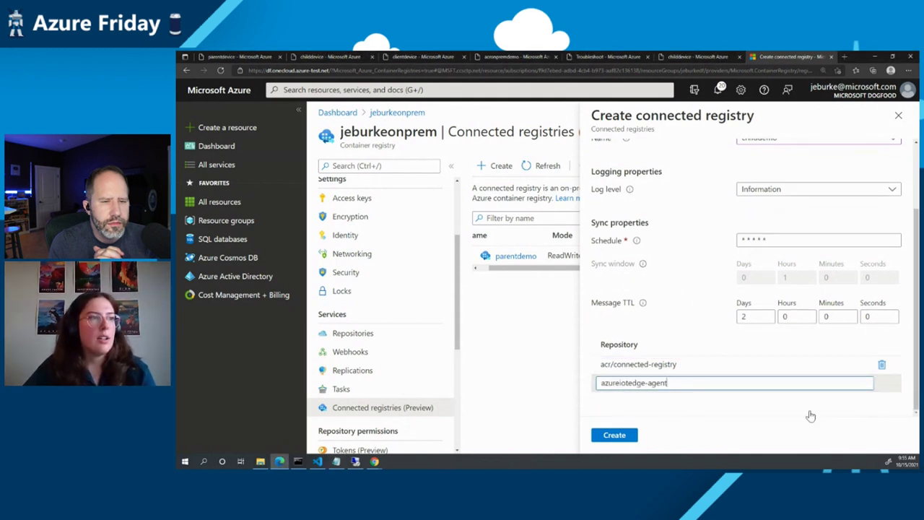
Add azureiotedge-api-proxy, azureiotedge-hub and hello-world repositories, then create childdemo
key(alt+Tab)
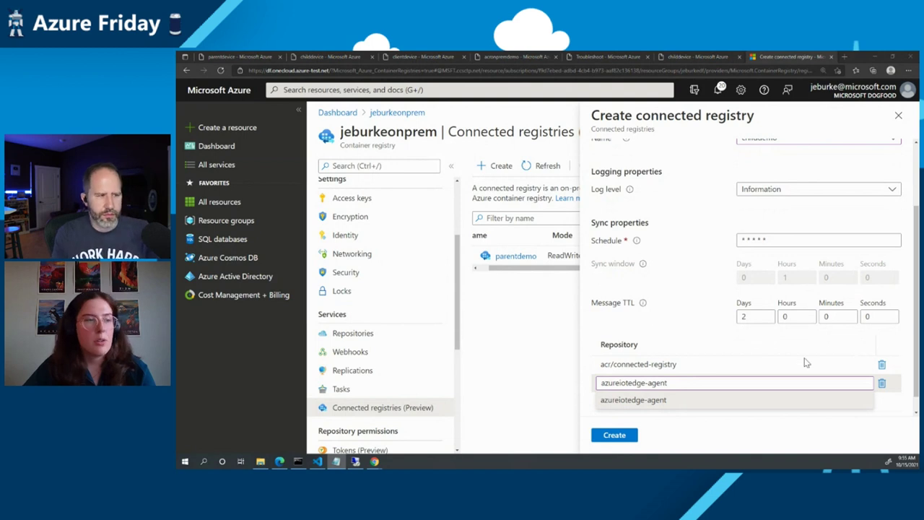
click(646, 400)
text(azureiotedge-api-proxy)
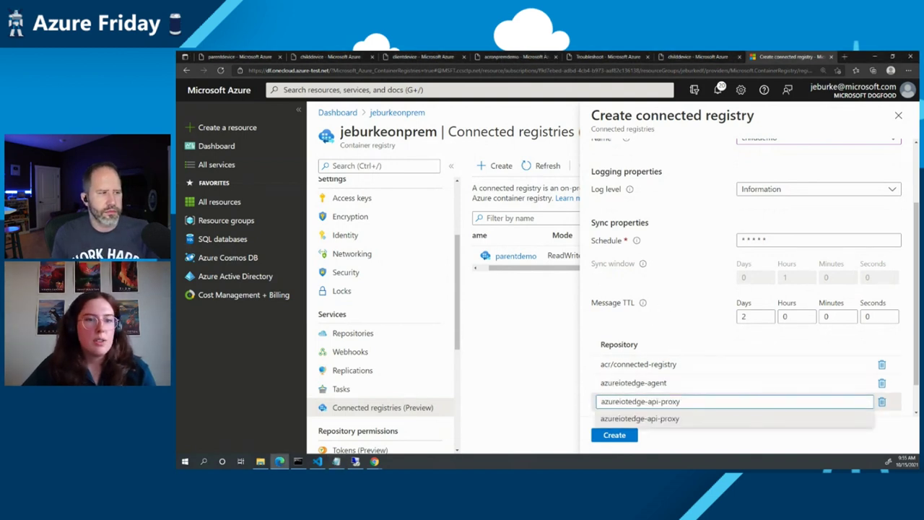
key(alt+Tab)
click(668, 298)
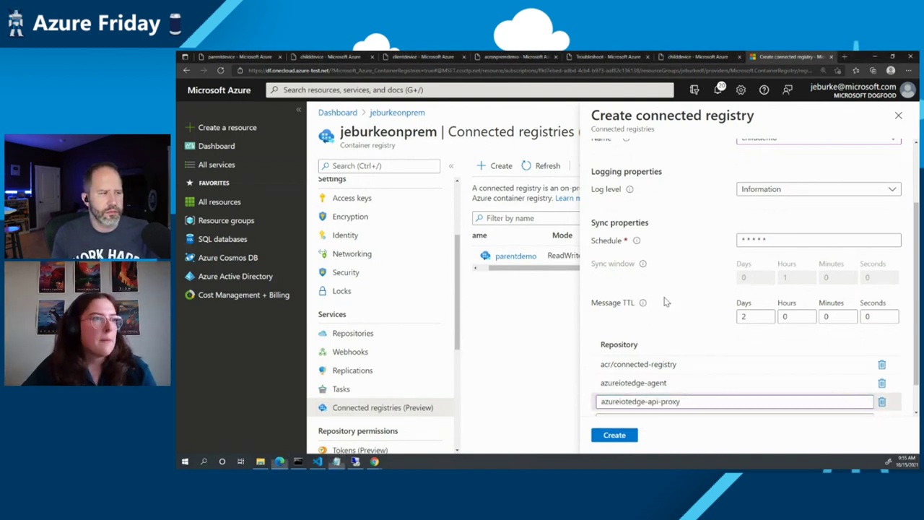
click(650, 383)
text(azureiotedge-hub)
key(alt+Tab)
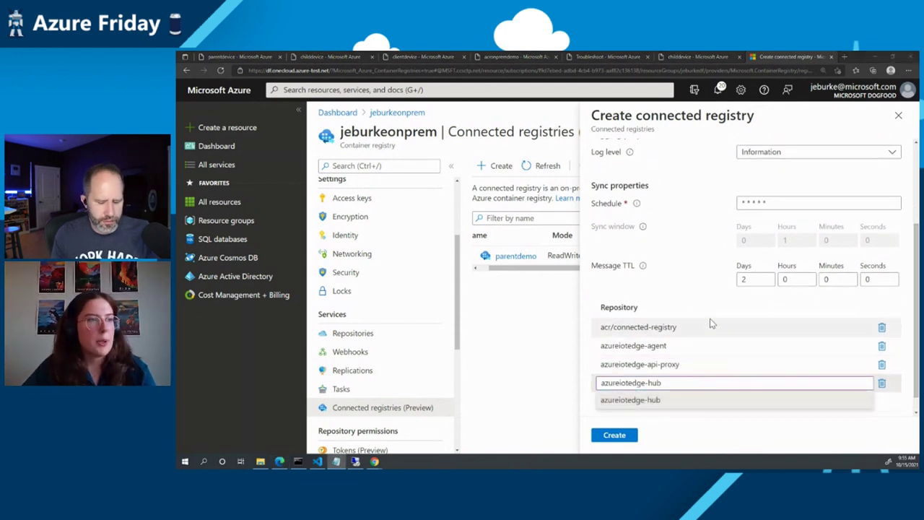
click(664, 290)
click(631, 383)
text(hello-world)
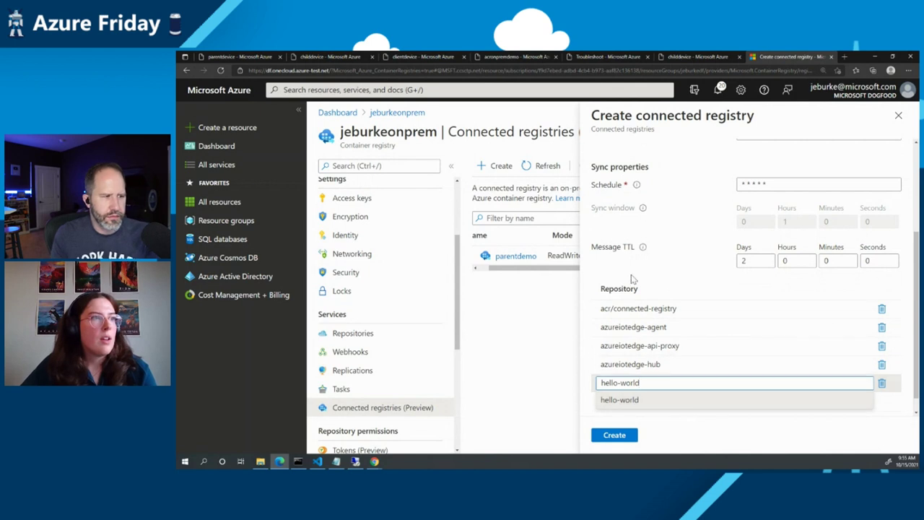
click(633, 276)
scroll(633, 275, up, 3)
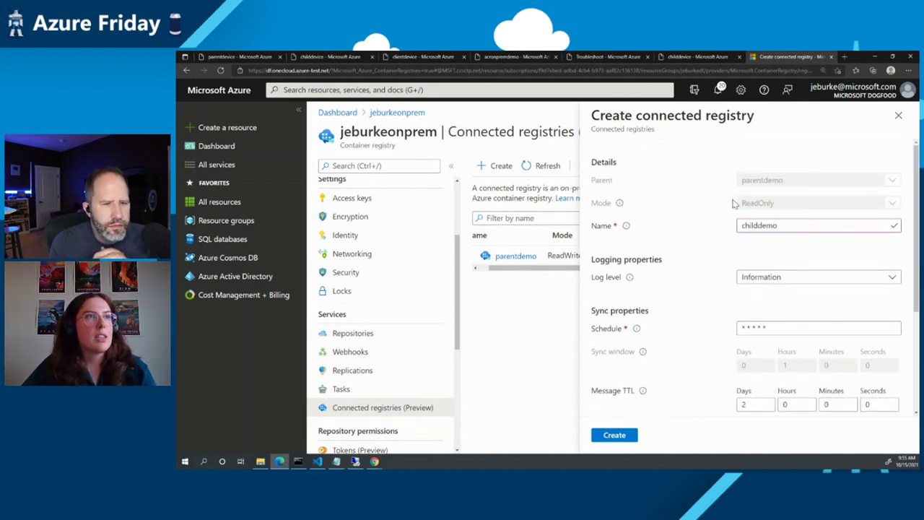
click(618, 441)
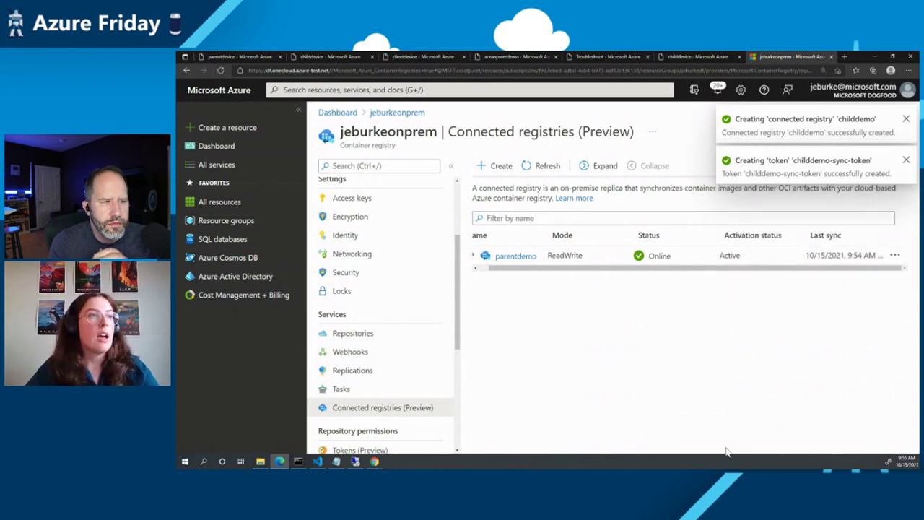
Expand parentdemo and open childdemo's details, scrolling down to its Client tokens section
click(474, 255)
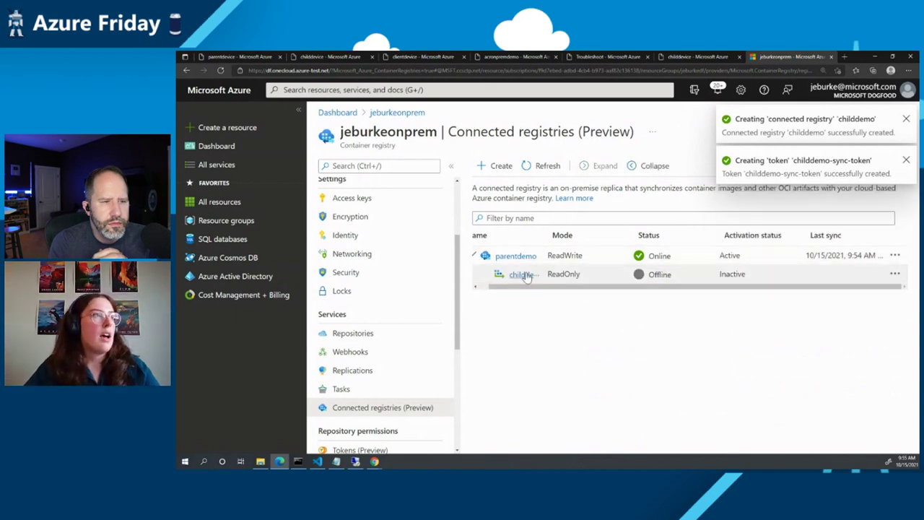
click(522, 275)
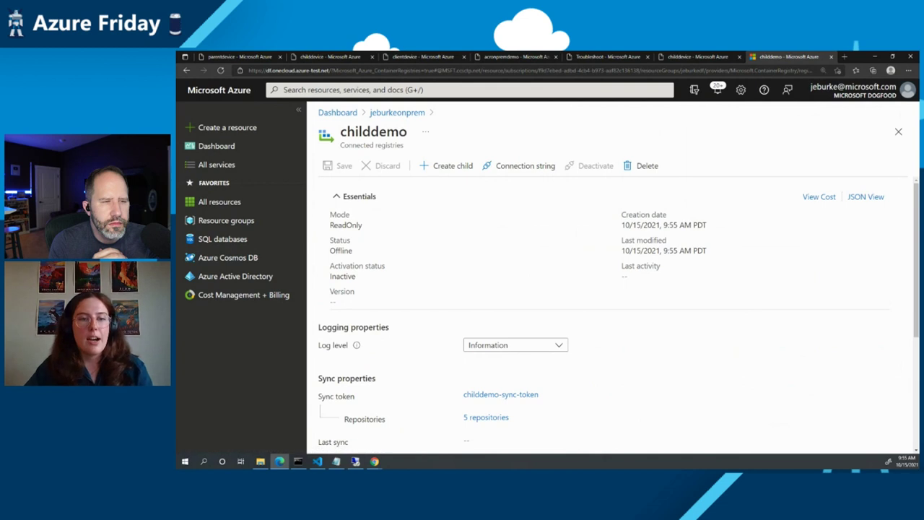
key(alt+Tab)
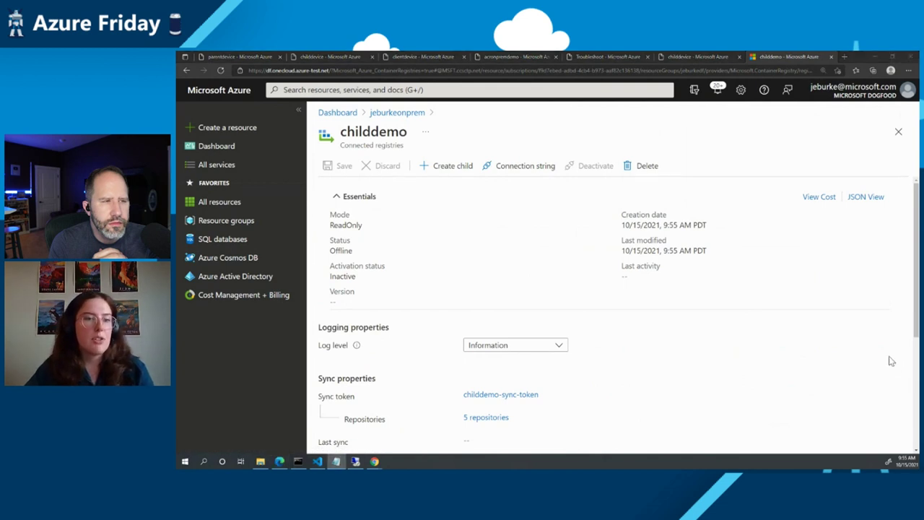
scroll(498, 300, down, 3)
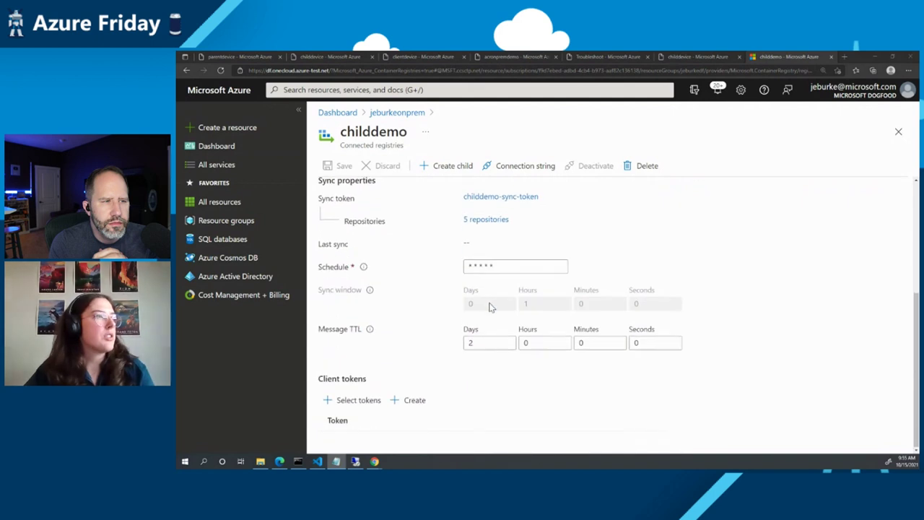
Add the childdemopull token to childdemo's client tokens and save the registry
click(353, 410)
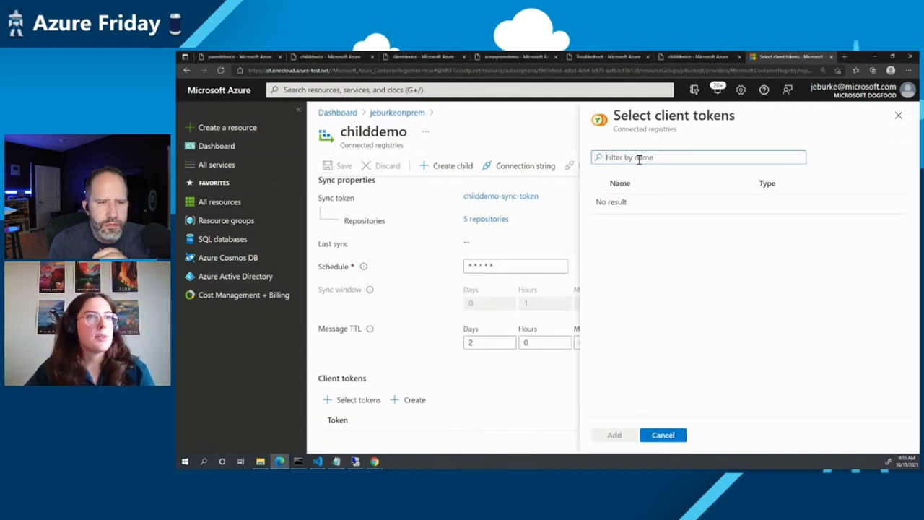
key(ctrl+v)
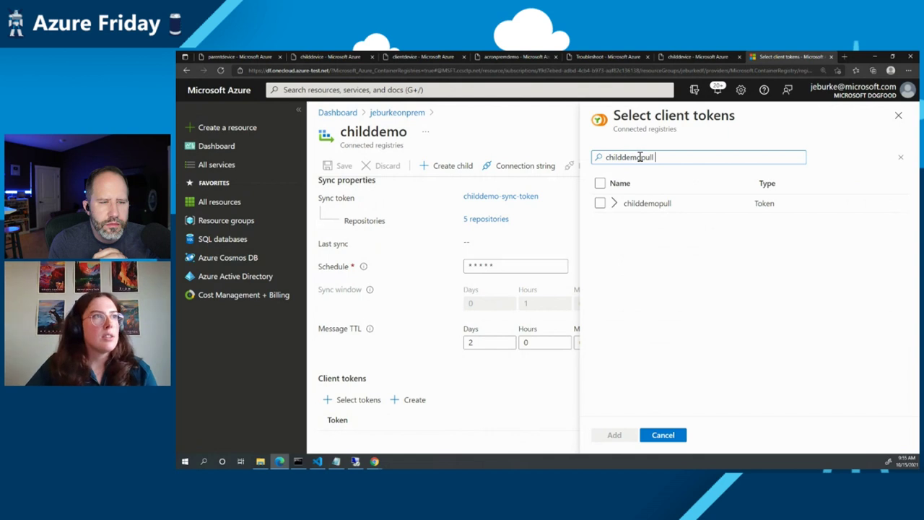
click(600, 203)
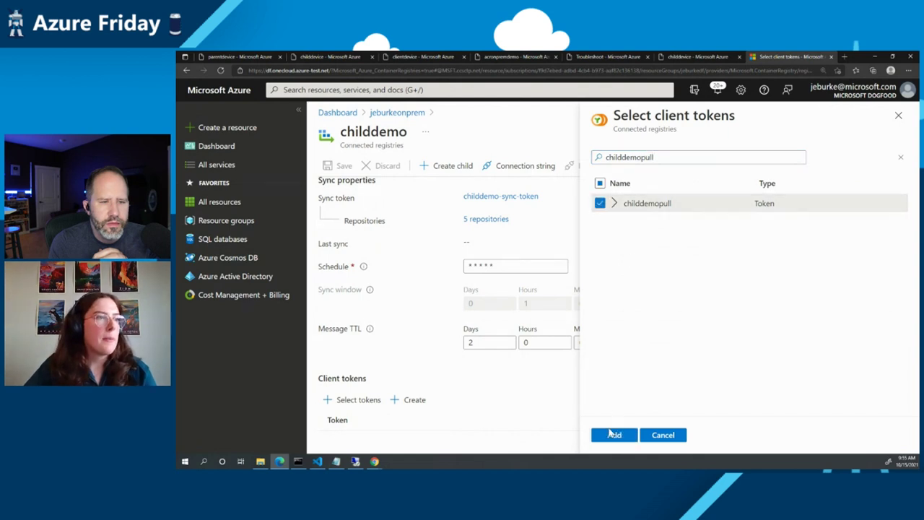
click(612, 434)
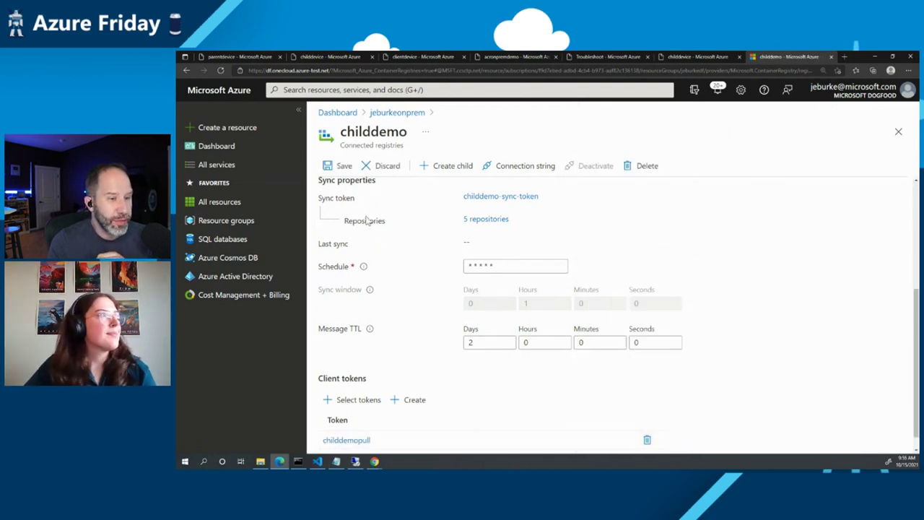
click(340, 166)
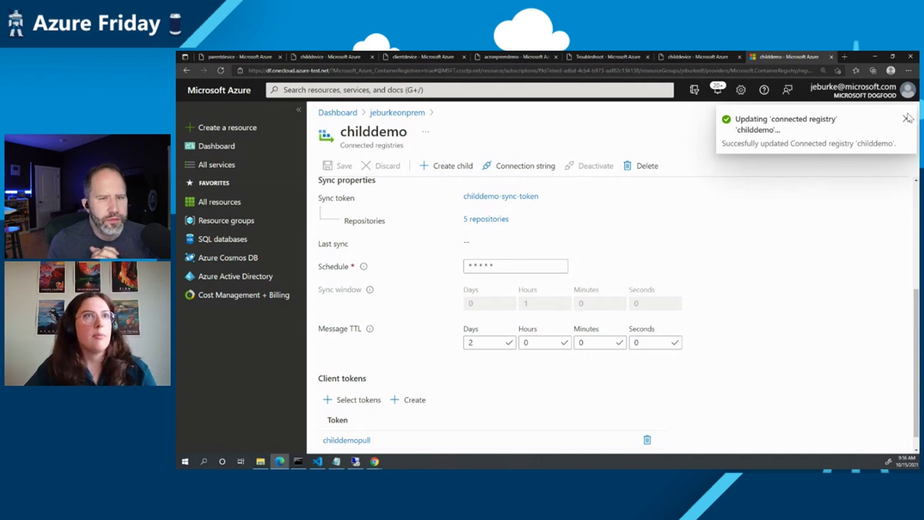
scroll(720, 301, down, 1)
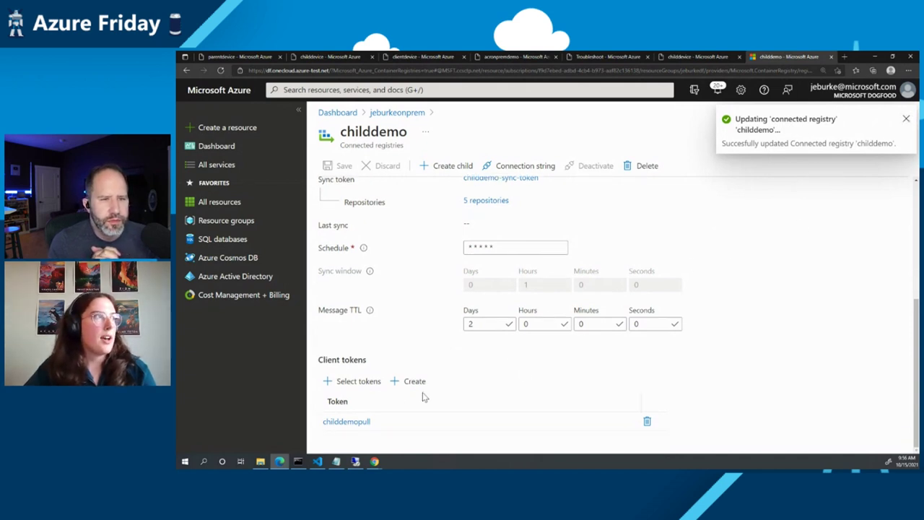
scroll(443, 397, up, 3)
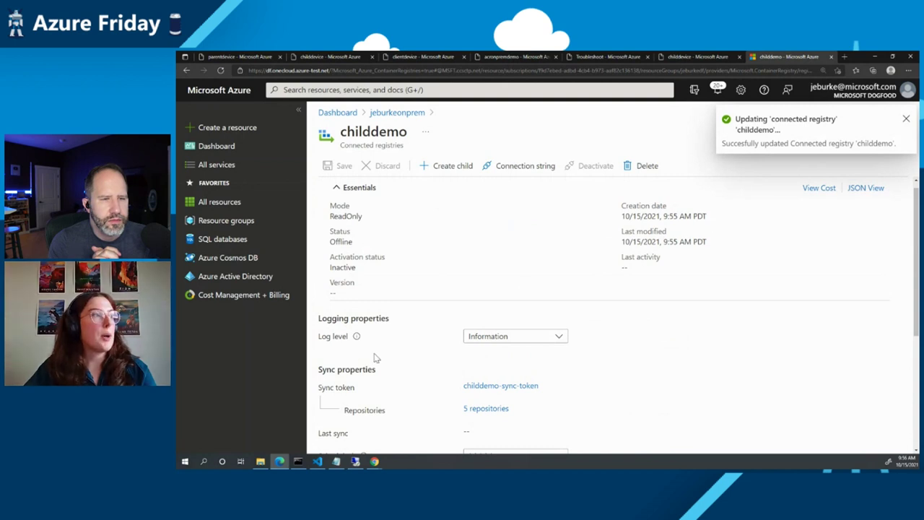
scroll(614, 304, down, 3)
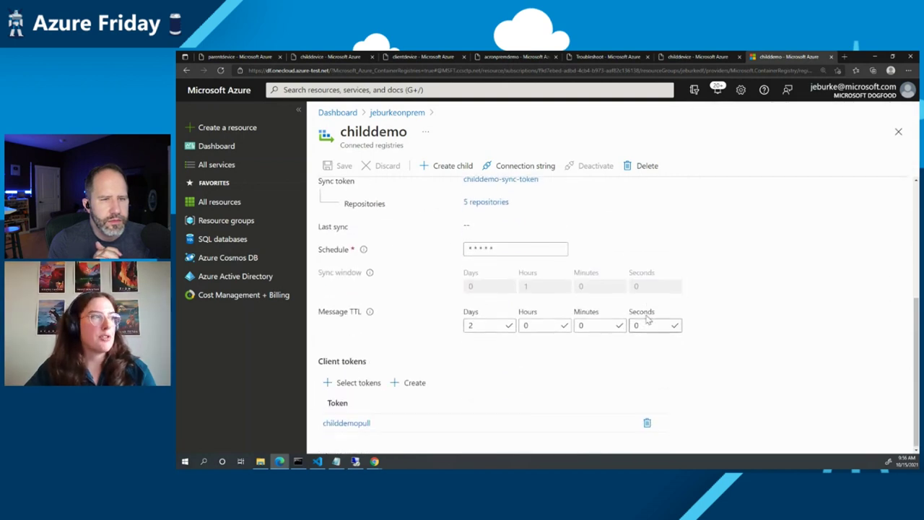
scroll(474, 330, up, 1)
scroll(474, 330, up, 3)
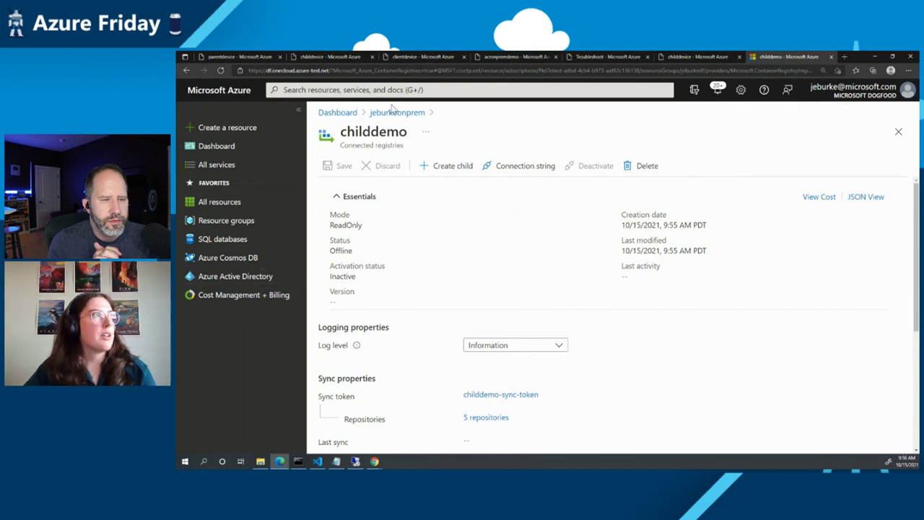
click(434, 112)
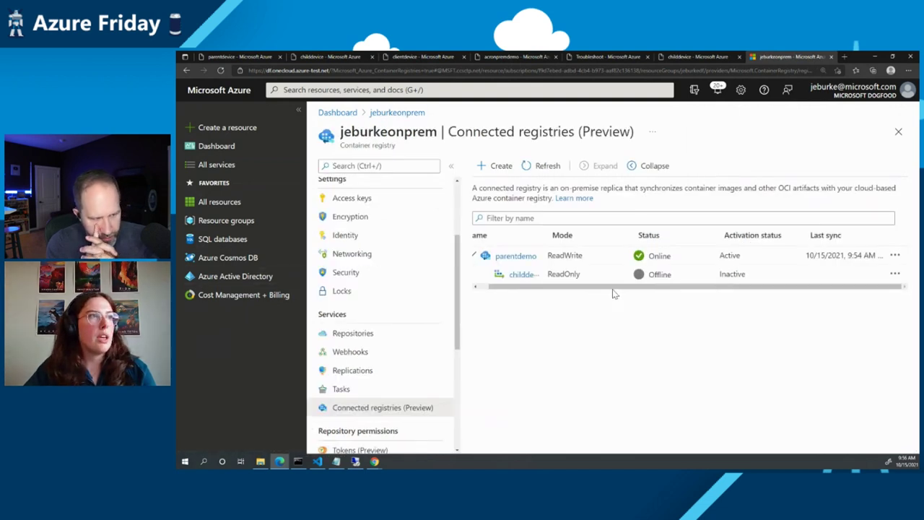
click(517, 275)
scroll(496, 282, down, 3)
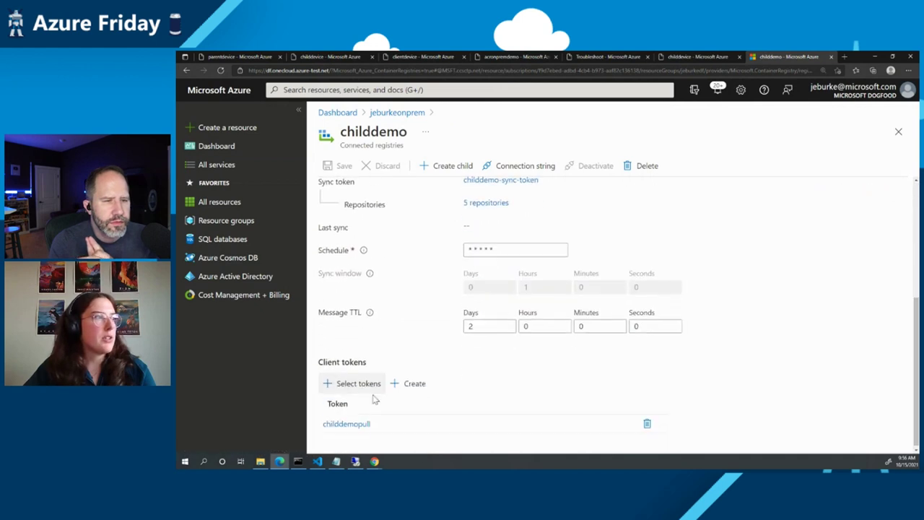
click(398, 114)
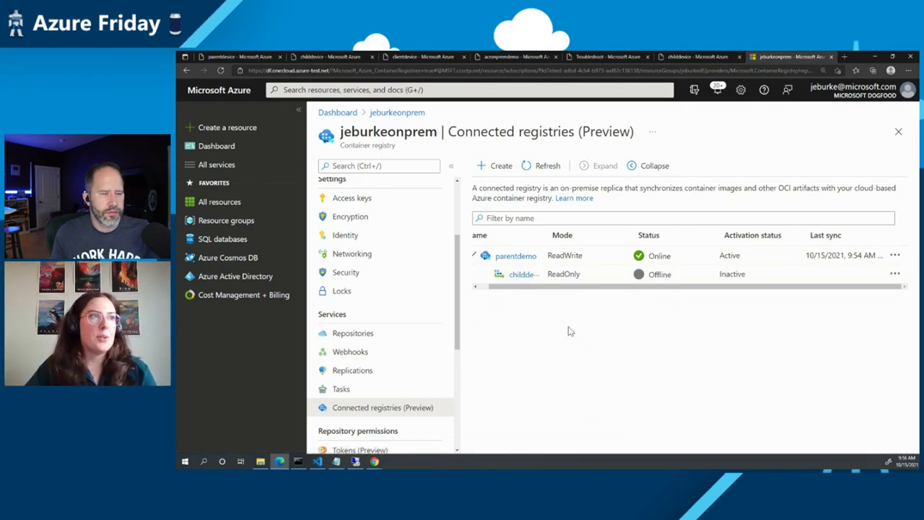
click(522, 275)
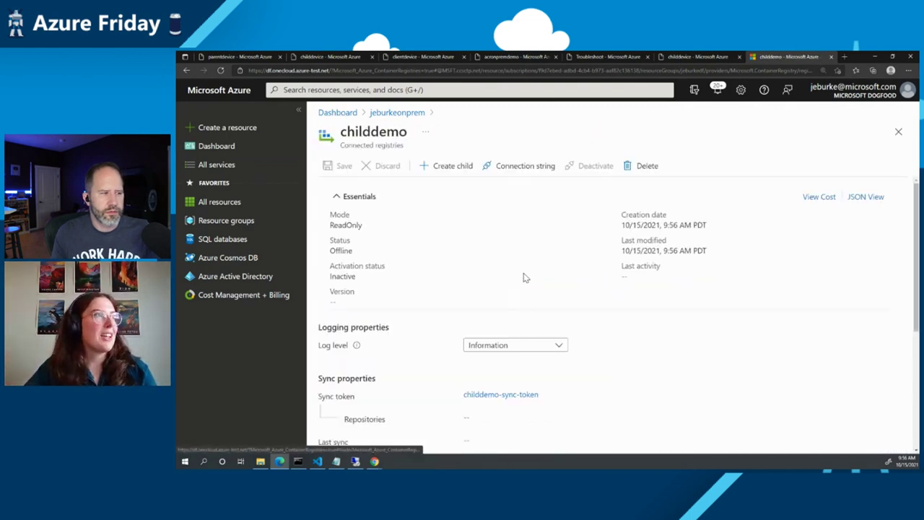
Generate a new Password 1 for childdemo's connection string
click(520, 165)
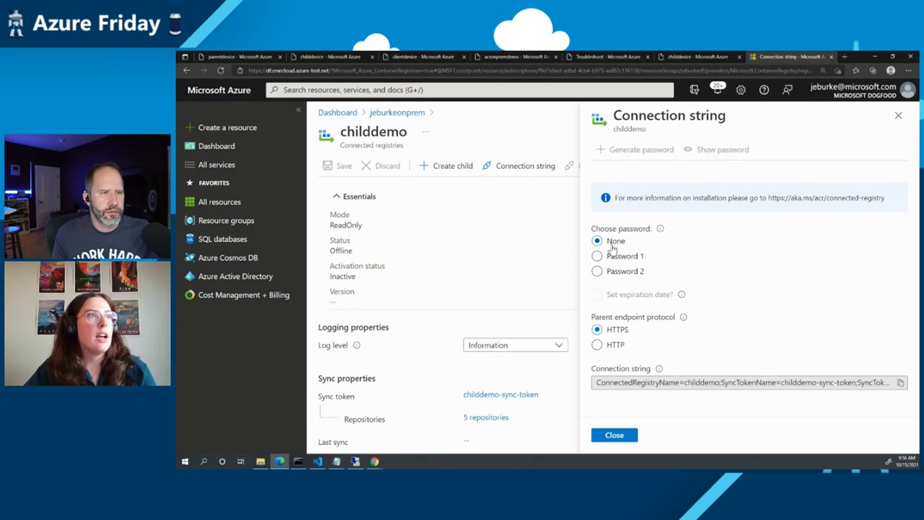
click(613, 256)
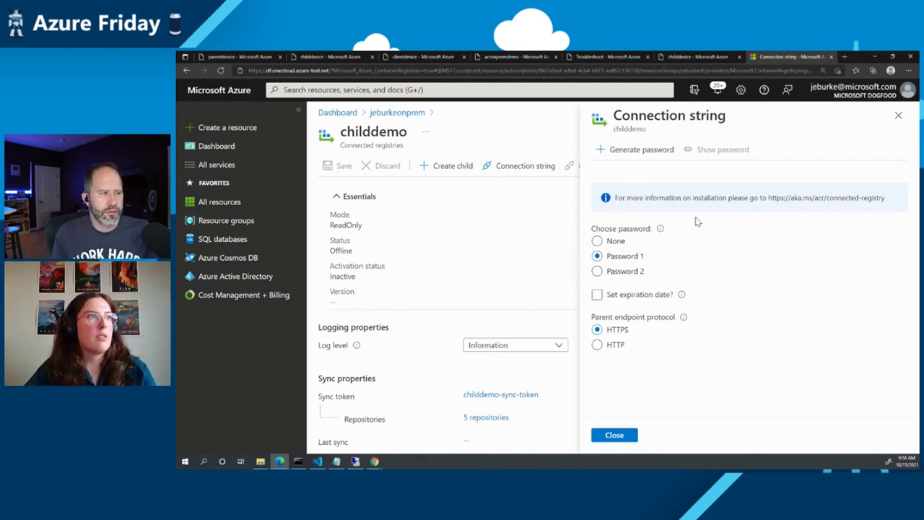
click(641, 150)
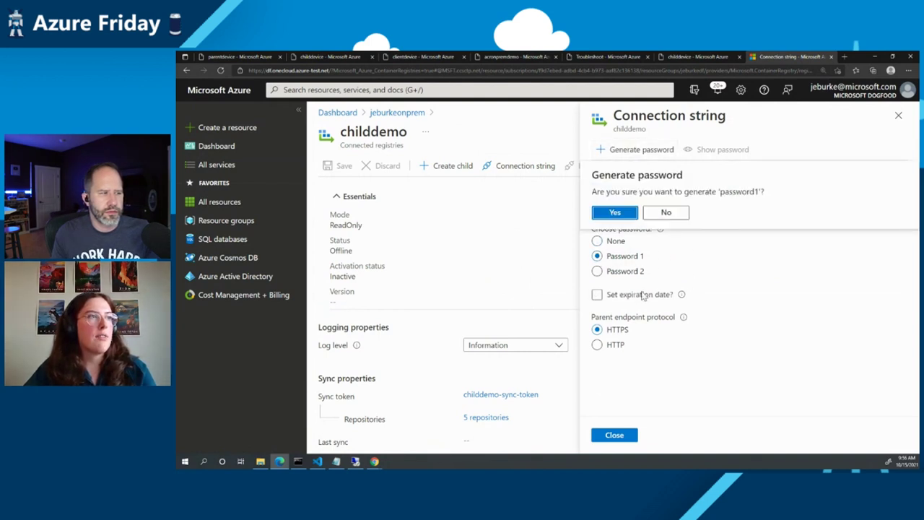
click(614, 213)
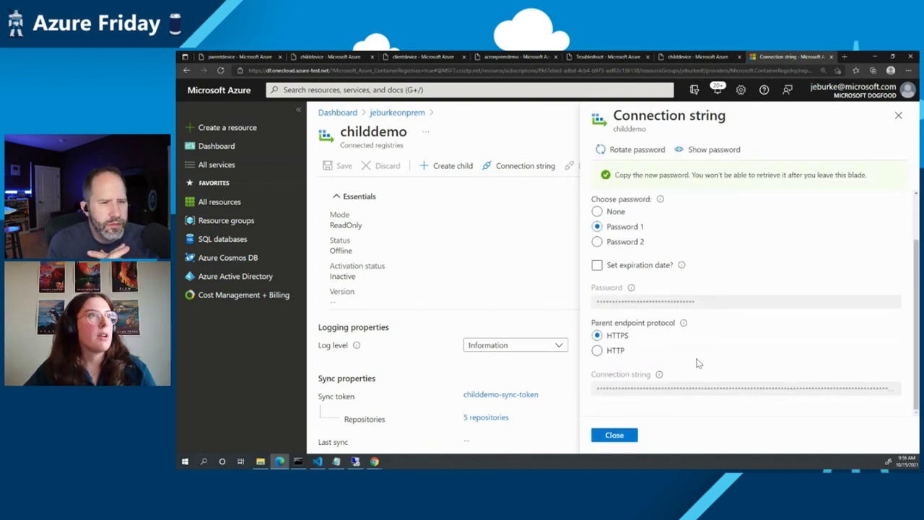
Reveal and copy the childdemo connection string containing the new password
scroll(692, 323, down, 1)
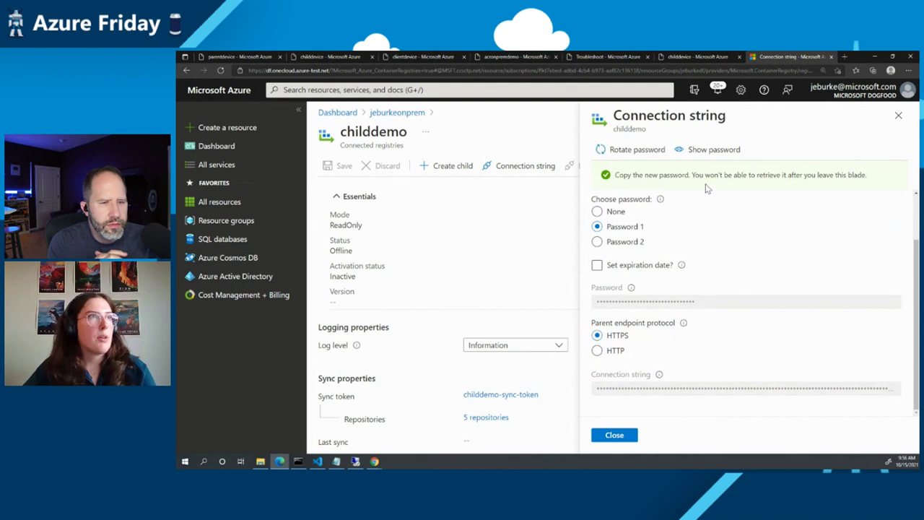
click(711, 150)
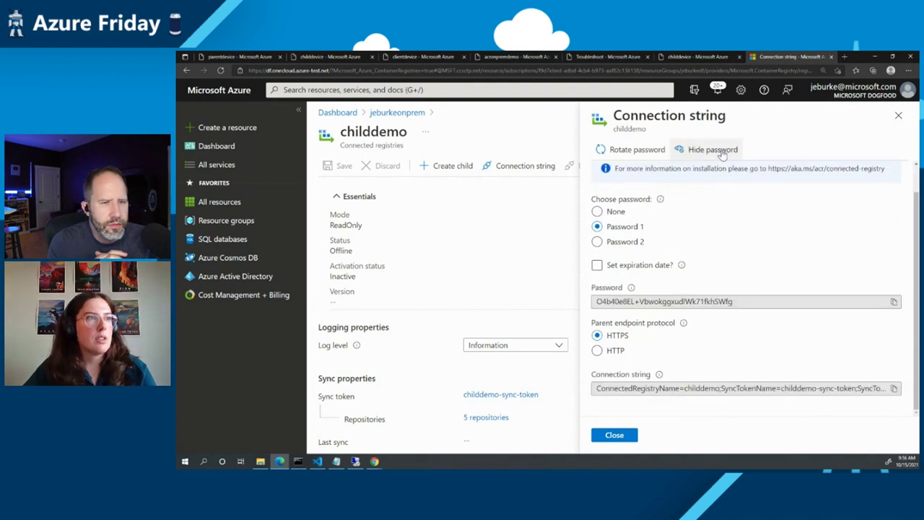
click(894, 390)
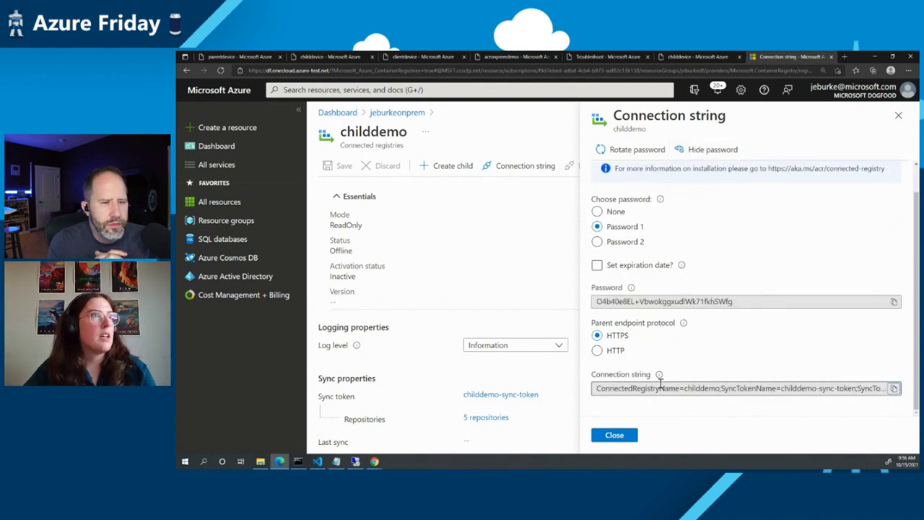
scroll(664, 386, up, 1)
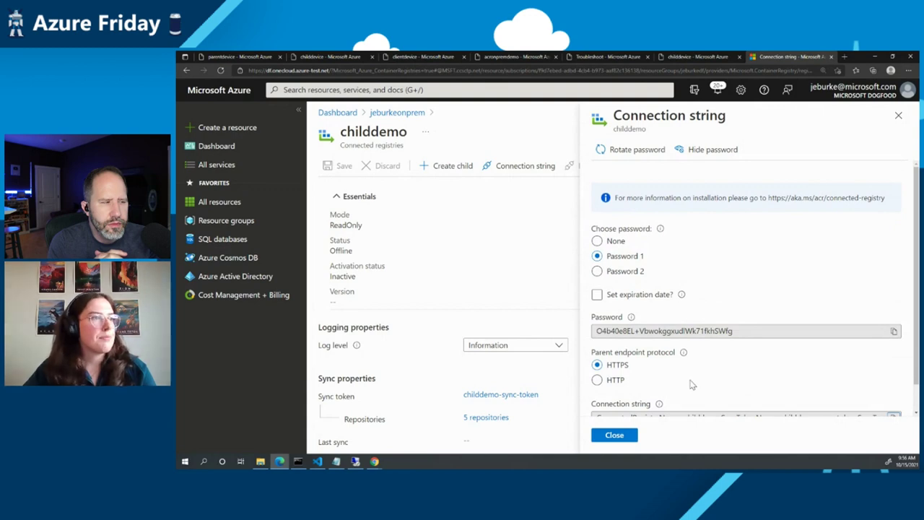
scroll(686, 383, down, 1)
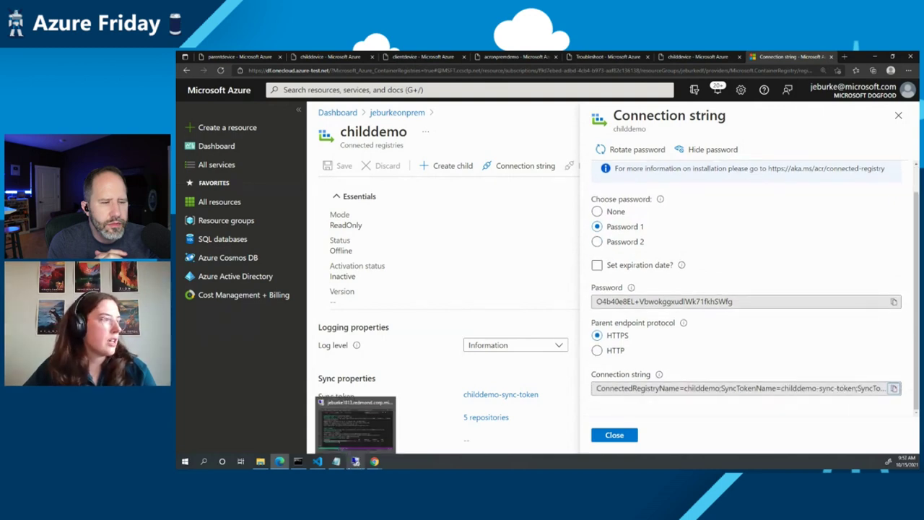
mouse_move(318, 461)
click(324, 437)
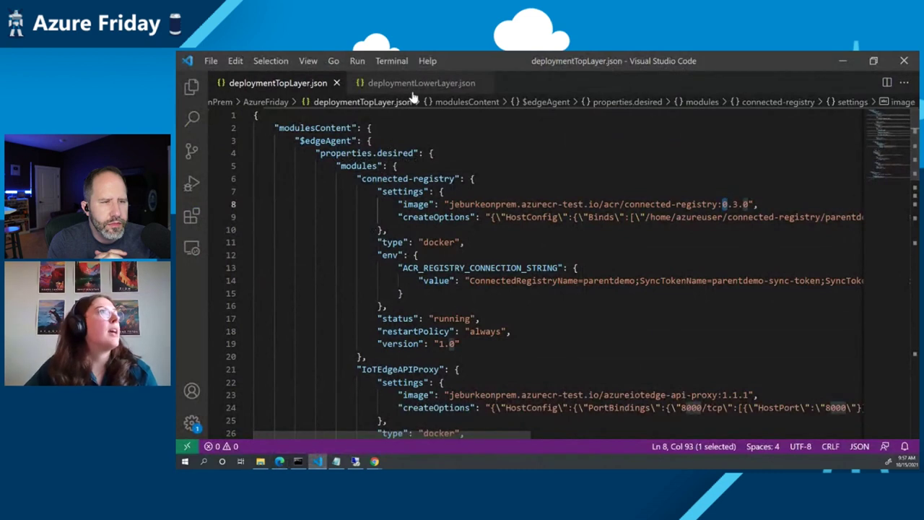
Replace line 14's connection string in deploymentLowerLayer.json with the copied childdemo connection string
click(413, 84)
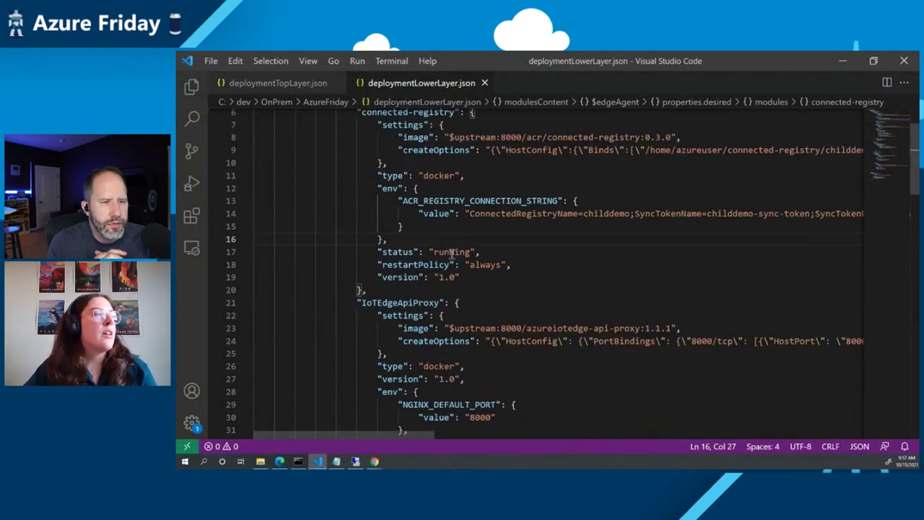
scroll(451, 252, up, 2)
drag(470, 280, 850, 280)
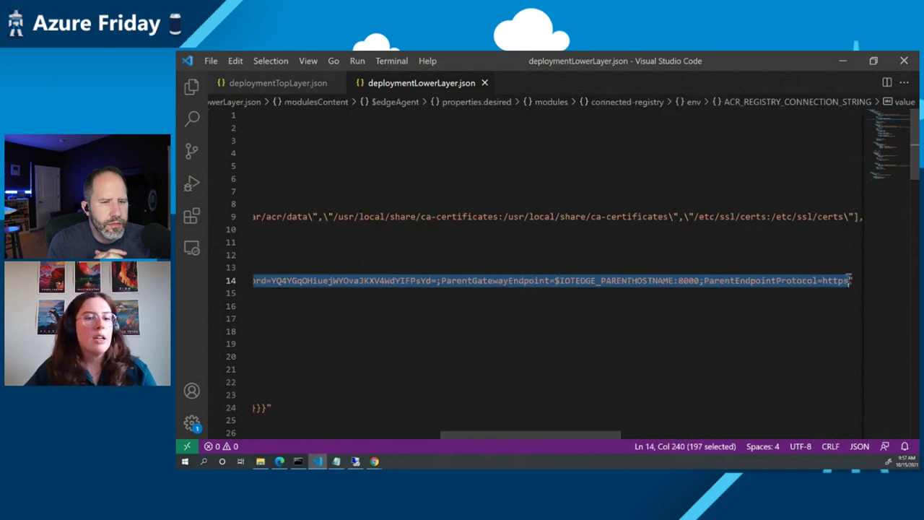
key(ctrl+v)
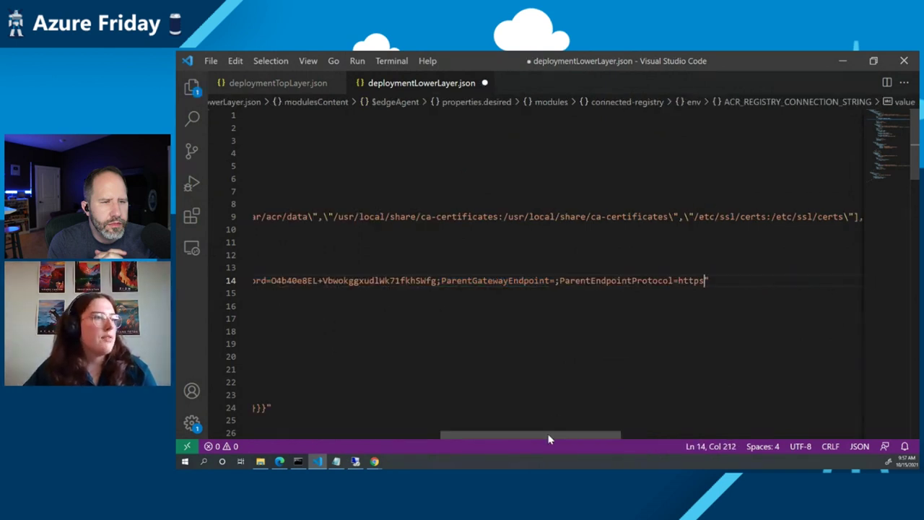
drag(549, 438, 383, 436)
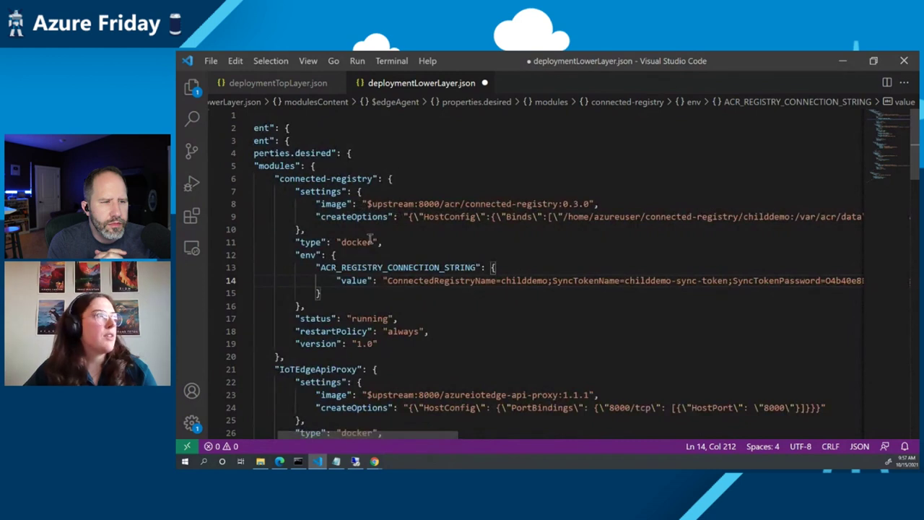
drag(362, 205, 411, 202)
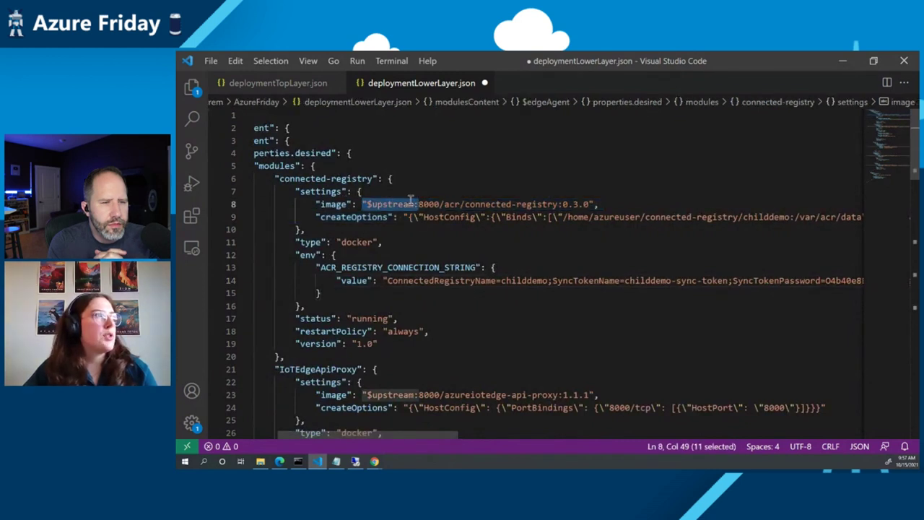
click(279, 83)
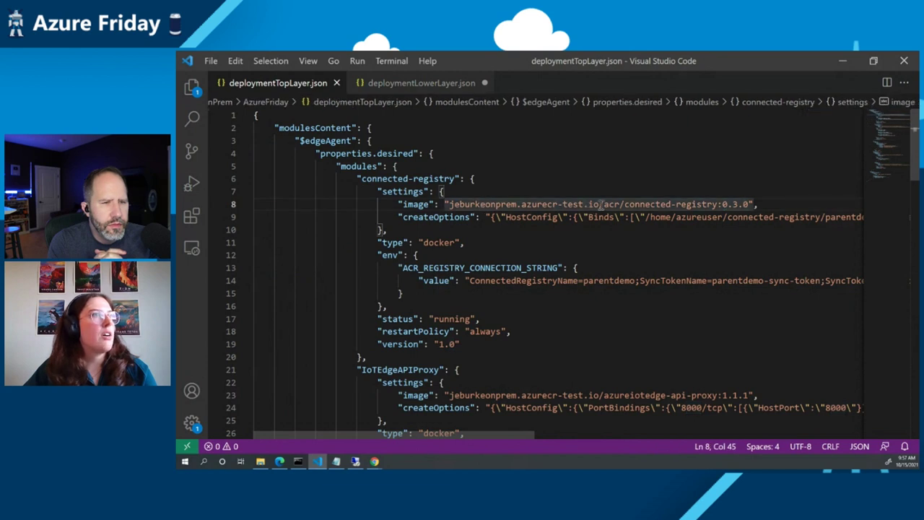
drag(599, 205, 455, 204)
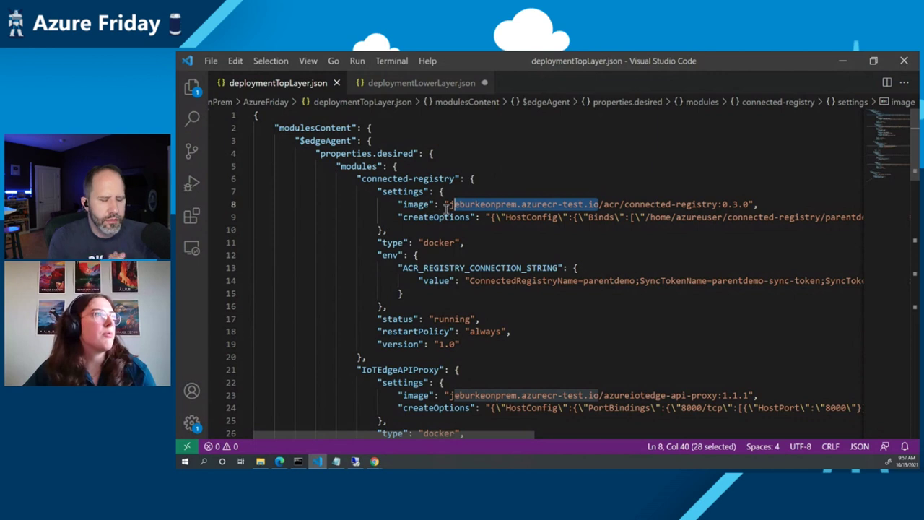
click(422, 83)
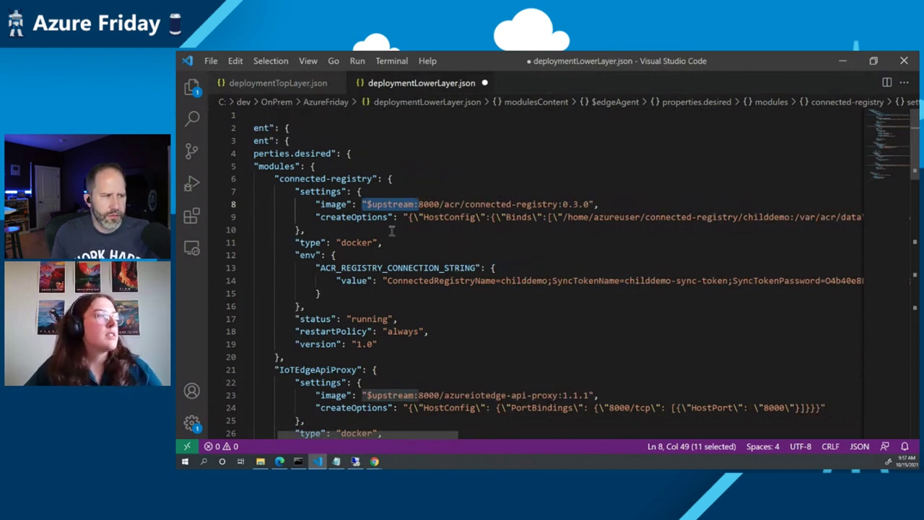
double_click(362, 204)
mouse_move(363, 204)
mouse_down()
mouse_move(416, 205)
mouse_move(367, 204)
mouse_up()
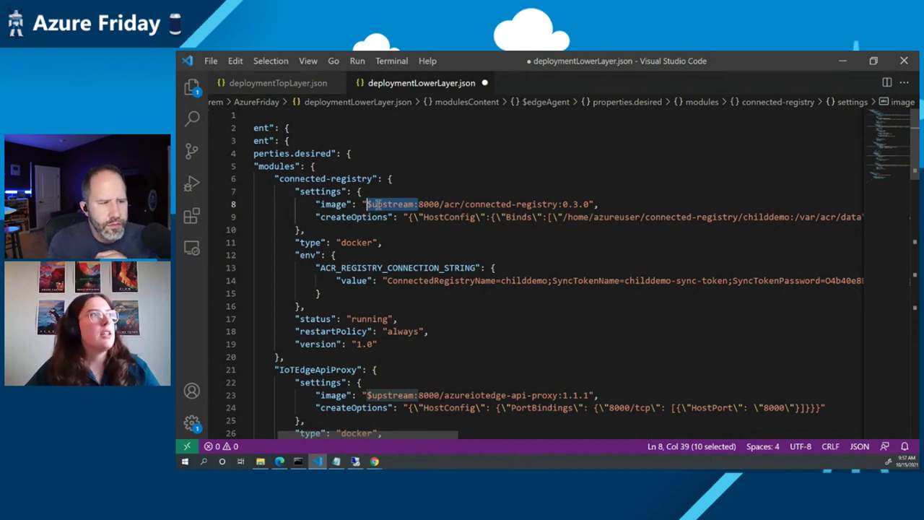
click(377, 204)
double_click(362, 205)
drag(362, 205, 419, 204)
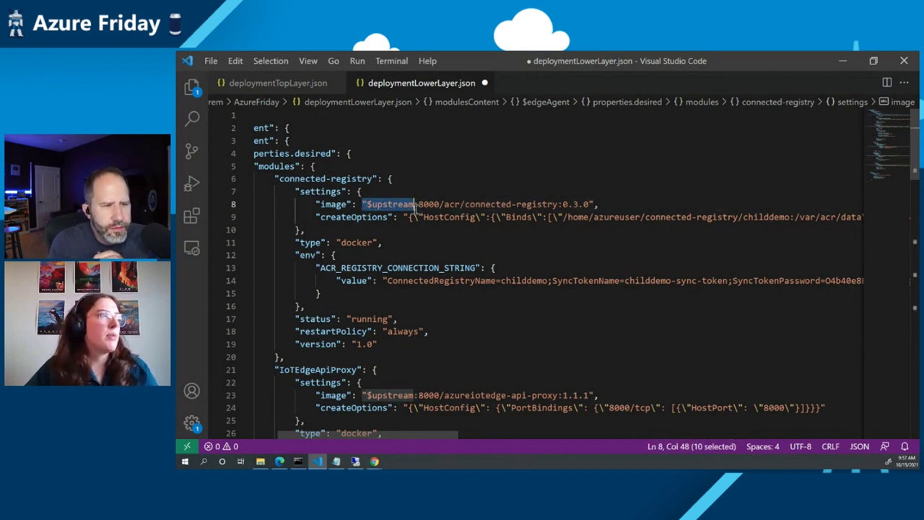
double_click(427, 204)
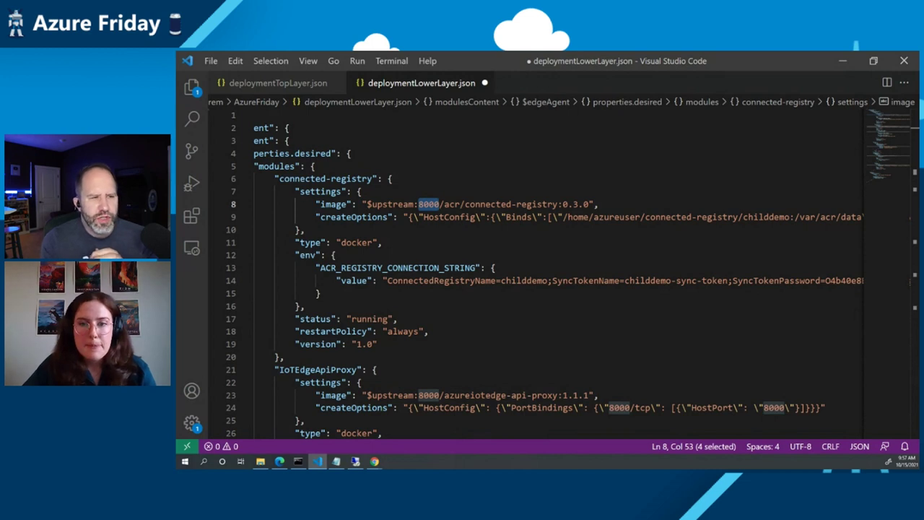
key(alt+Tab)
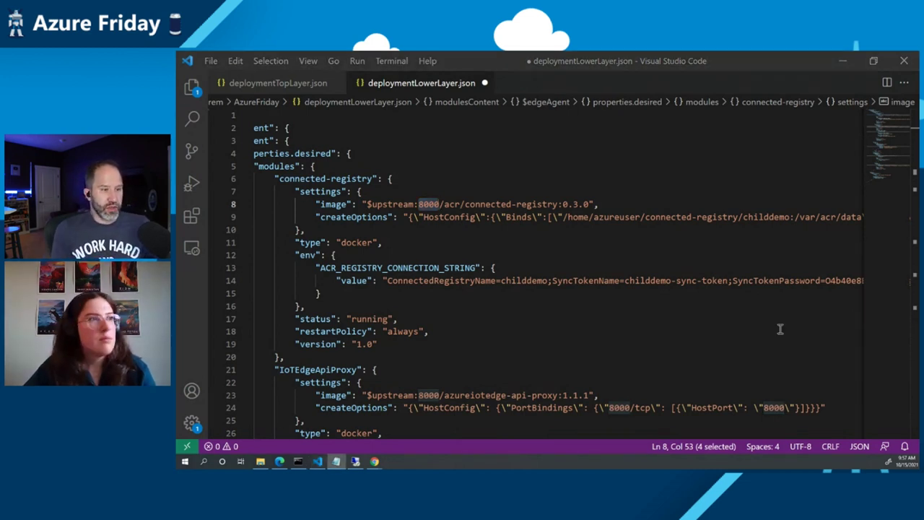
click(430, 215)
double_click(393, 203)
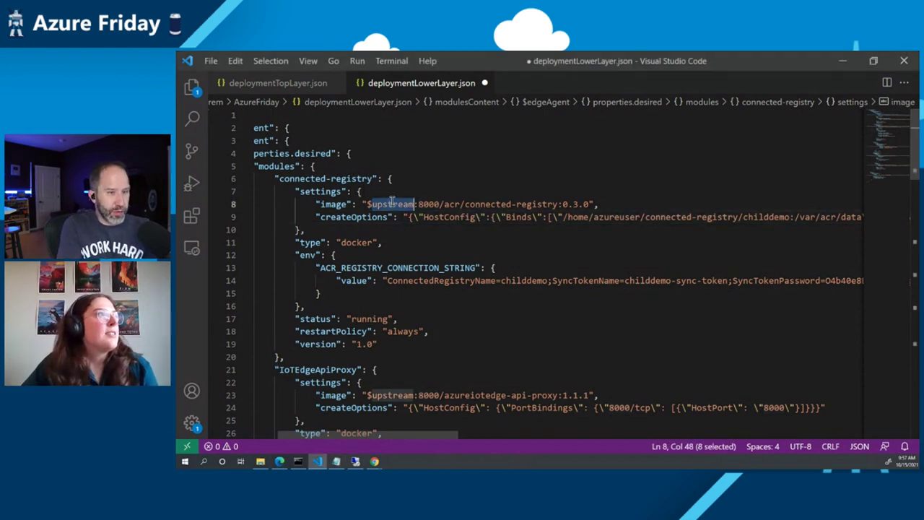
drag(366, 205, 414, 205)
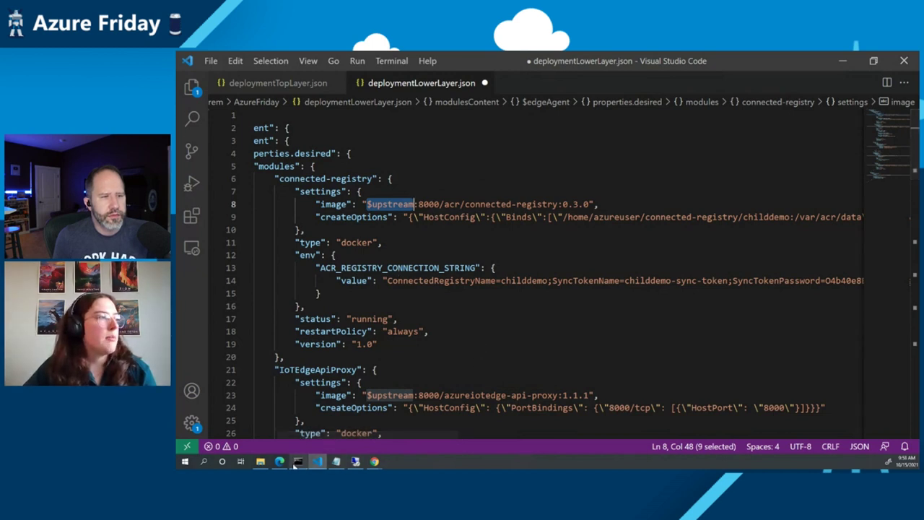
Check the troubleshooting log and the childdevice details in acronpremdemo, then return to deploymentLowerLayer.json
click(279, 461)
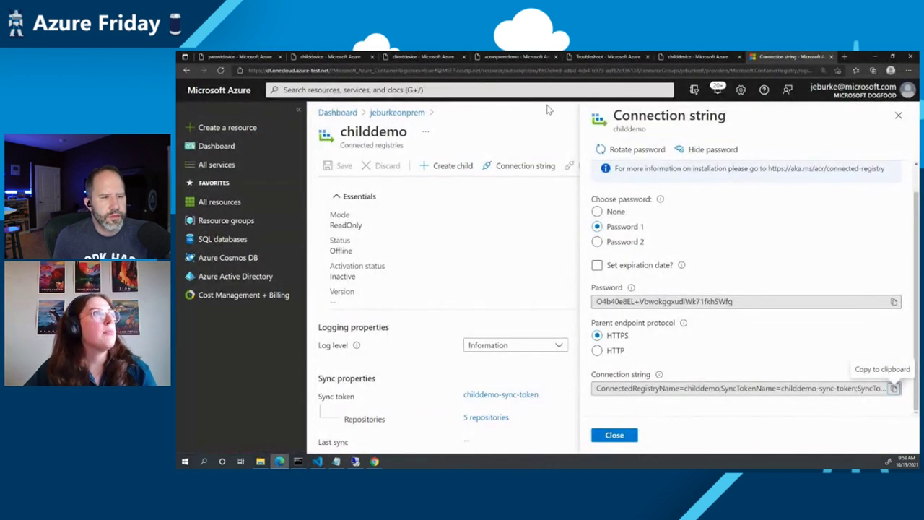
click(611, 57)
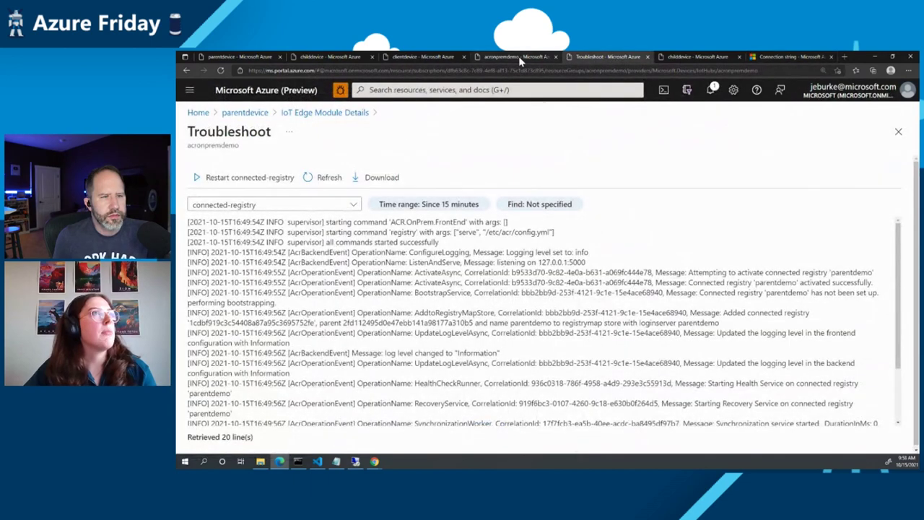
click(520, 58)
click(394, 359)
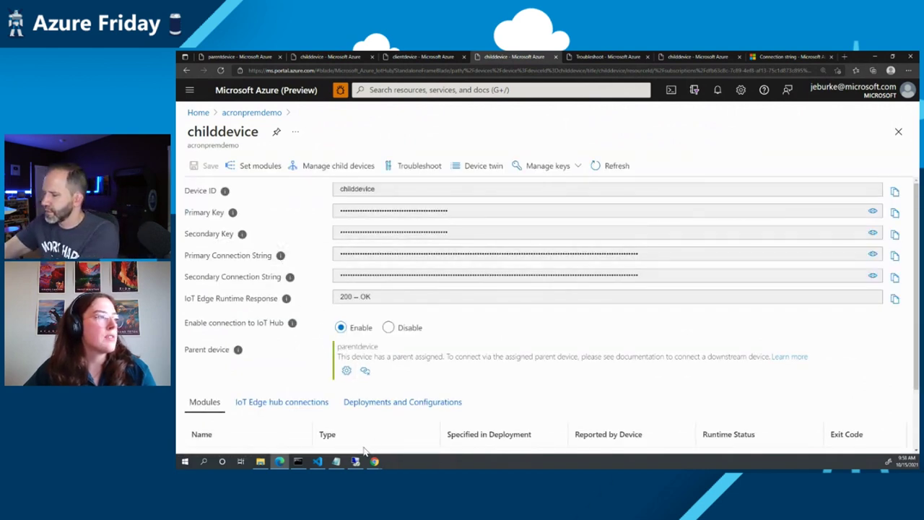
click(318, 461)
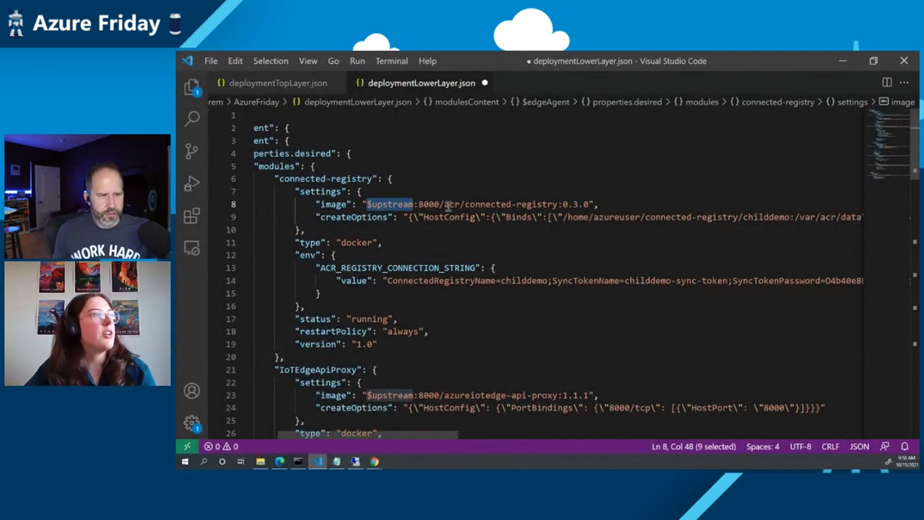
Insert $IOTEDGE_PARENTHOSTNAME:8000 after ParentGatewayEndpoint= on line 14 and save the file
drag(433, 436, 581, 438)
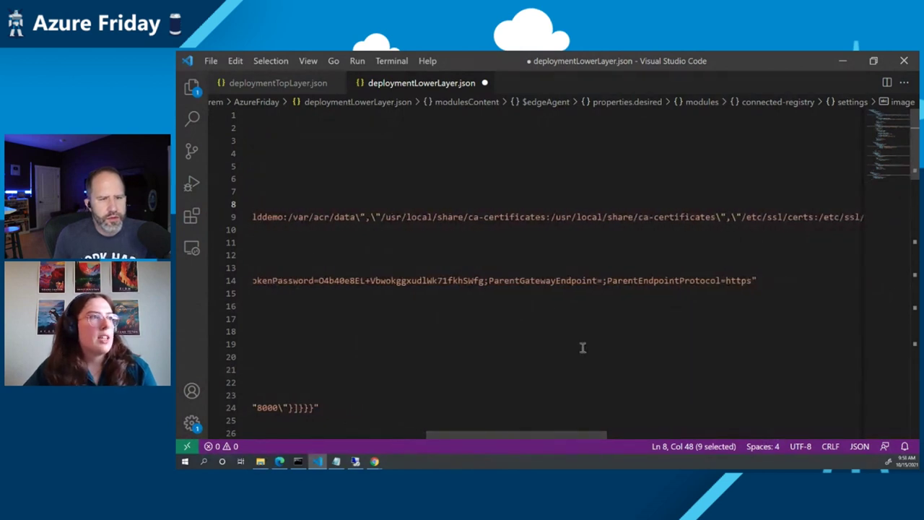
click(541, 281)
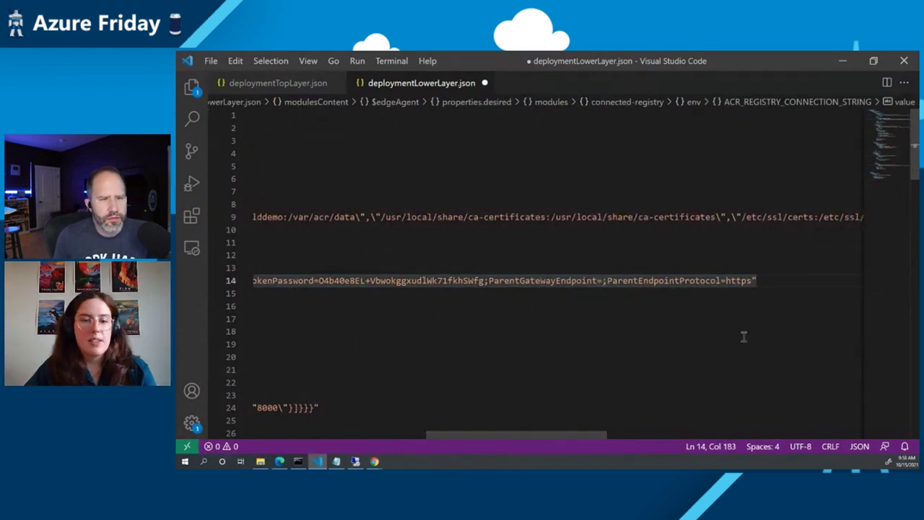
text($IOTEDGE_PARENTHOSTNAME:8000)
double_click(672, 280)
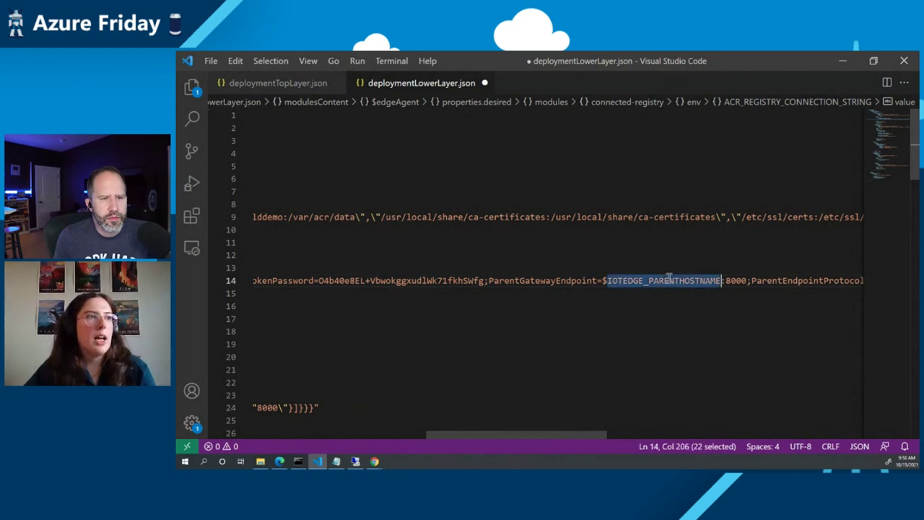
click(611, 282)
double_click(647, 282)
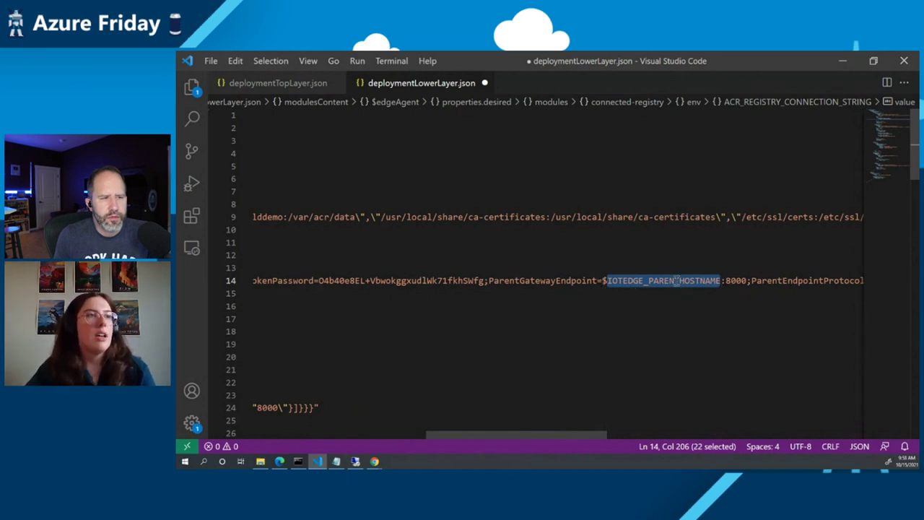
key(ctrl+s)
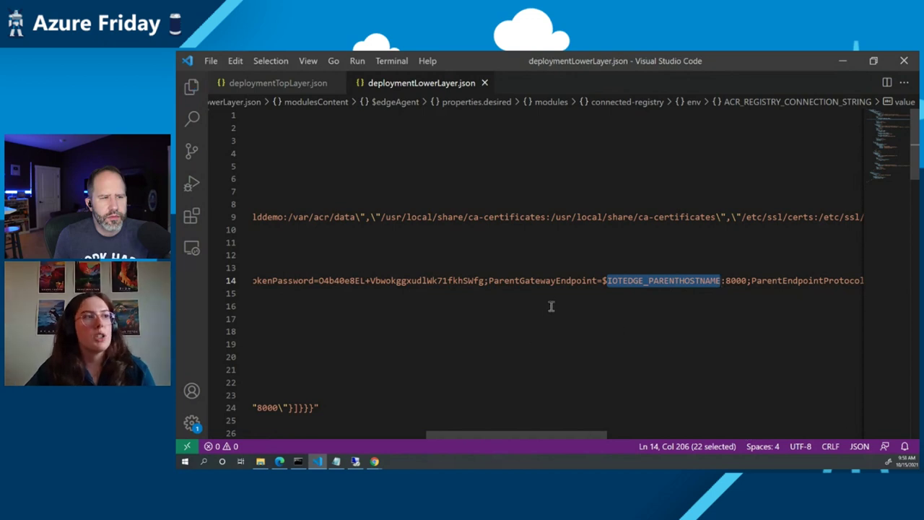
Highlight the ParentGatewayEndpoint key and its $IOTEDGE_PARENTHOSTNAME:8000 value to review the edit
double_click(545, 280)
double_click(641, 280)
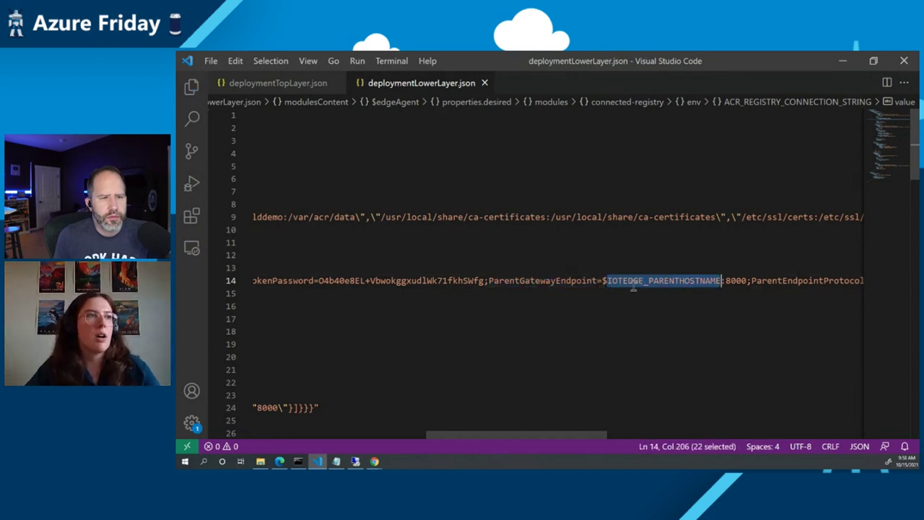
click(534, 280)
double_click(535, 280)
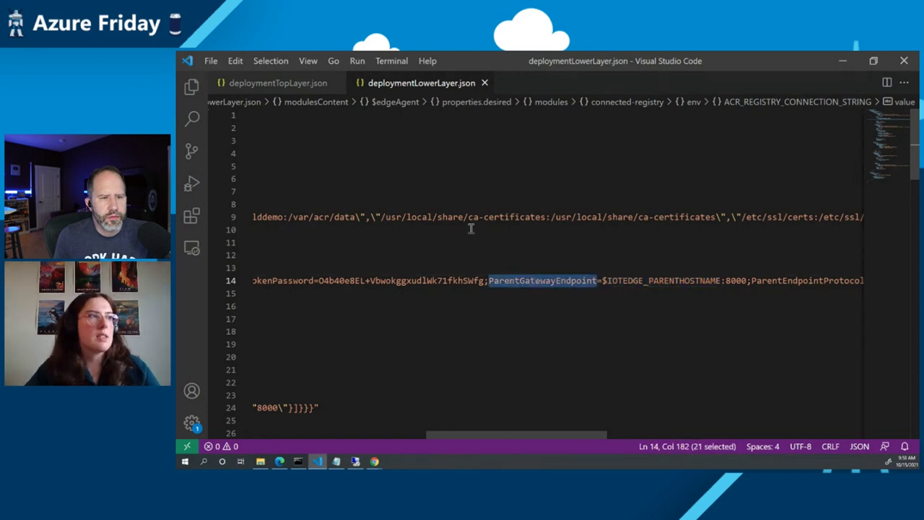
drag(603, 280, 747, 282)
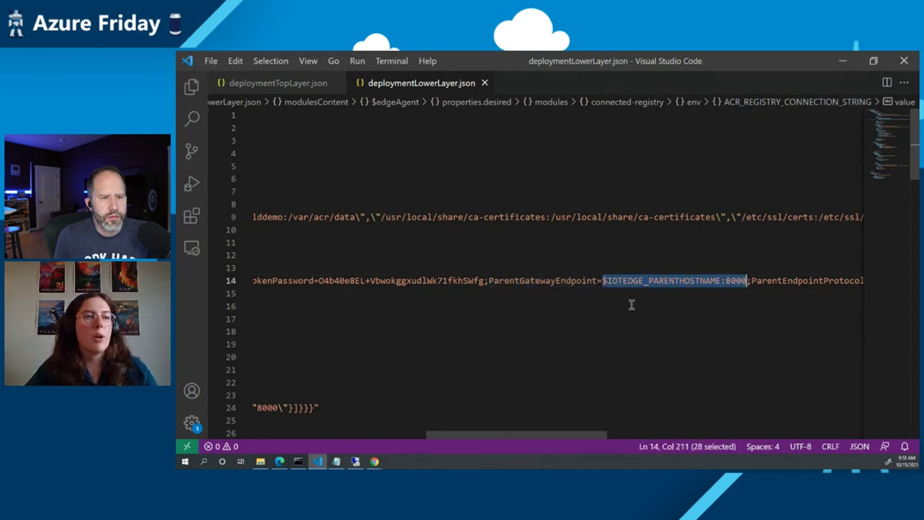
click(688, 282)
scroll(645, 287, left, 5)
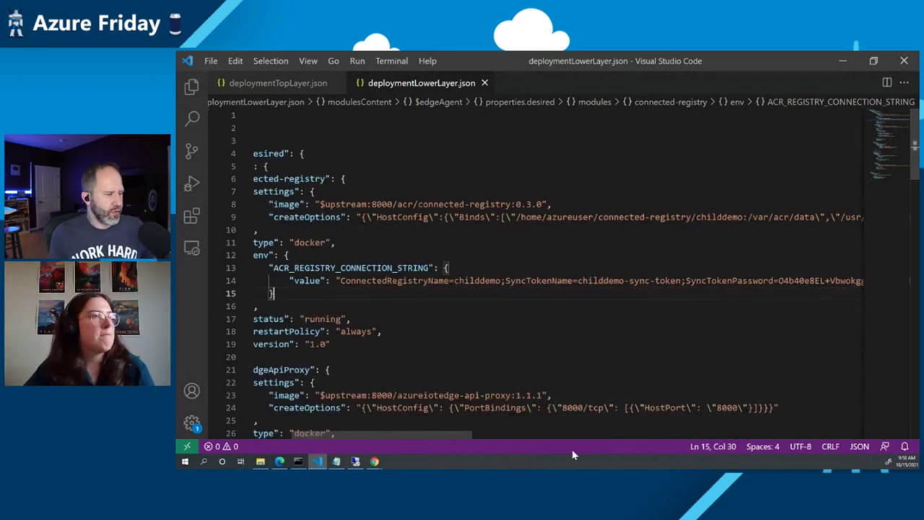
click(470, 333)
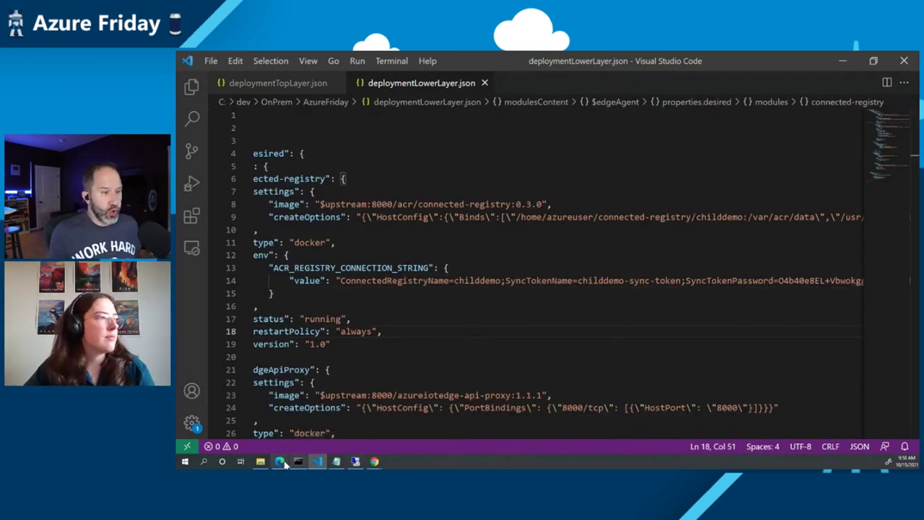
Copy the childdemo registry password from its connection string panel in the portal
mouse_move(280, 463)
click(293, 434)
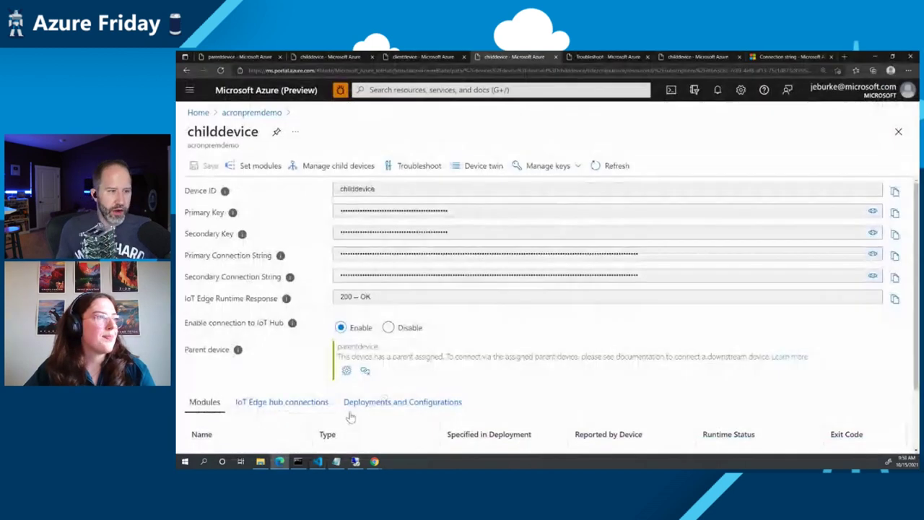
scroll(549, 367, down, 3)
scroll(549, 346, up, 3)
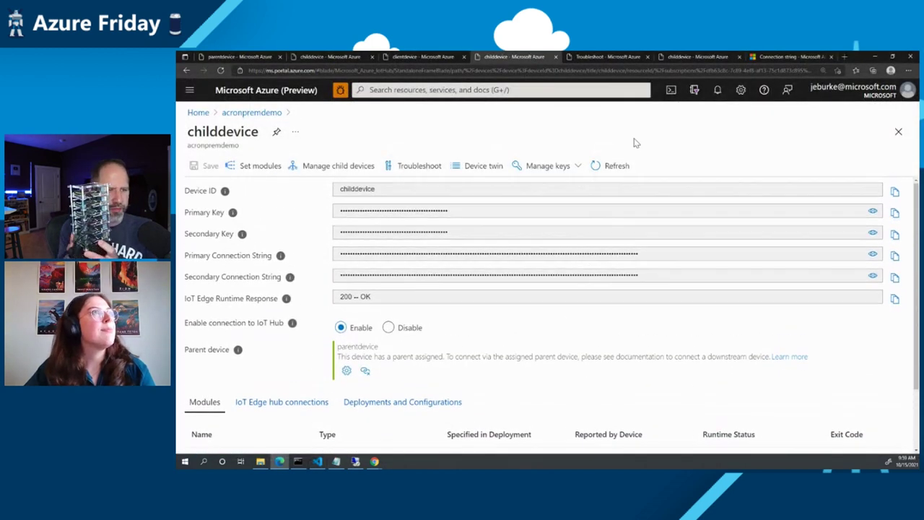
click(700, 58)
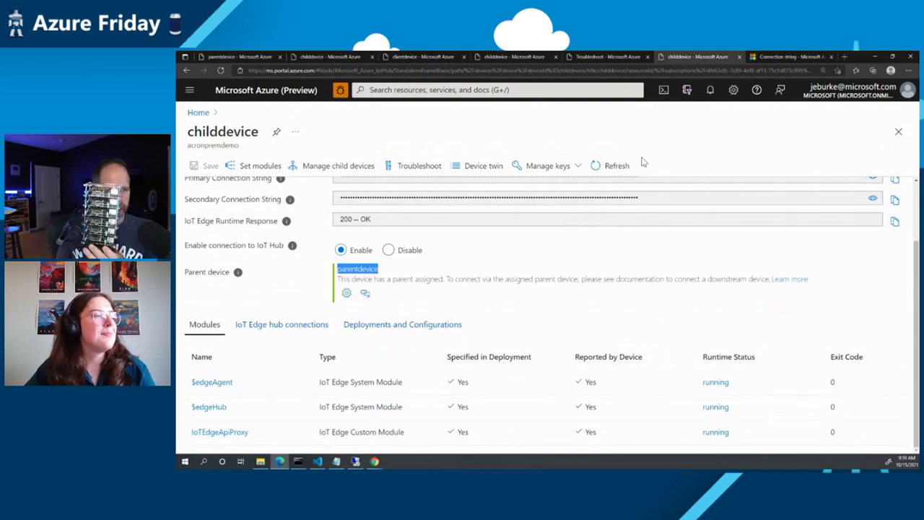
click(786, 57)
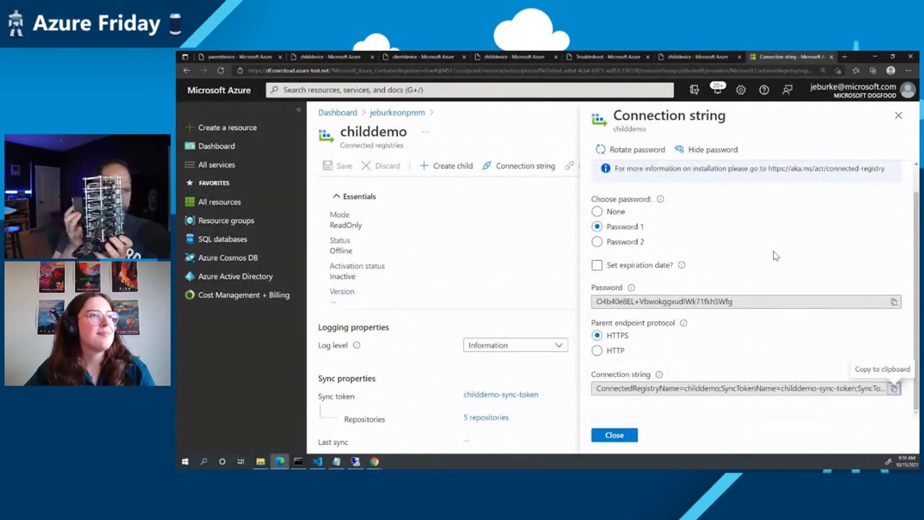
click(896, 302)
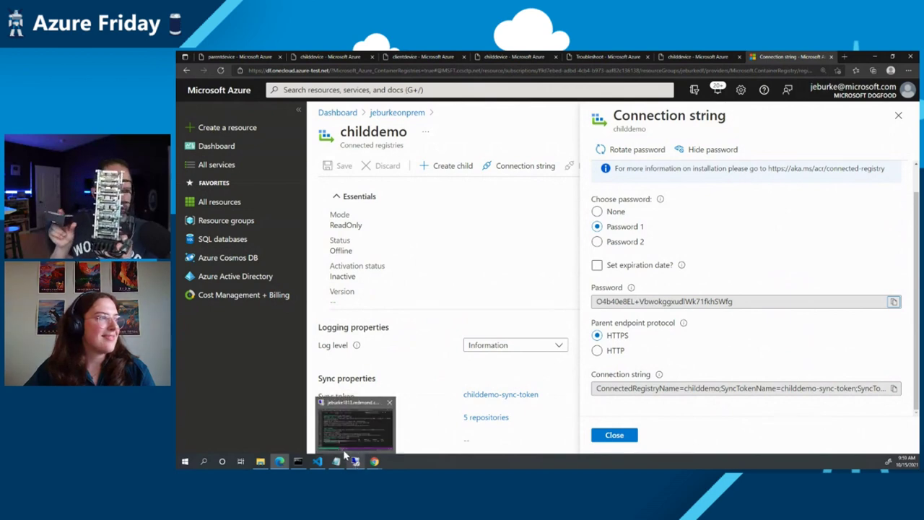
click(321, 464)
click(356, 332)
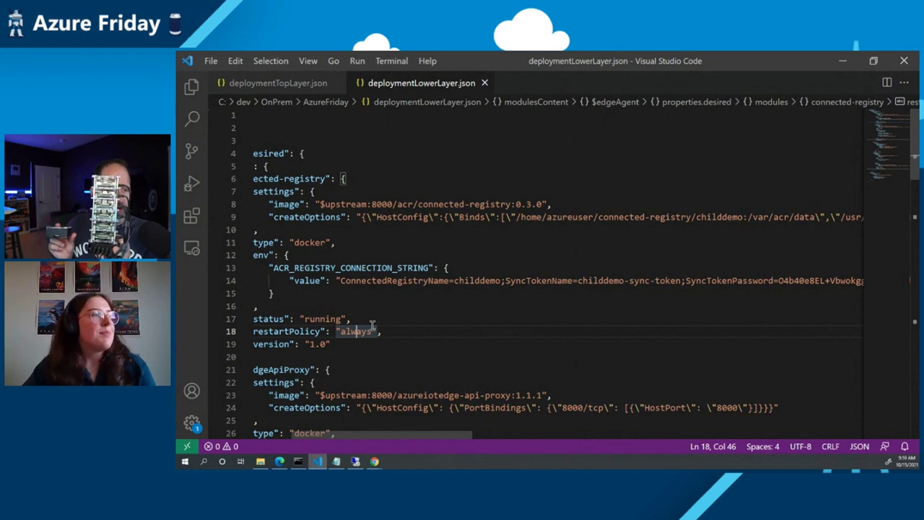
Replace the old tsmregistry password on line 50 of deploymentLowerLayer.json with the copied childdemo password
scroll(379, 368, down, 3)
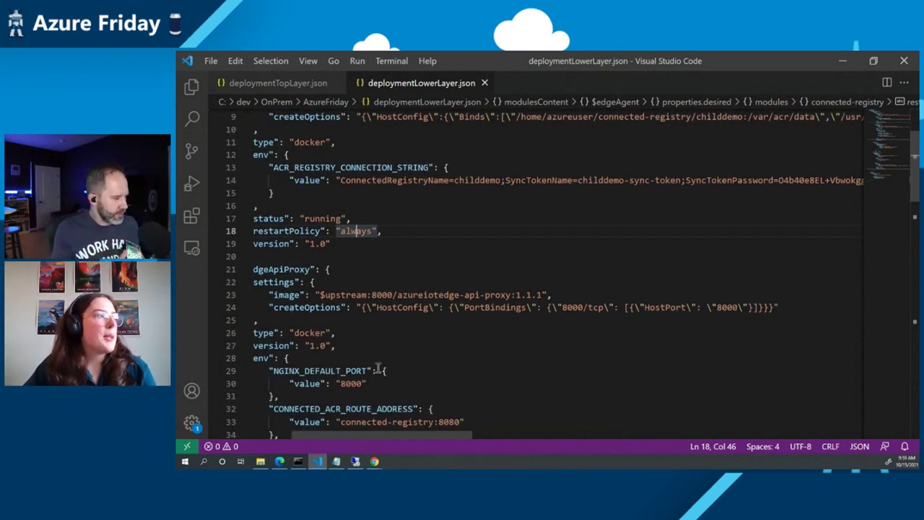
scroll(368, 368, up, 3)
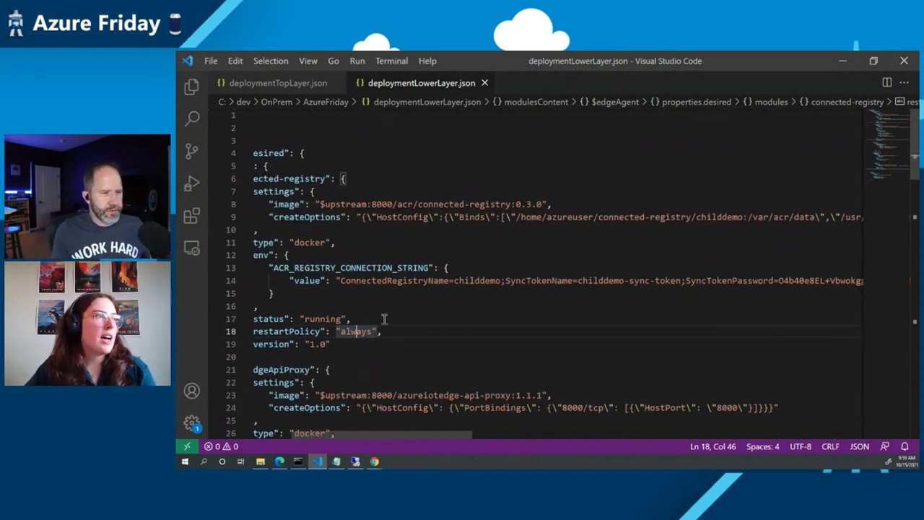
scroll(390, 321, down, 9)
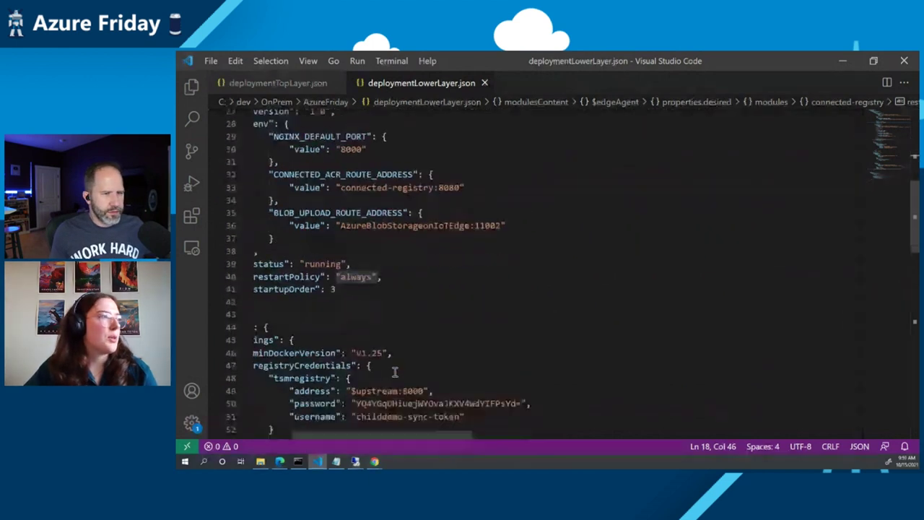
drag(355, 403, 522, 406)
key(ctrl+v)
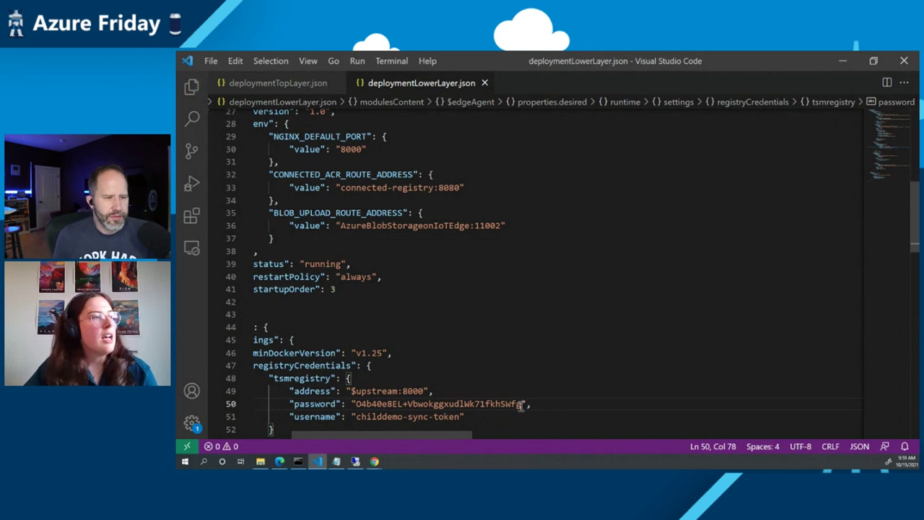
click(499, 378)
drag(433, 436, 397, 436)
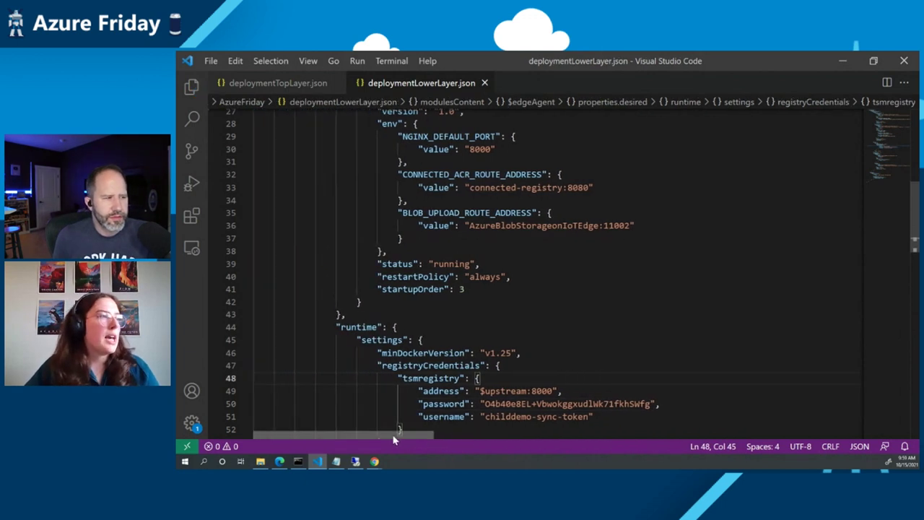
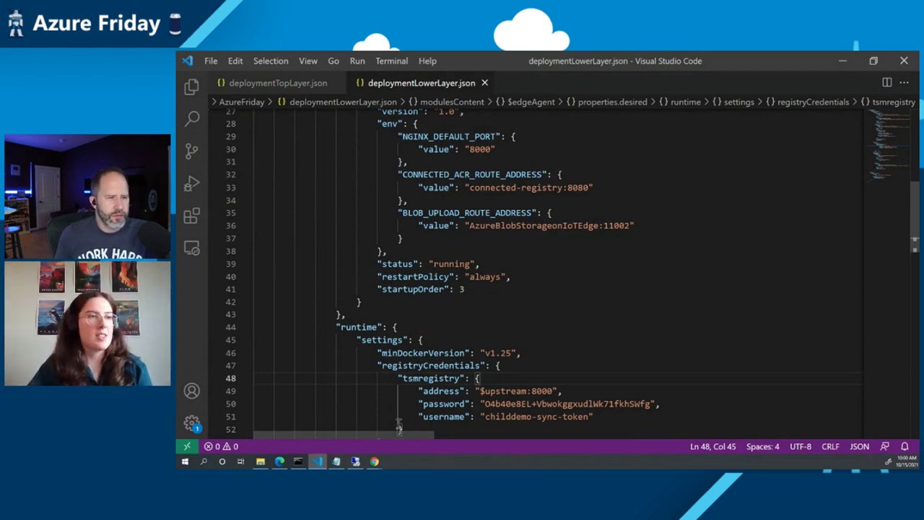
Point out the registryCredentials and runtime settings entries in the deployment file
click(449, 365)
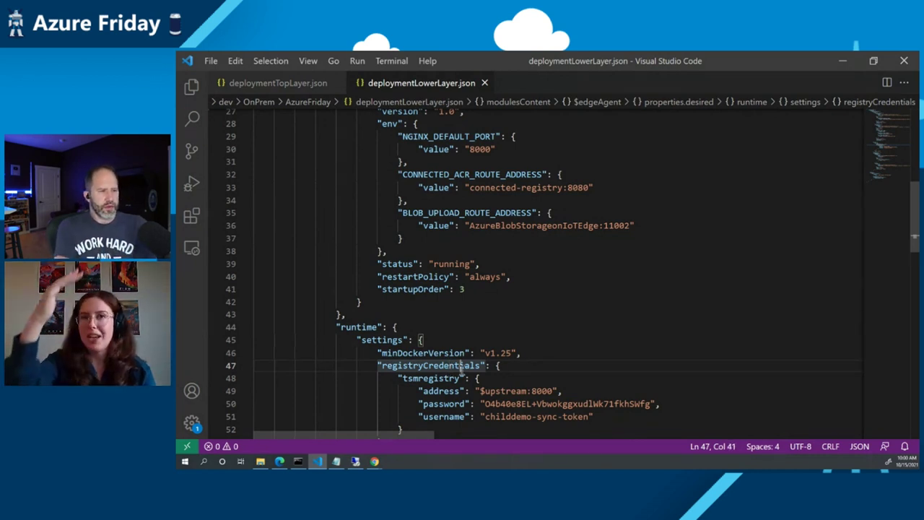
click(525, 340)
click(606, 368)
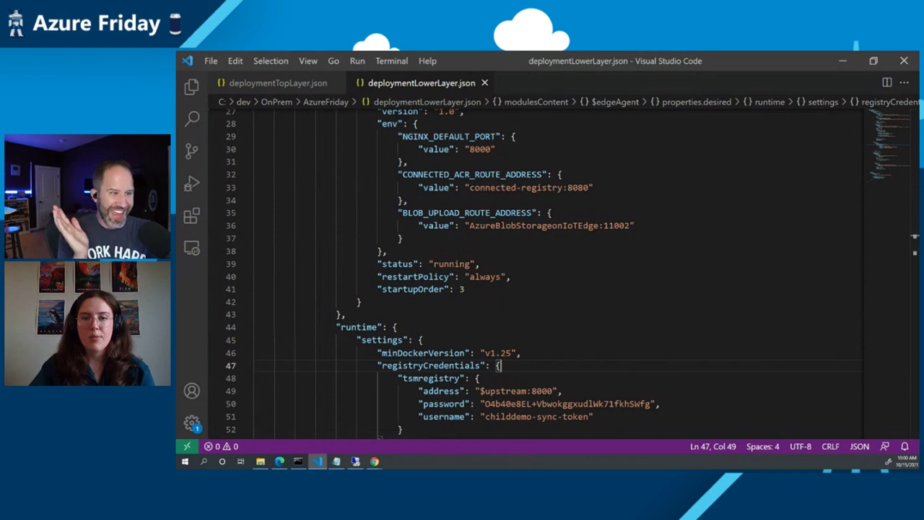
key(alt+Tab)
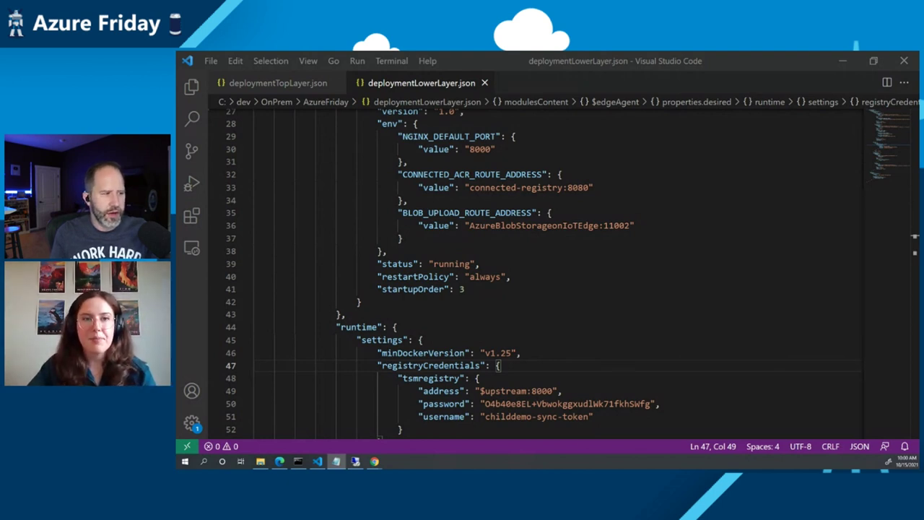
click(601, 341)
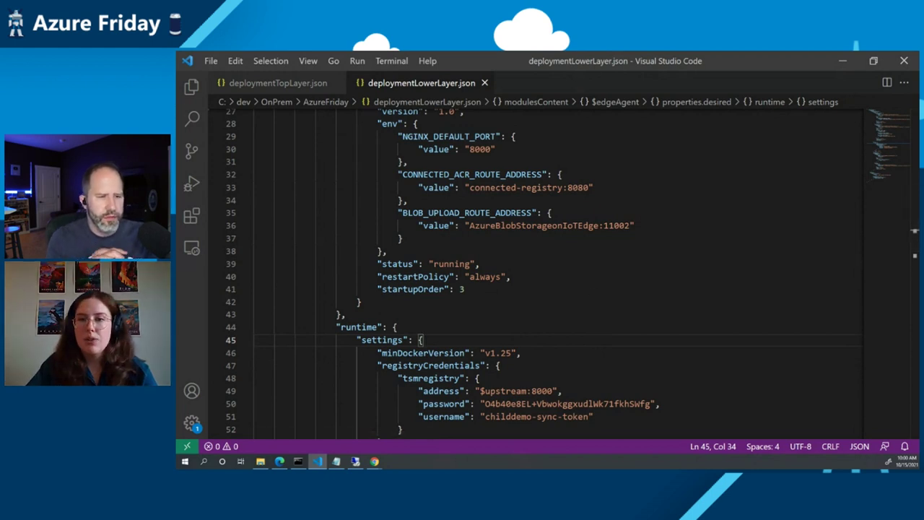
key(alt+Tab)
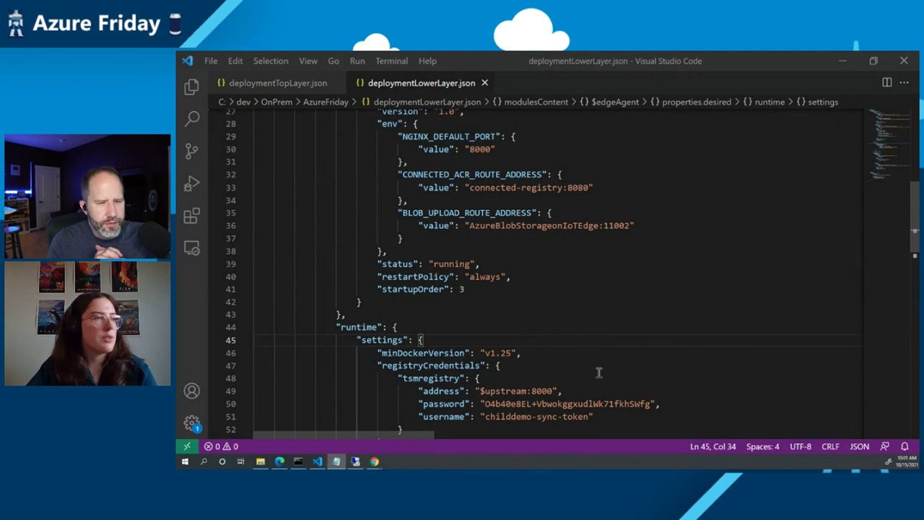
Apply deploymentLowerLayer.json to childdevice on hub acronpremdemo using az iot edge set-modules
click(298, 462)
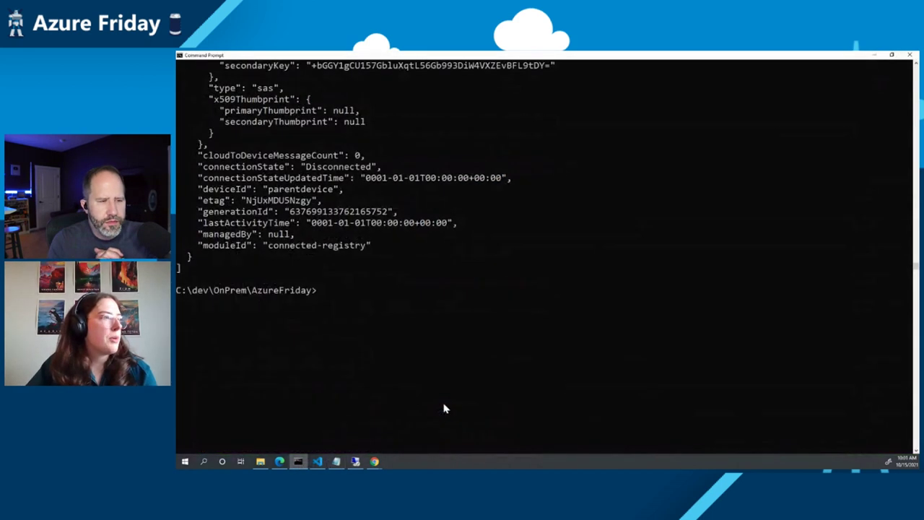
click(326, 296)
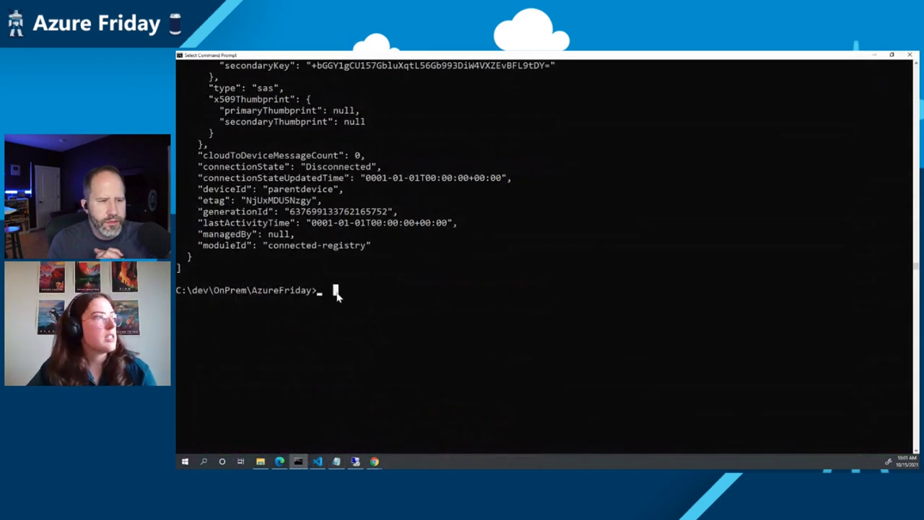
right_click(336, 292)
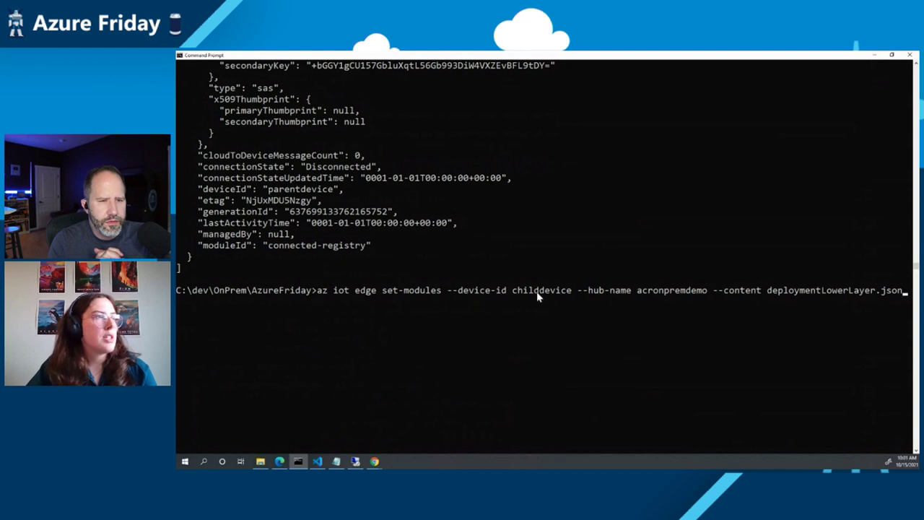
drag(514, 291, 570, 293)
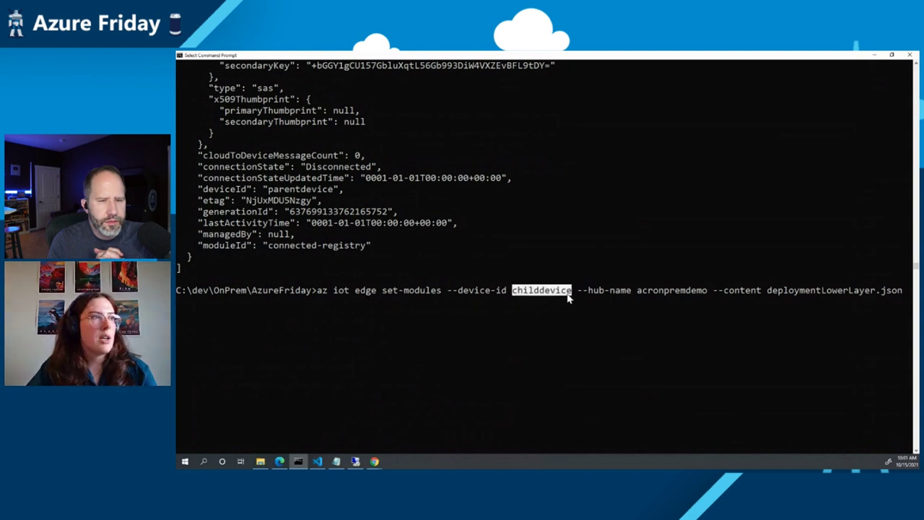
click(569, 292)
drag(647, 292, 702, 292)
click(900, 292)
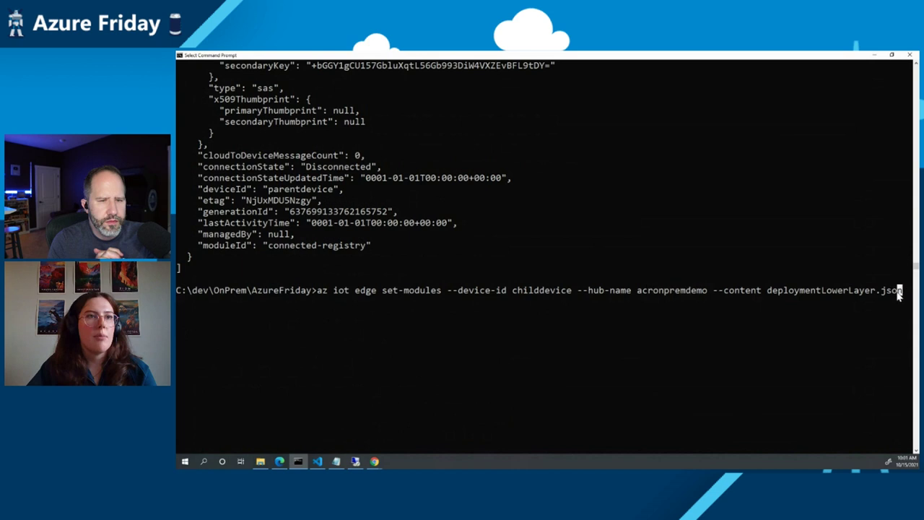
key(Escape)
key(Return)
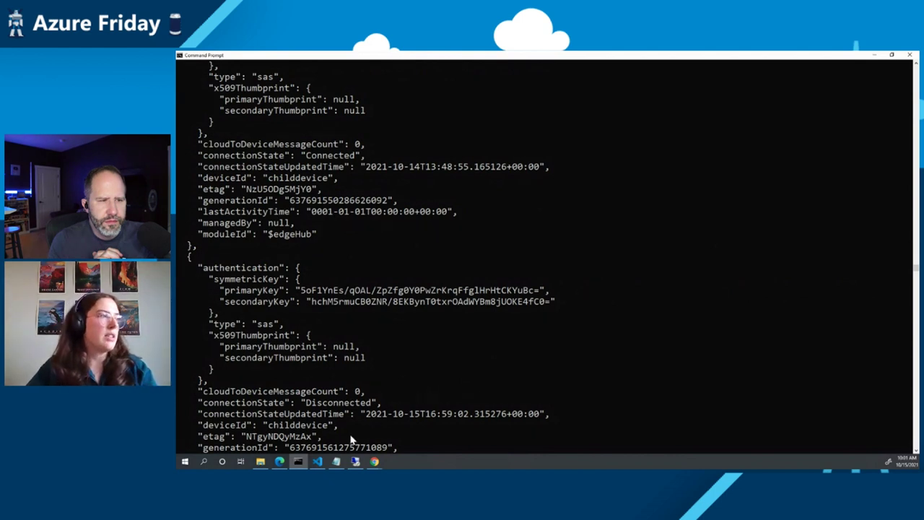
Refresh the childdevice page and scroll to its Modules table, where connected-registry shows Error
mouse_move(297, 464)
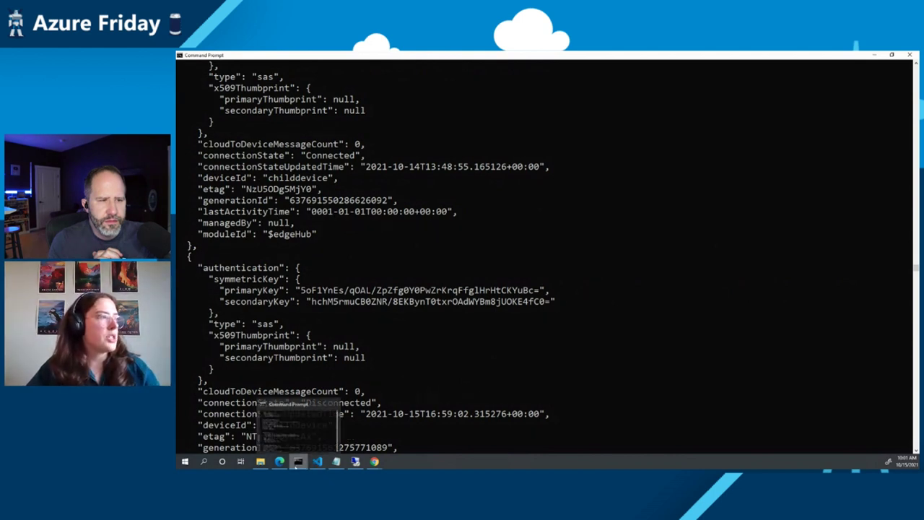
click(297, 436)
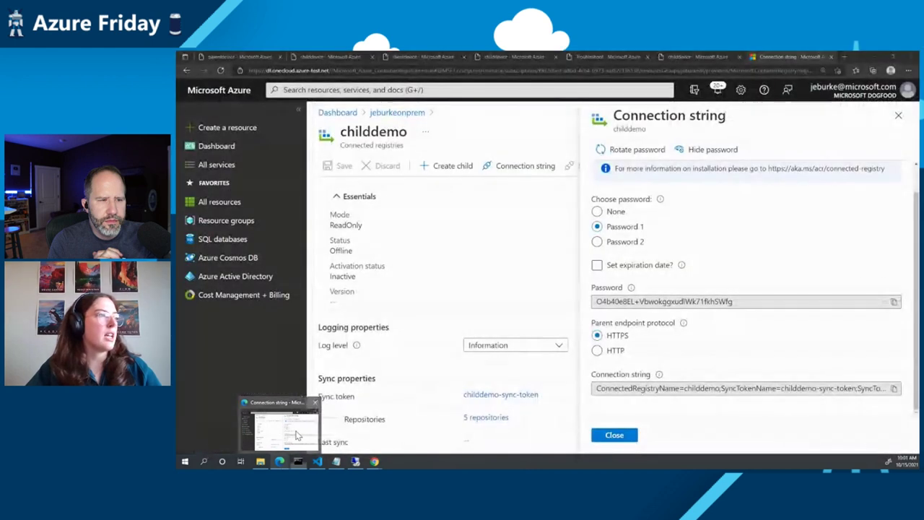
click(516, 58)
click(615, 166)
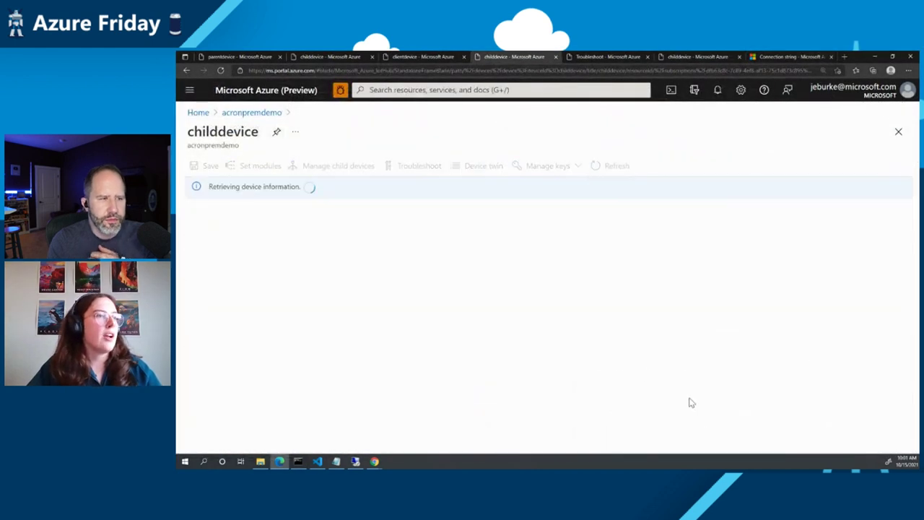
scroll(336, 383, down, 3)
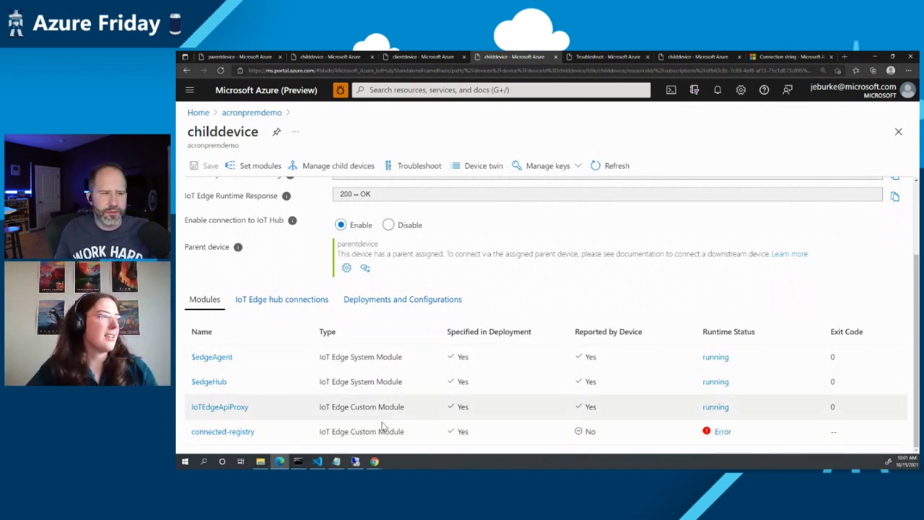
In the childdevice terminal, run sudo iotedge list and highlight the connected-registry row
click(357, 462)
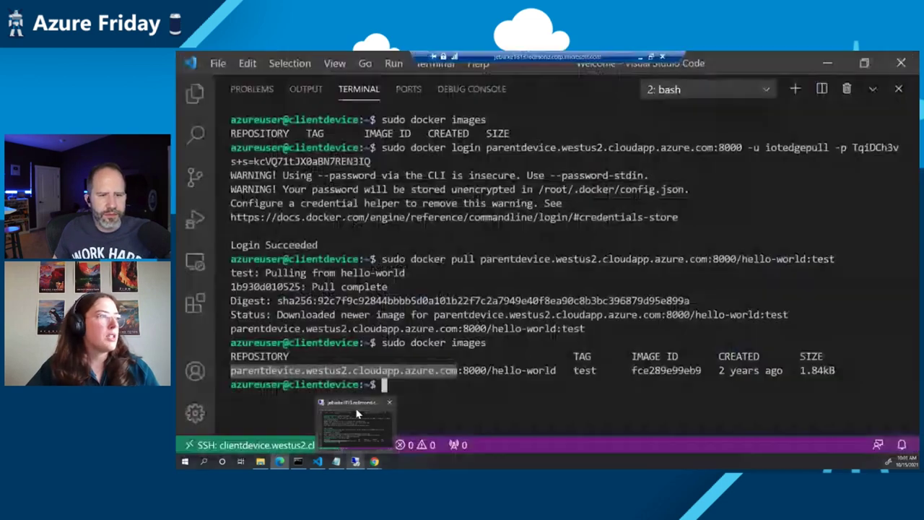
mouse_move(413, 462)
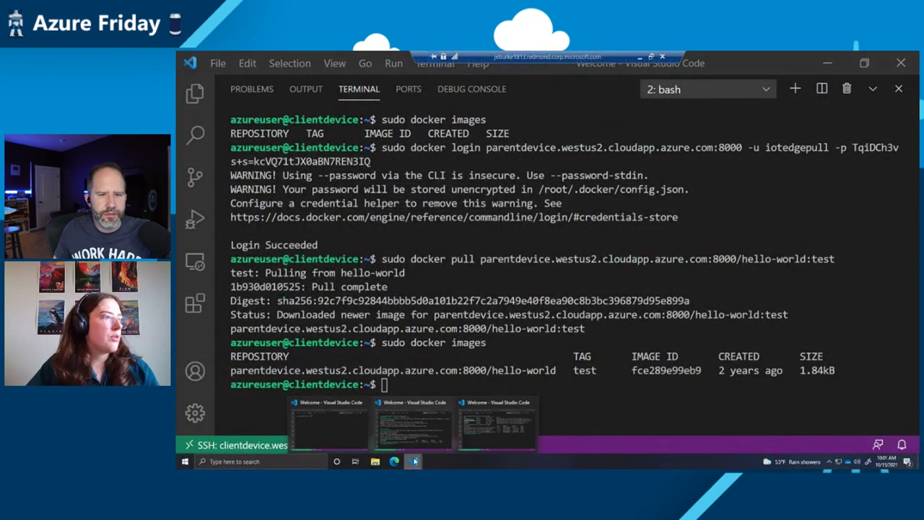
click(332, 423)
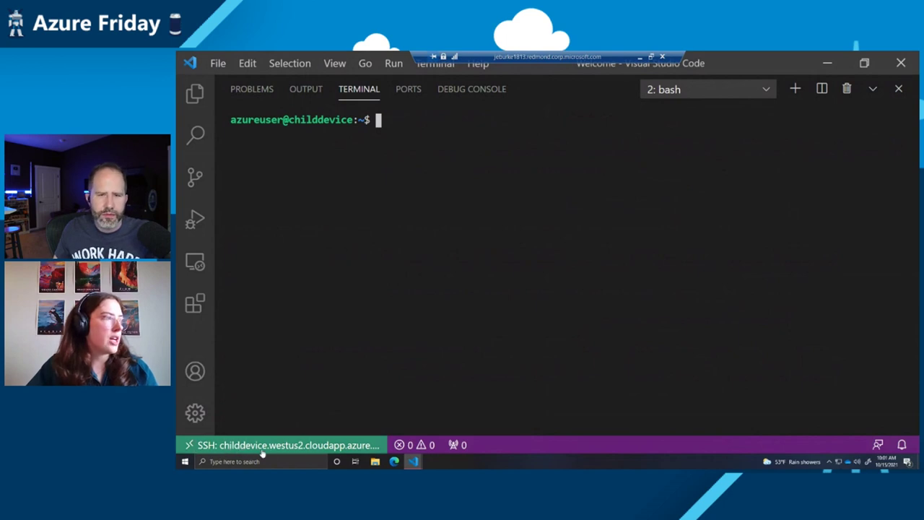
click(311, 448)
click(290, 359)
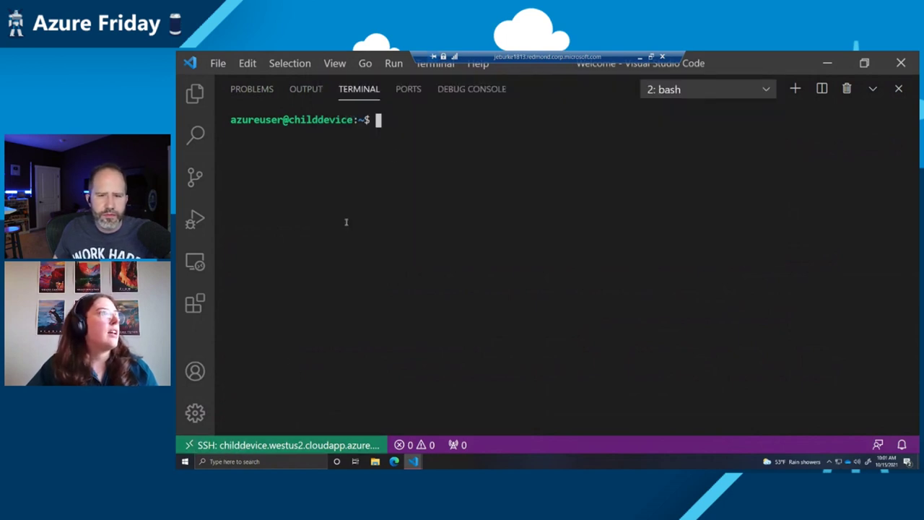
text(sudo iot)
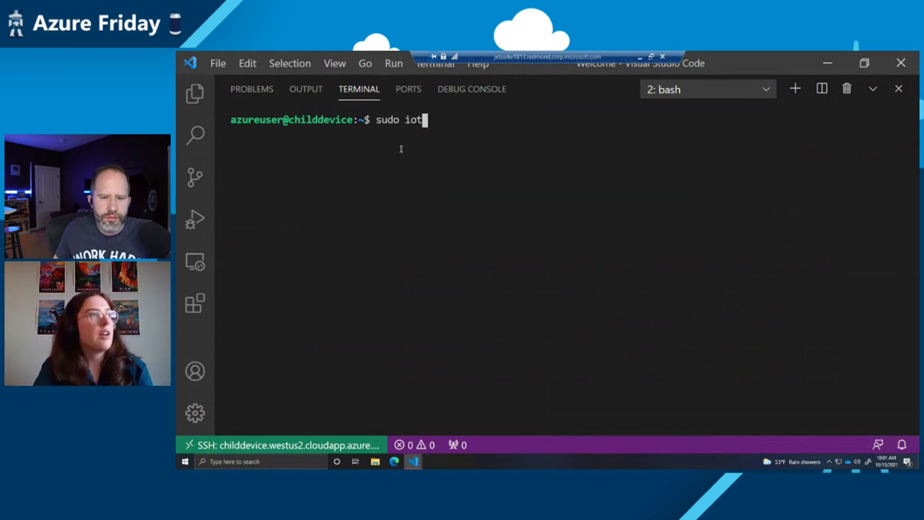
text(edge list)
key(Return)
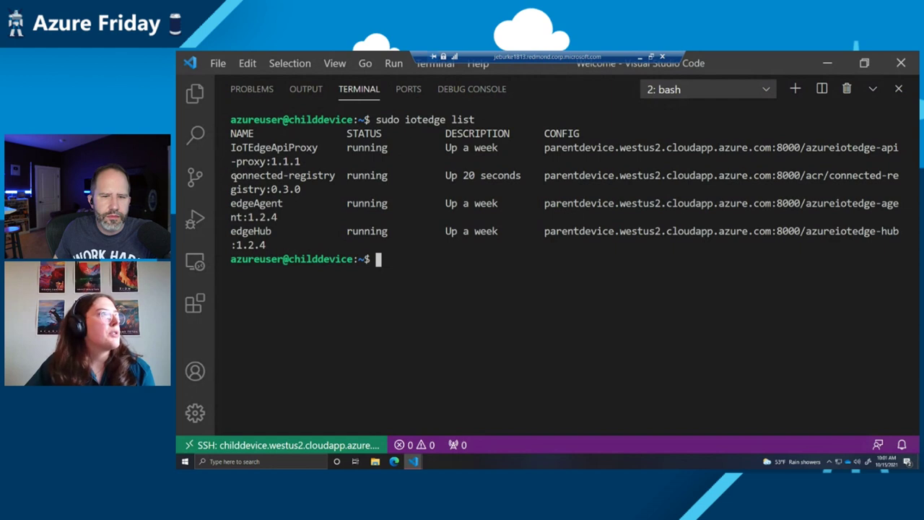
drag(233, 179, 527, 181)
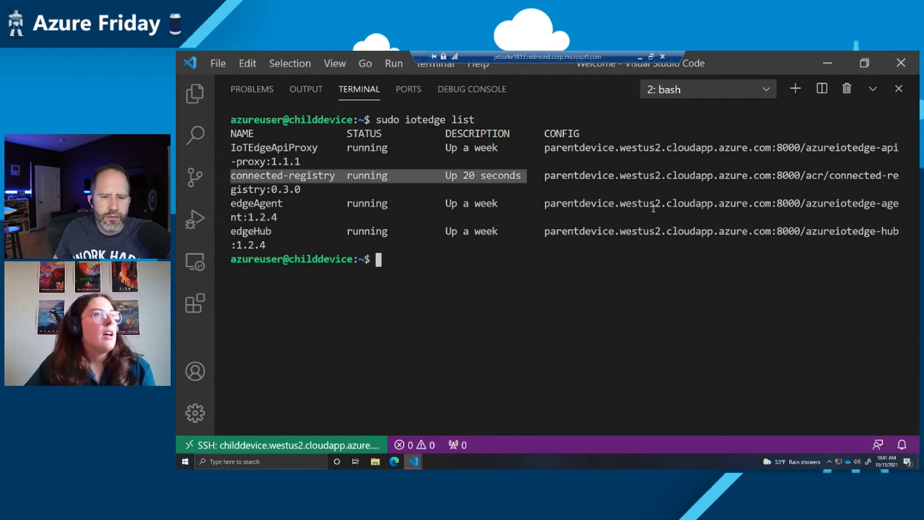
click(489, 252)
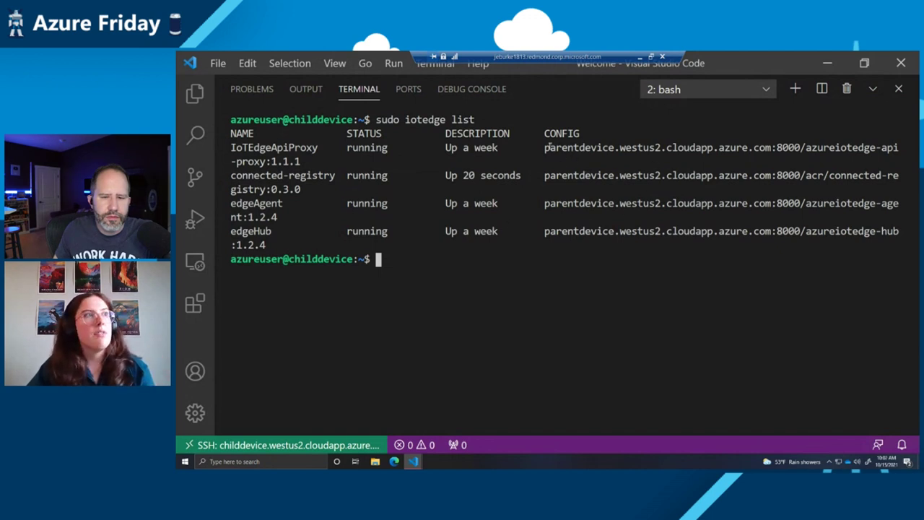
Highlight the full parentdevice hostname in the device's configuration output
drag(549, 148, 751, 147)
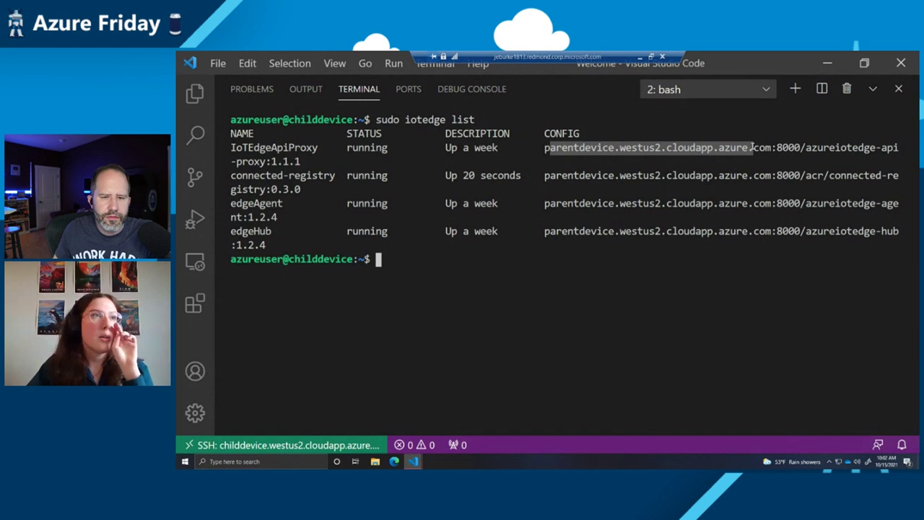
click(560, 151)
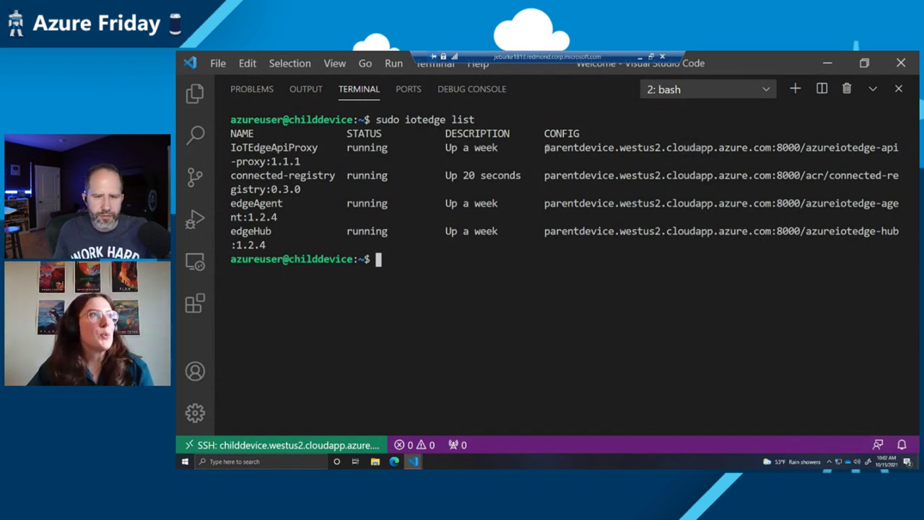
drag(547, 148, 774, 148)
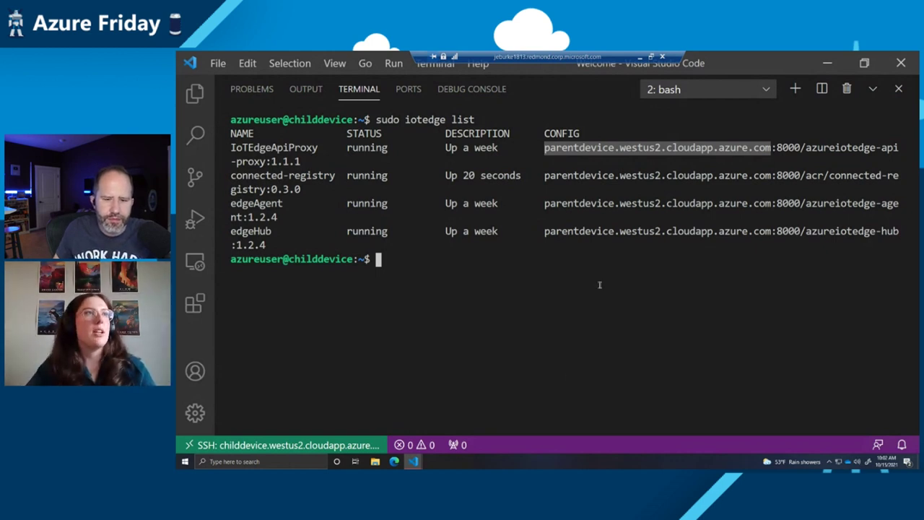
click(563, 151)
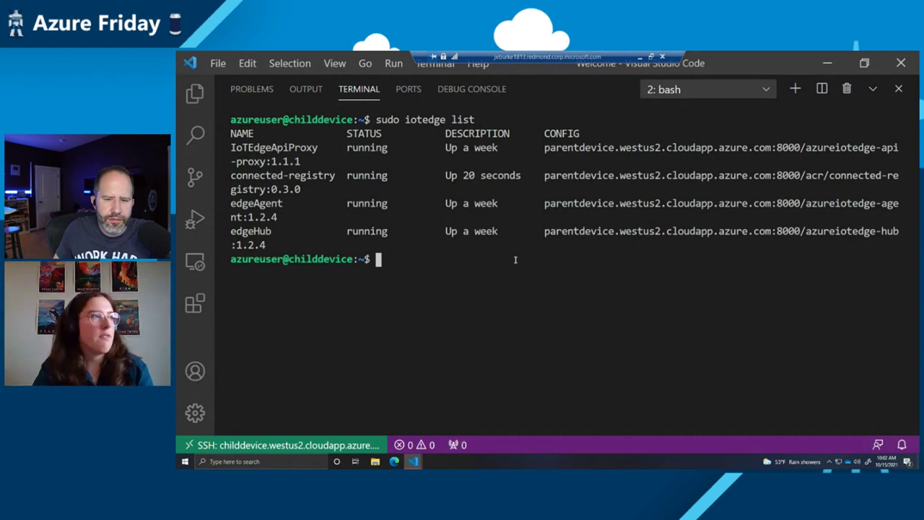
Run sudo docker images and highlight the parentdevice registry in the image list
text(sudo docker images)
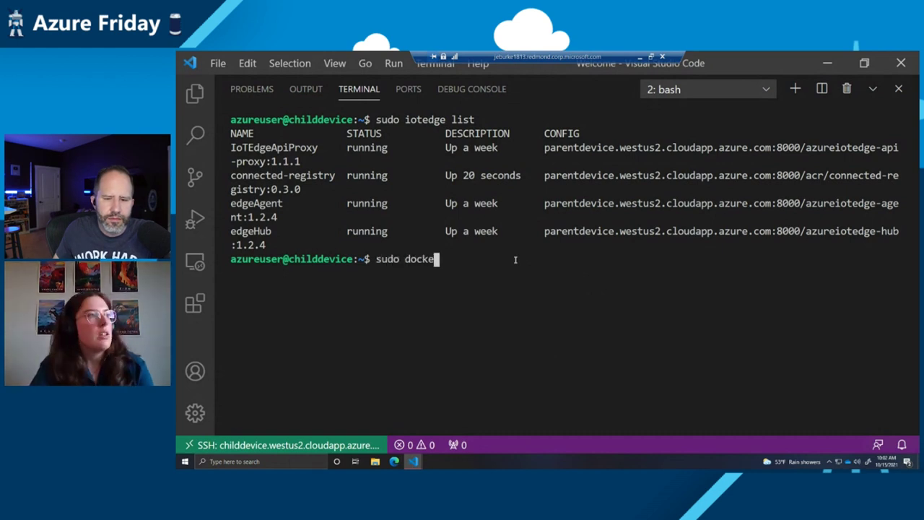
key(Return)
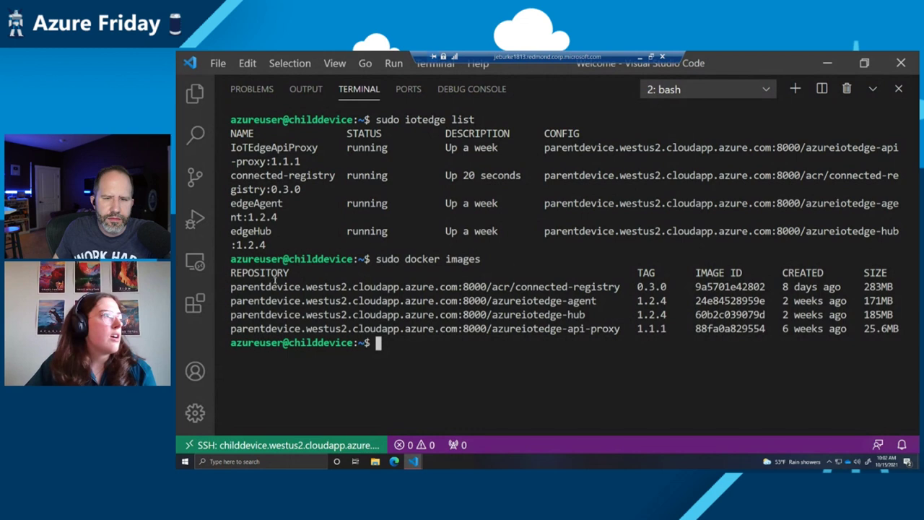
drag(233, 287, 466, 287)
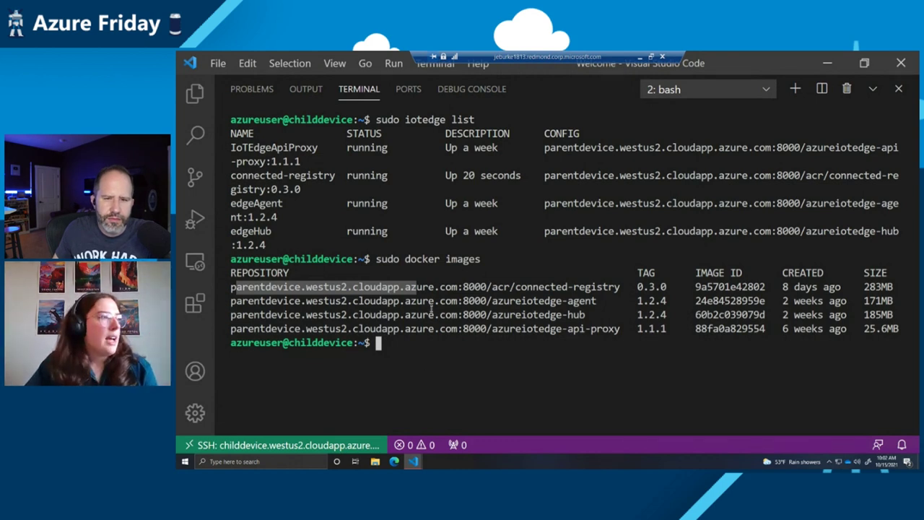
Refresh childdevice and open the connected-registry module's Troubleshoot logs
click(639, 57)
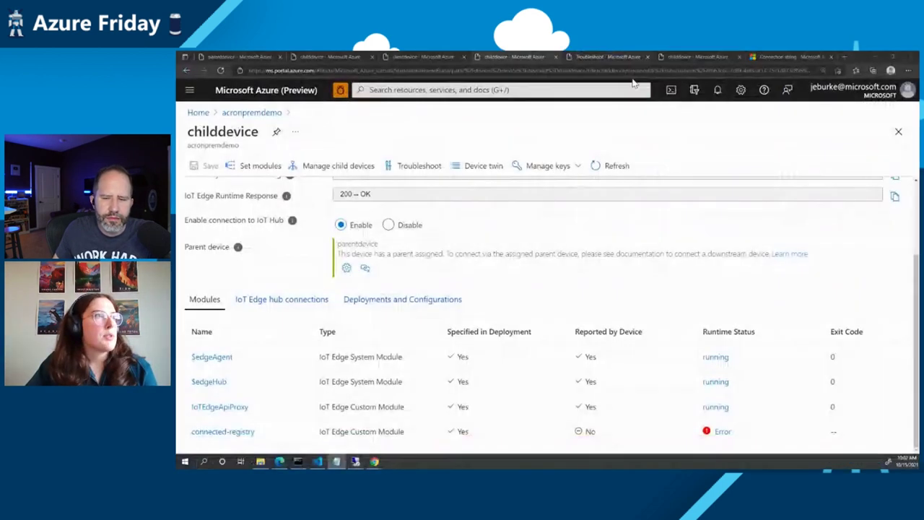
click(627, 168)
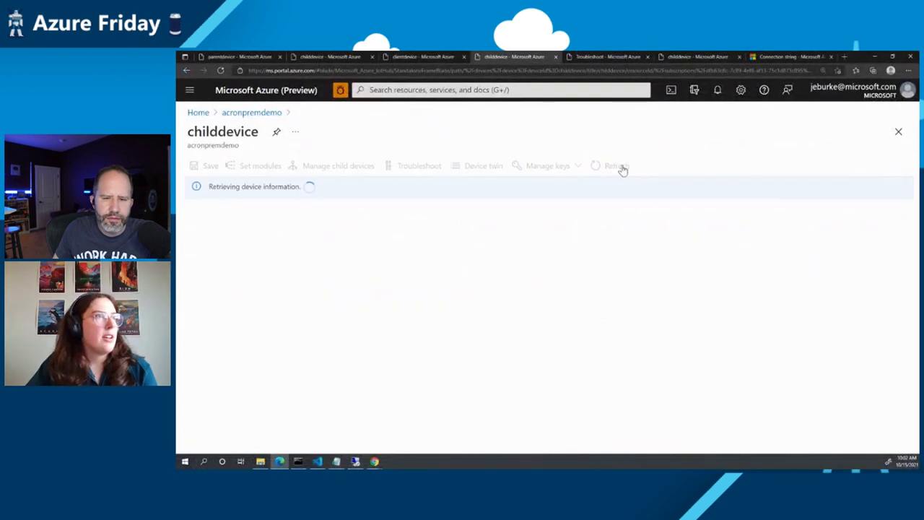
scroll(602, 340, down, 3)
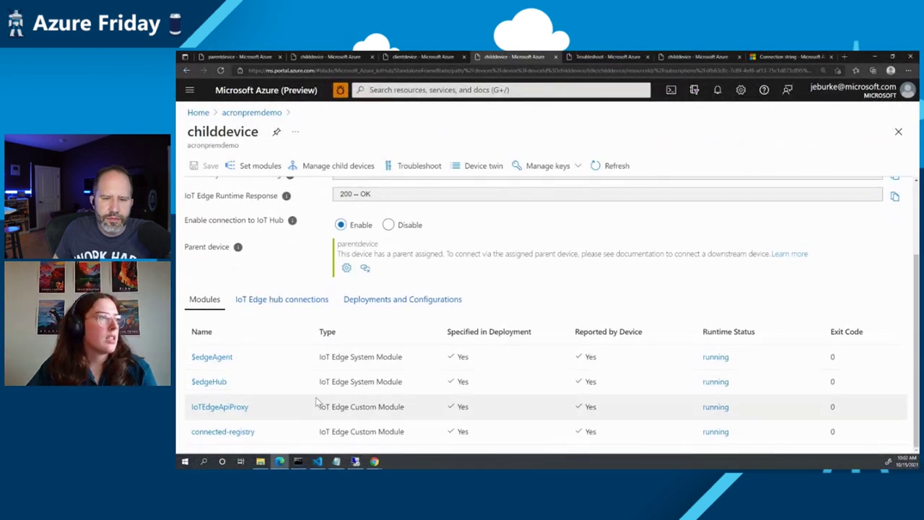
click(209, 433)
click(428, 172)
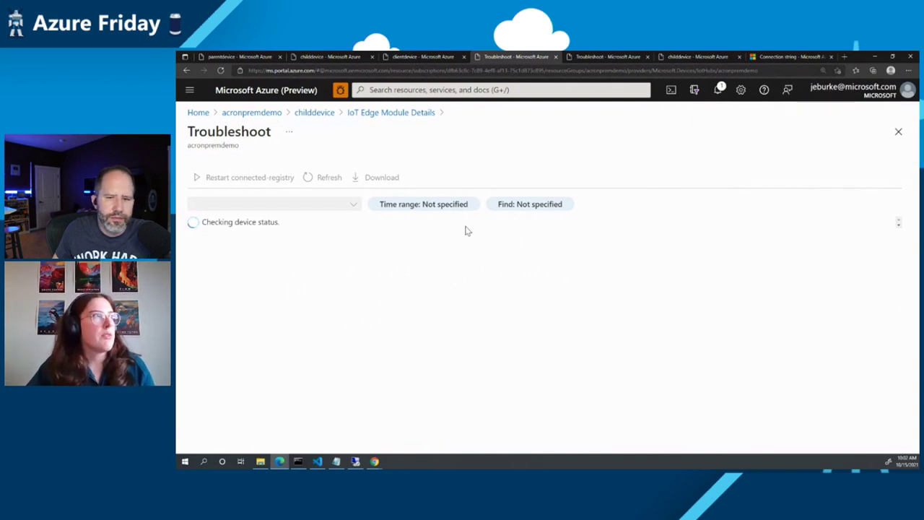
click(221, 71)
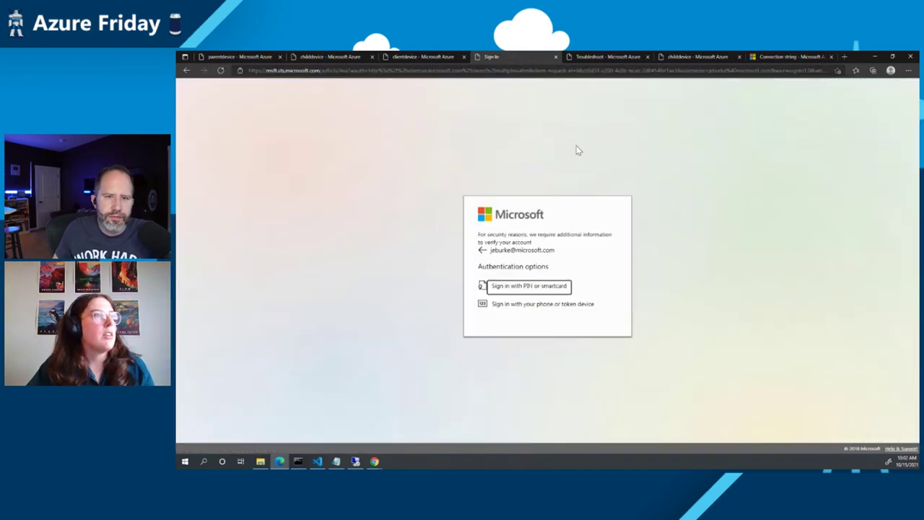
Navigate back to the parentdevice page and verify sign-in with a phone notification
click(609, 58)
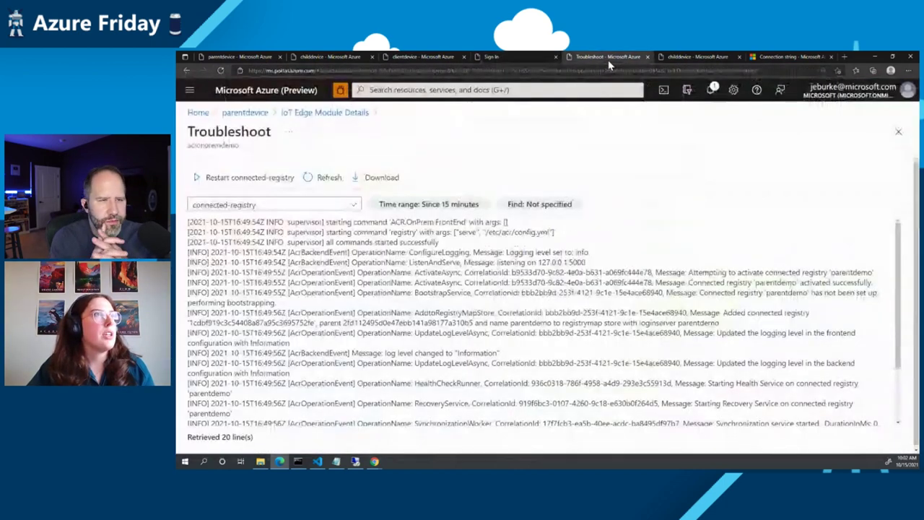
click(341, 114)
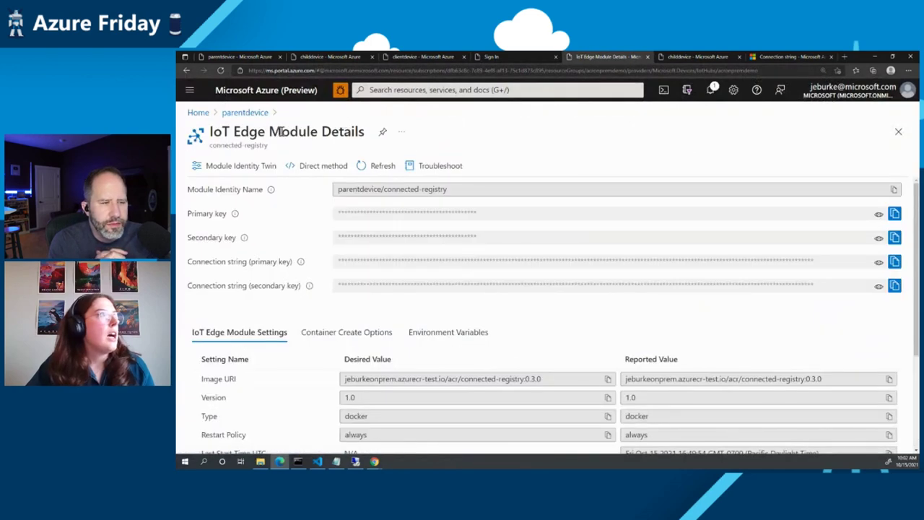
click(246, 115)
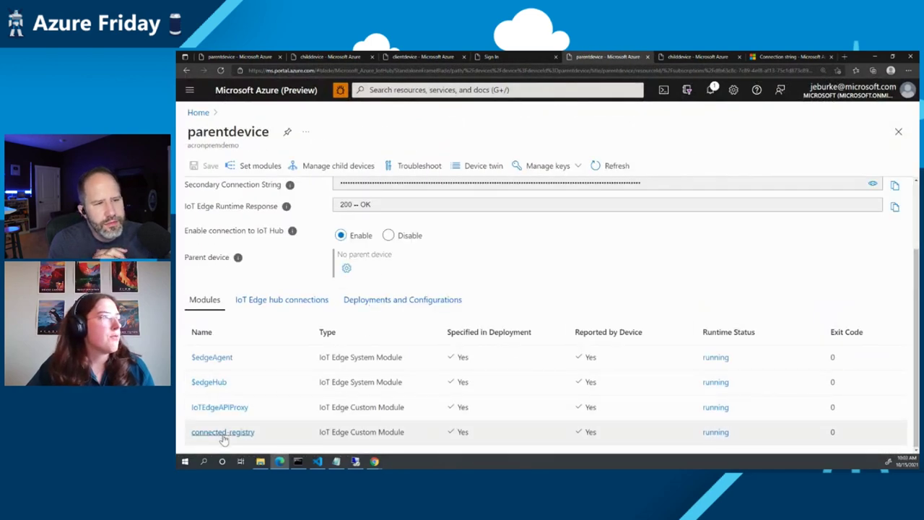
scroll(296, 289, up, 3)
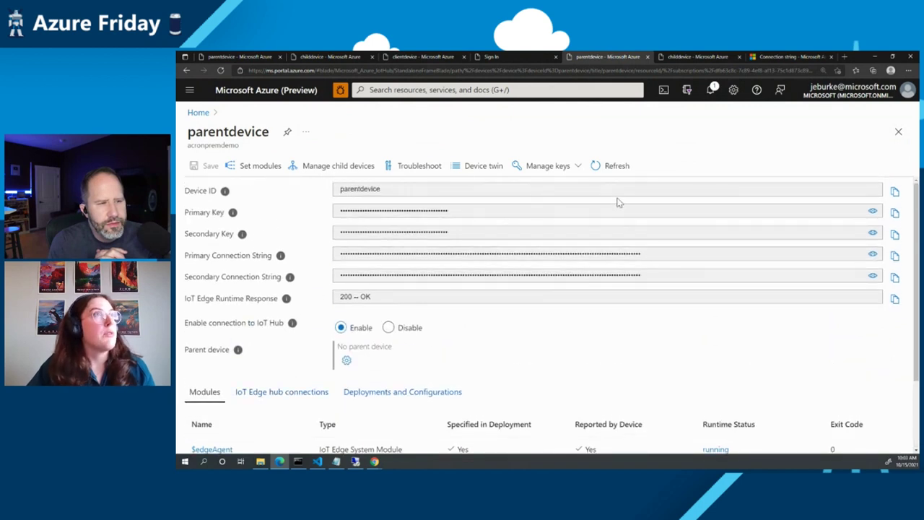
click(494, 57)
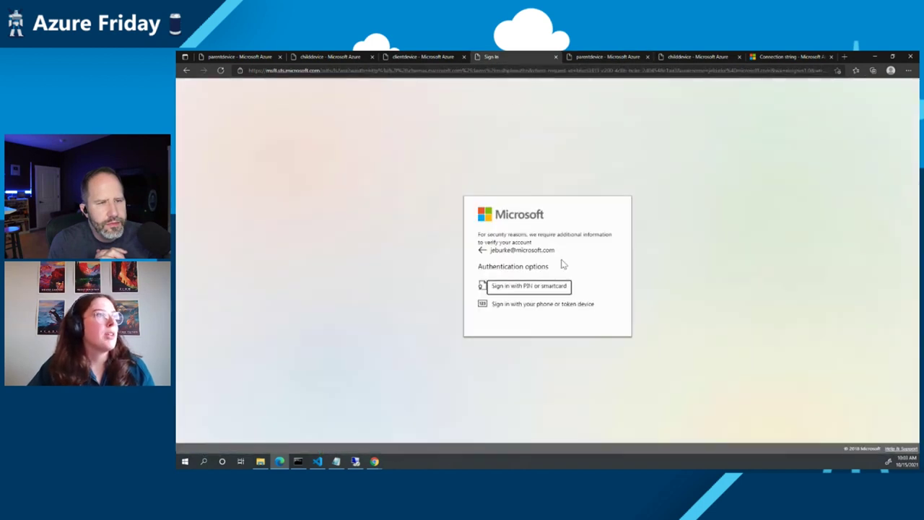
click(531, 304)
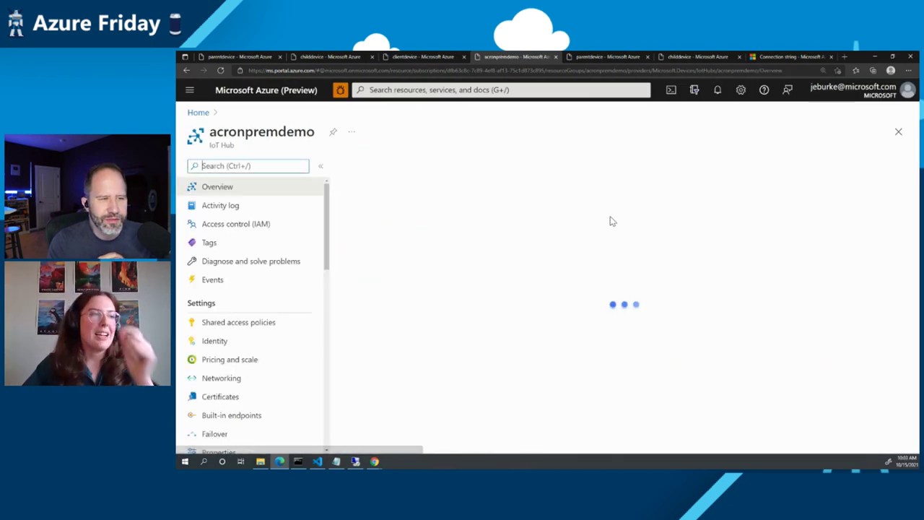
Scroll the acronpremdemo Overview charts and open the hub's IoT Edge device list
scroll(463, 311, down, 3)
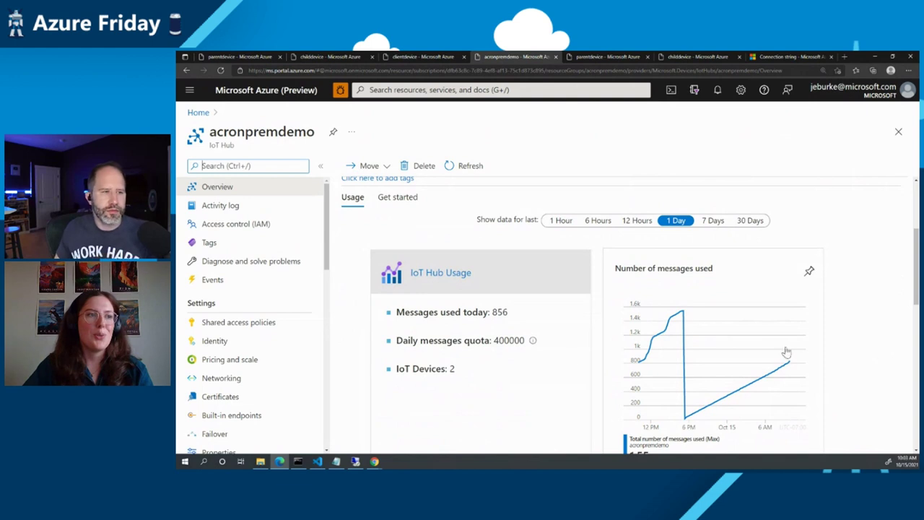
scroll(336, 374, down, 3)
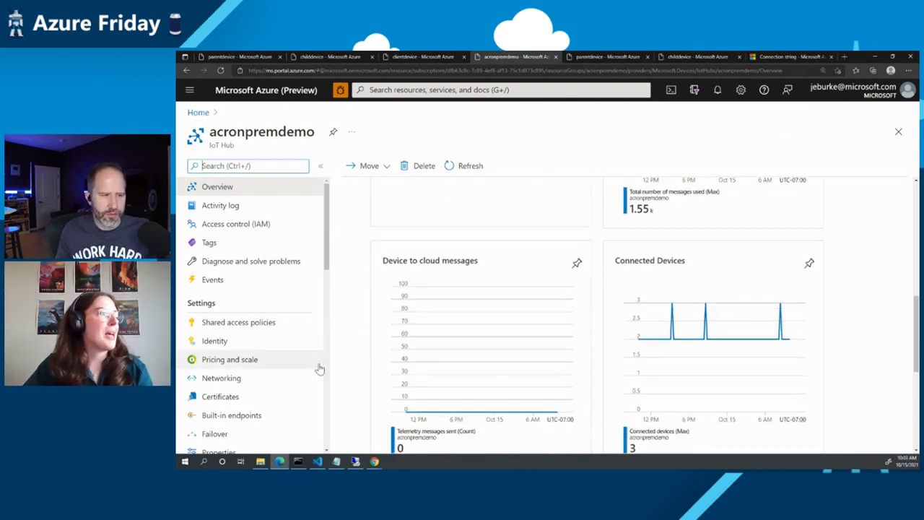
scroll(248, 388, down, 5)
click(216, 285)
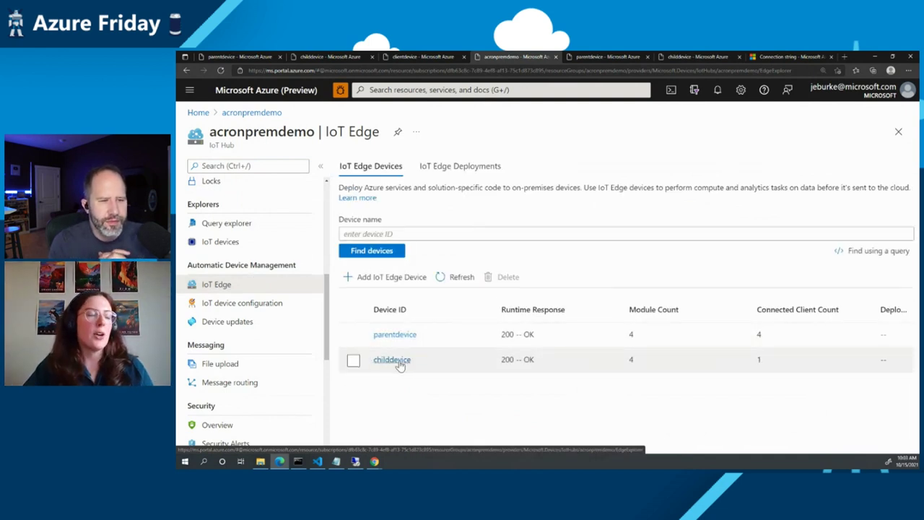
Open childdevice's connected-registry module and view its Troubleshoot logs
click(398, 363)
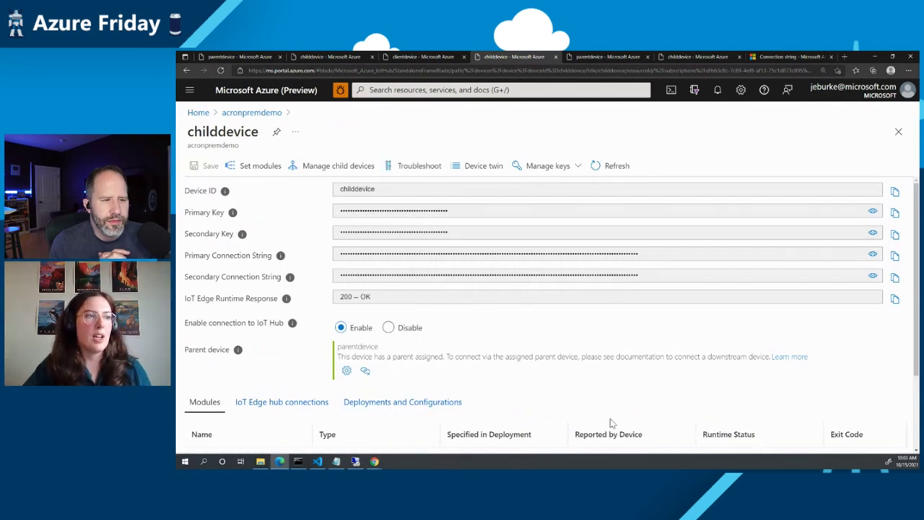
scroll(611, 423, down, 3)
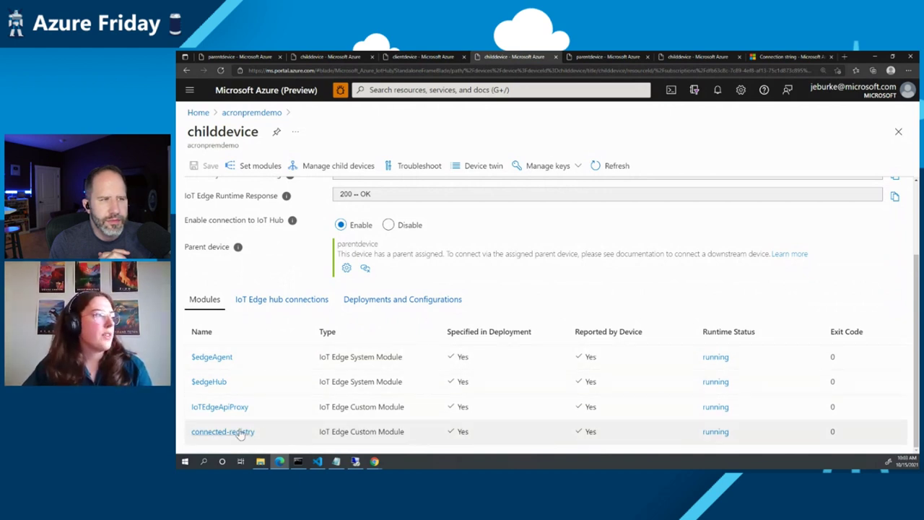
click(241, 432)
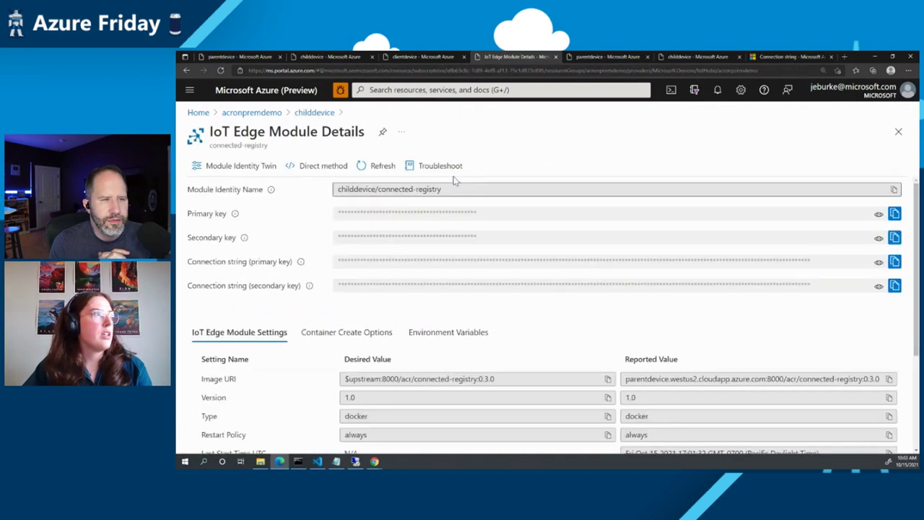
click(437, 165)
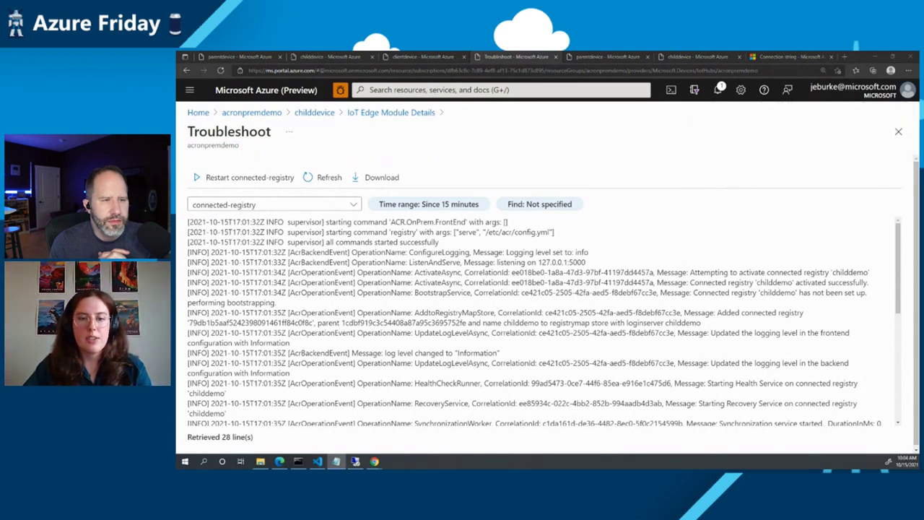
Bring the clientdevice VS Code terminal window to the front
click(355, 462)
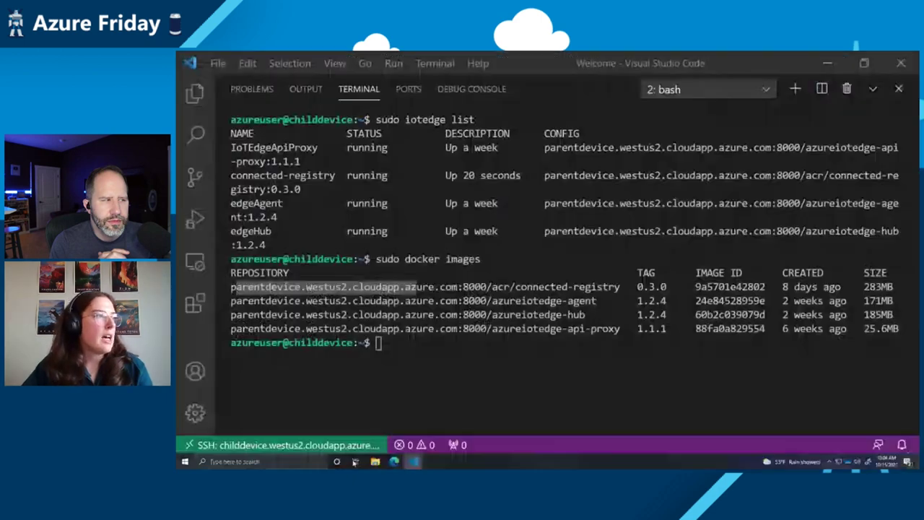
click(412, 462)
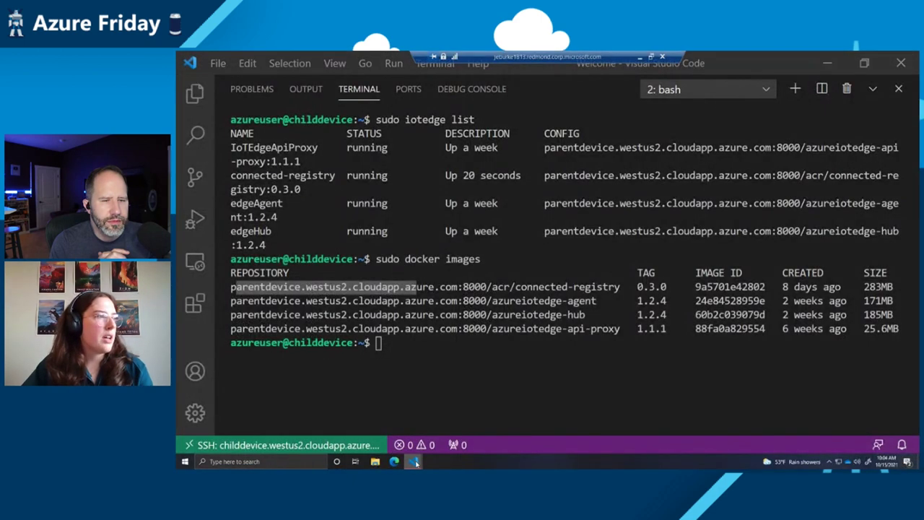
click(416, 433)
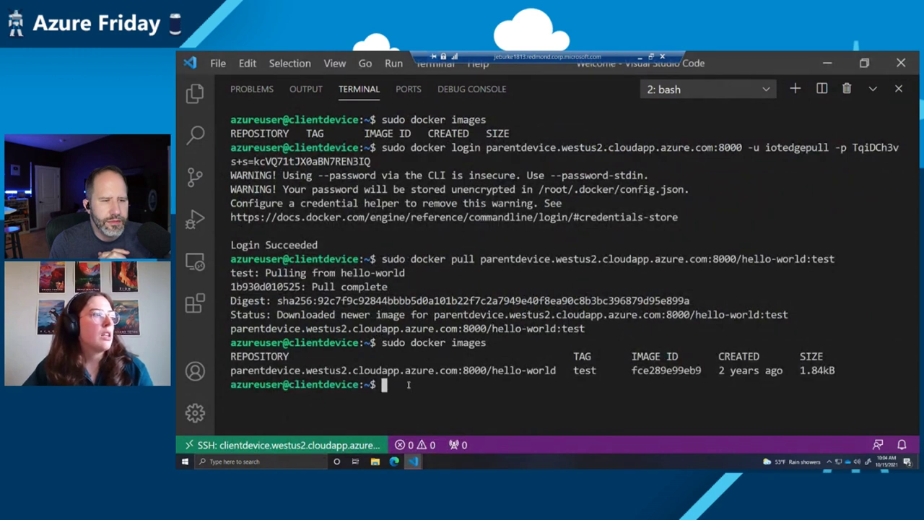
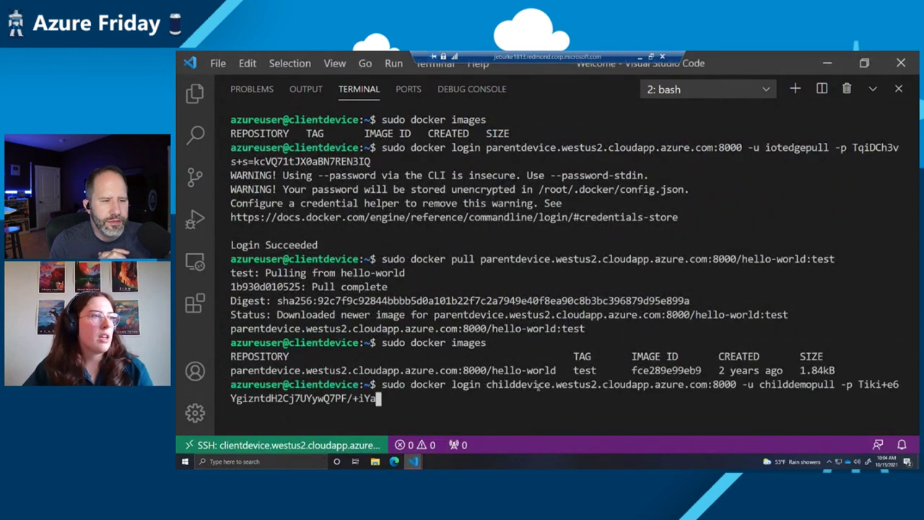
Log in with docker to the childdevice:8000 registry
drag(487, 385, 722, 385)
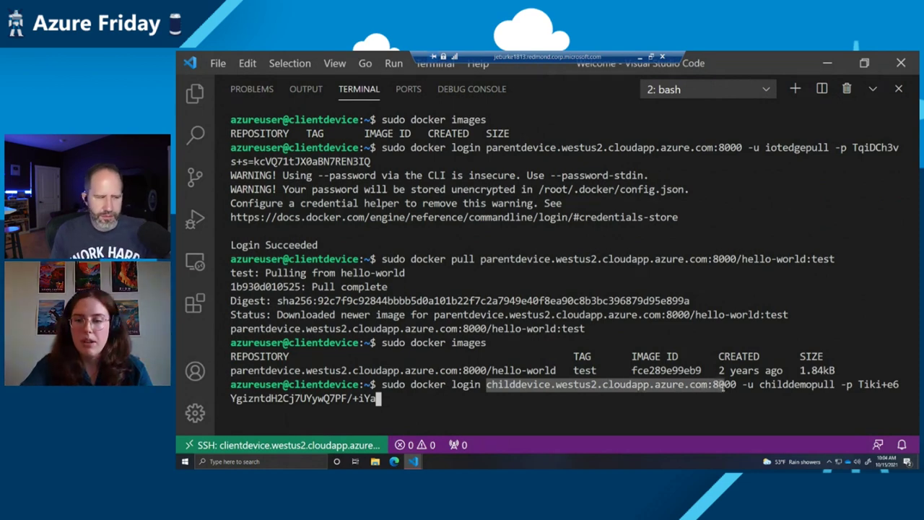
click(722, 386)
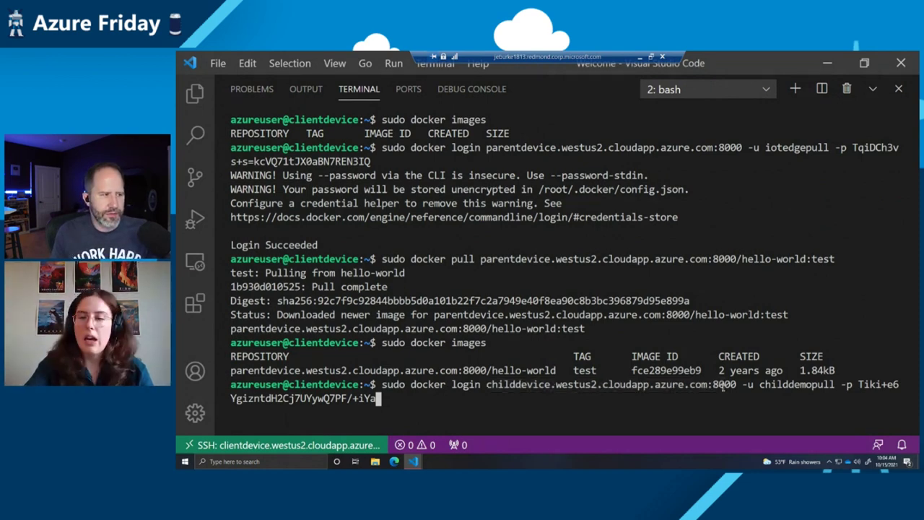
key(Return)
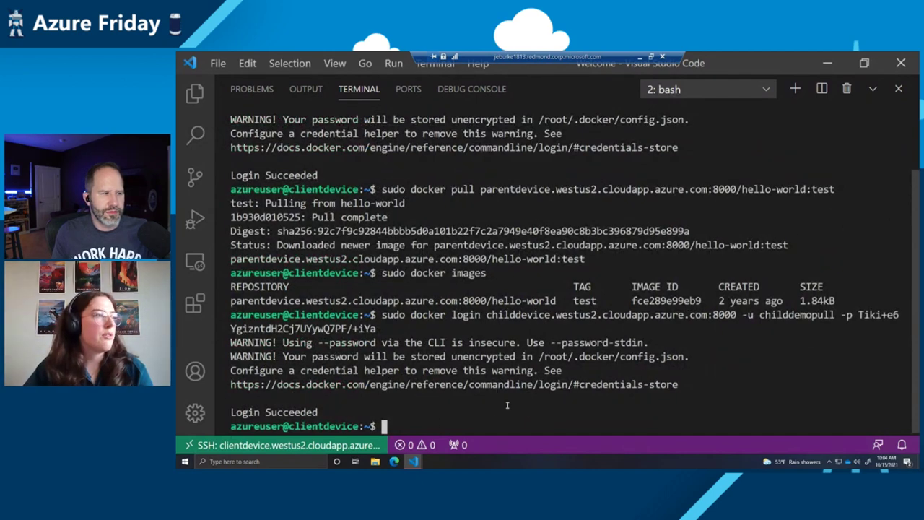
Pull hello-world:test via childdevice:8000, list images beside the parentdevice copy, then return to the portal
text(sudo docker pull childdevice.westus2.cloudapp.azure.com:8000/hello-world:test)
key(Return)
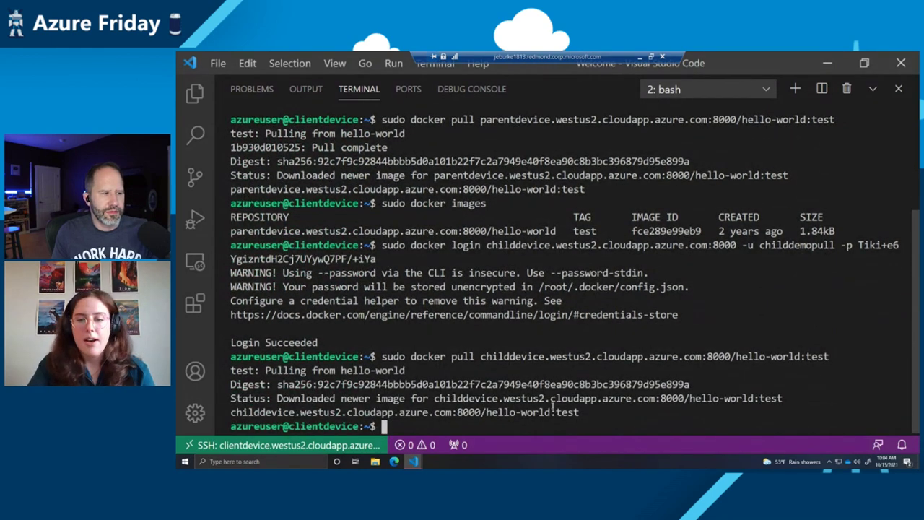
text(sudo docker )
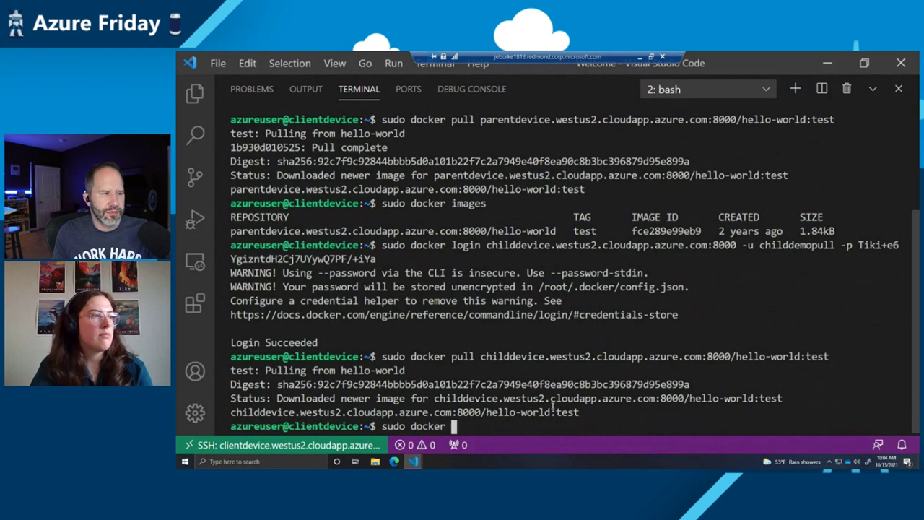
text(images)
key(Return)
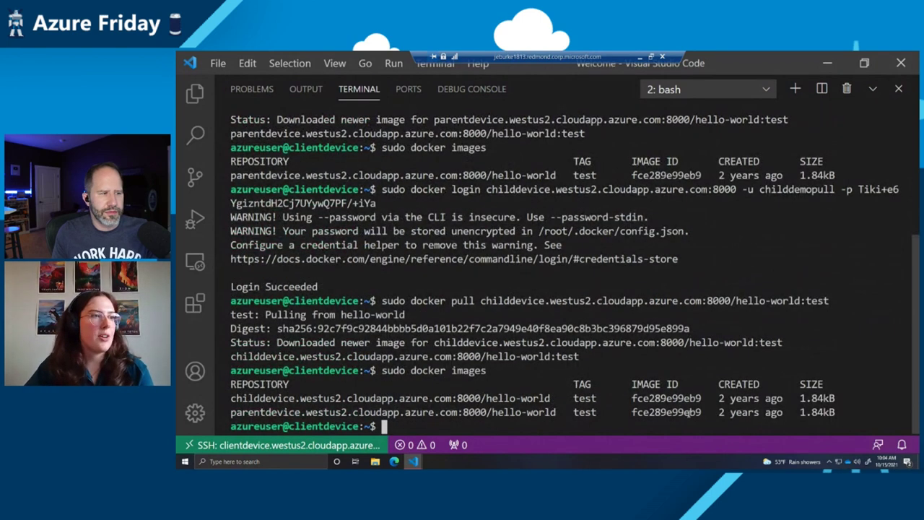
triple_click(690, 412)
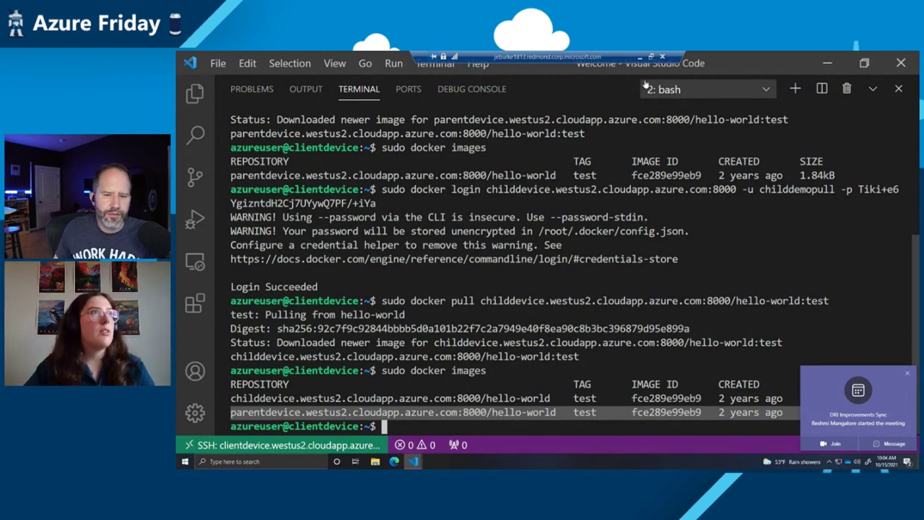
click(640, 57)
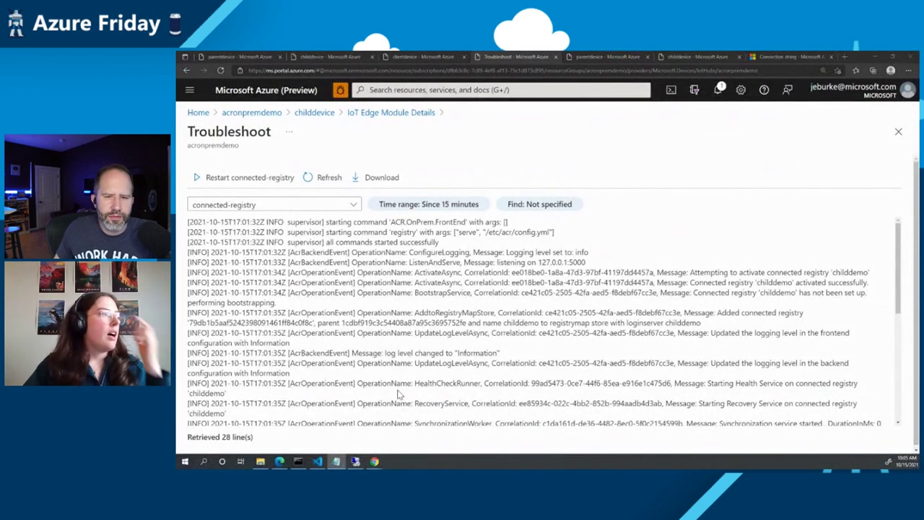
From the parentdevice VM's Networking outbound port rules, start adding an outbound security rule
click(234, 60)
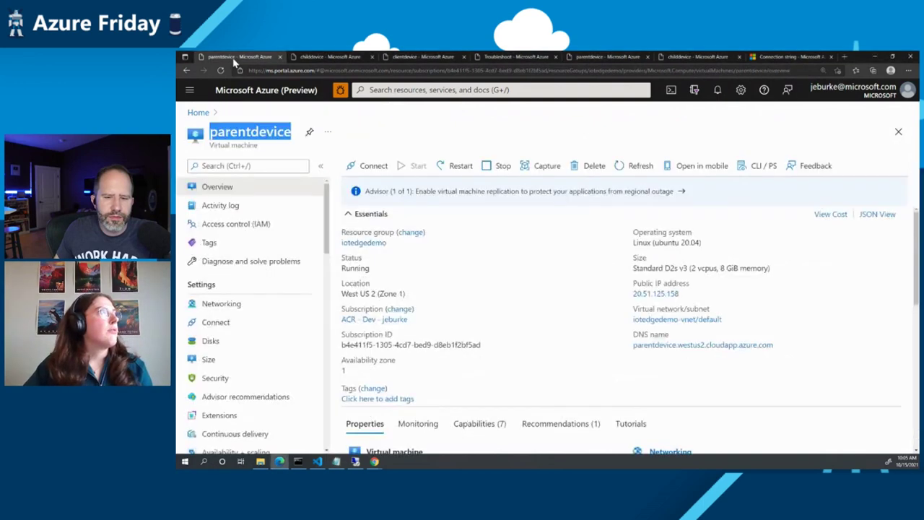
click(239, 305)
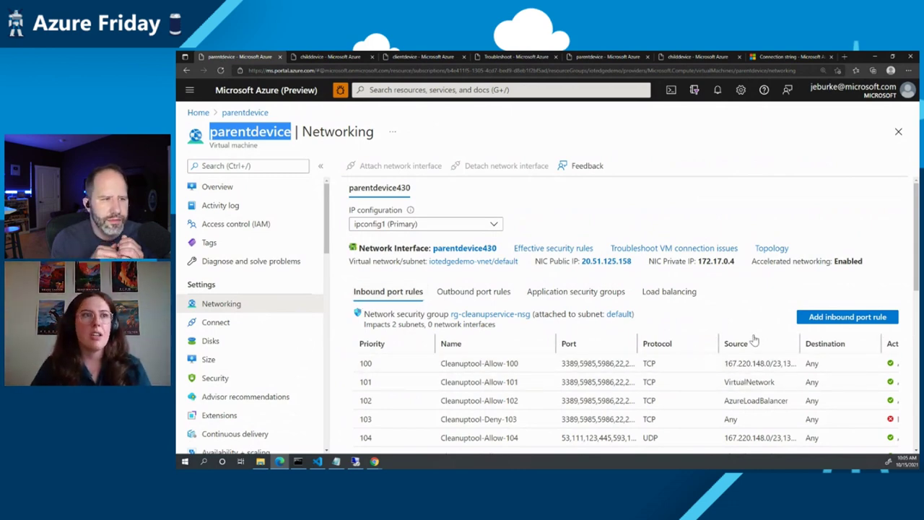
click(473, 292)
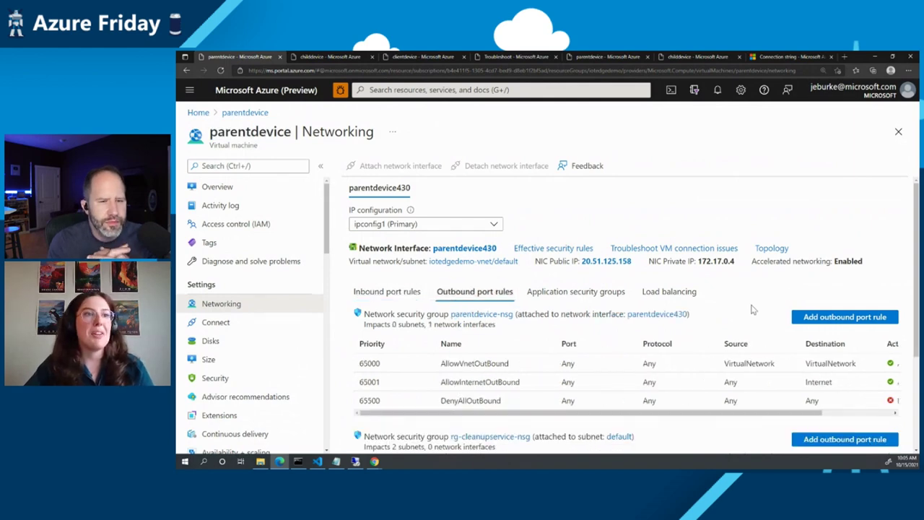
click(844, 320)
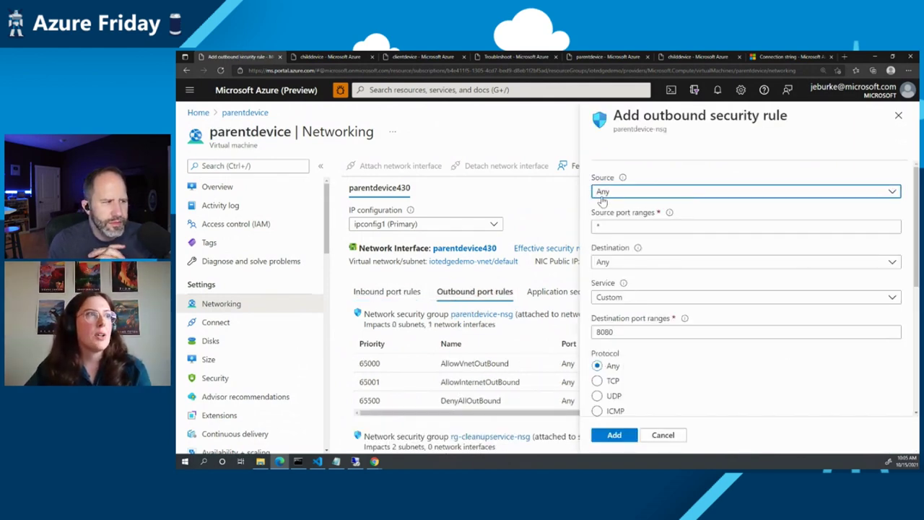
Add outbound rule DenyInternet denying port 443 to the Internet service tag
click(625, 265)
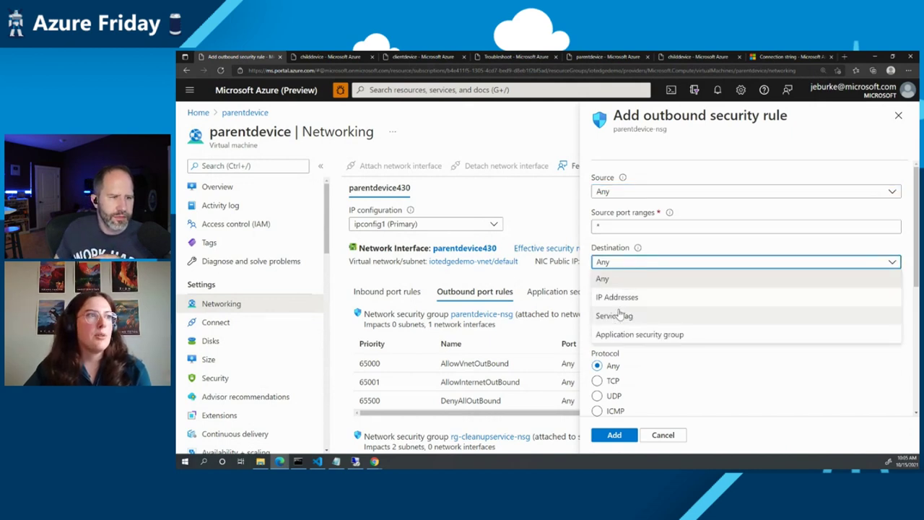
click(620, 316)
drag(625, 367, 715, 381)
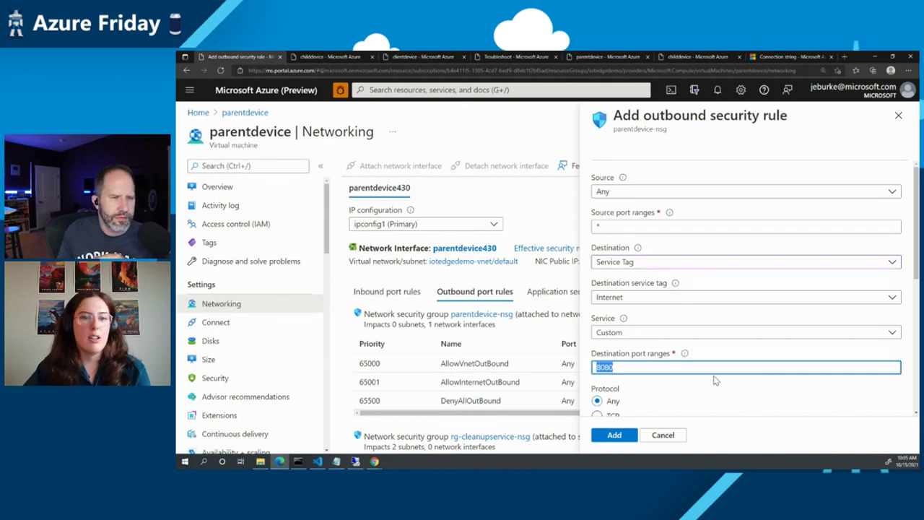
text(443)
scroll(679, 374, down, 2)
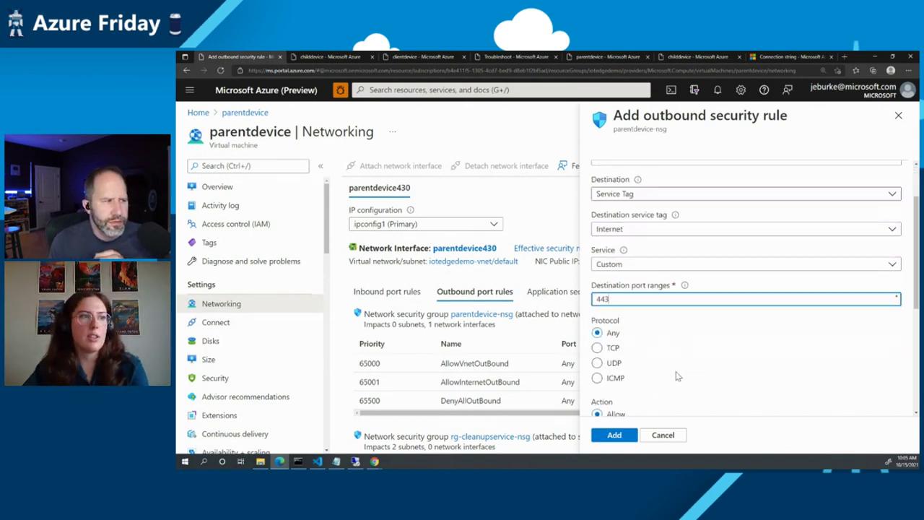
scroll(678, 376, down, 1)
click(600, 390)
scroll(687, 353, down, 3)
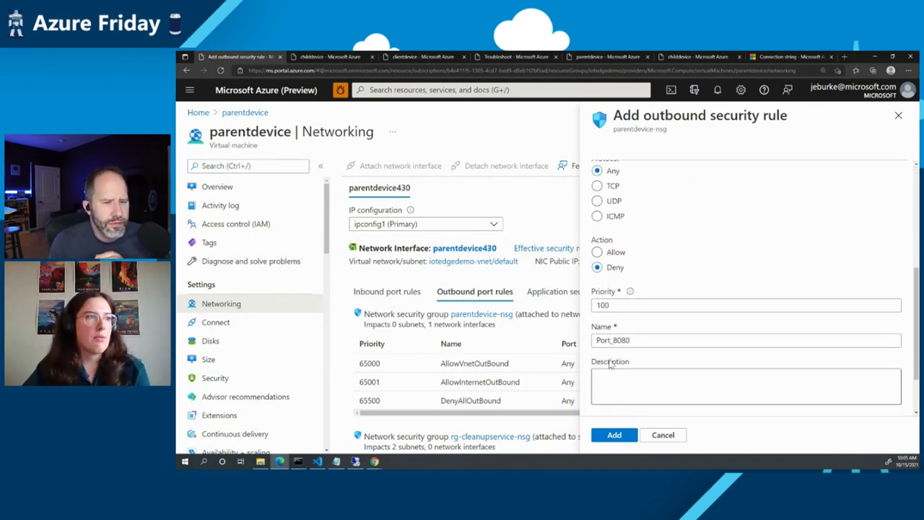
click(607, 341)
double_click(607, 341)
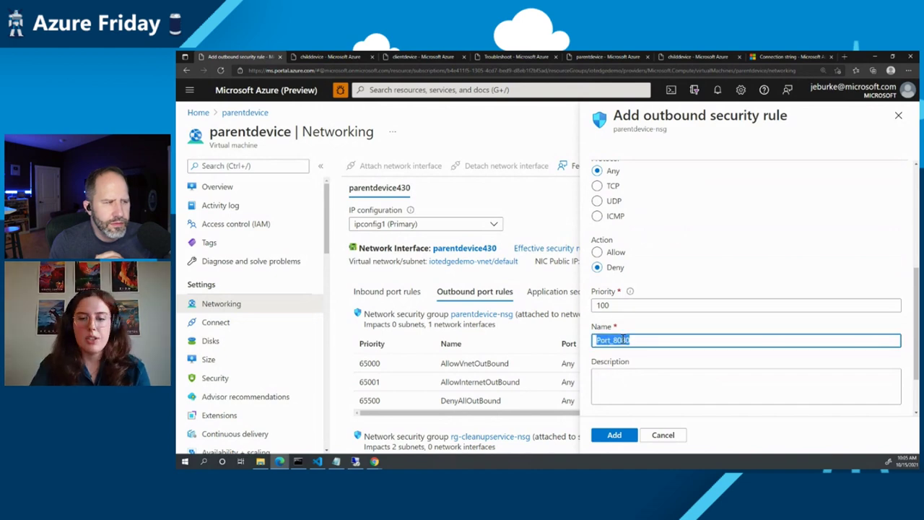
text(D)
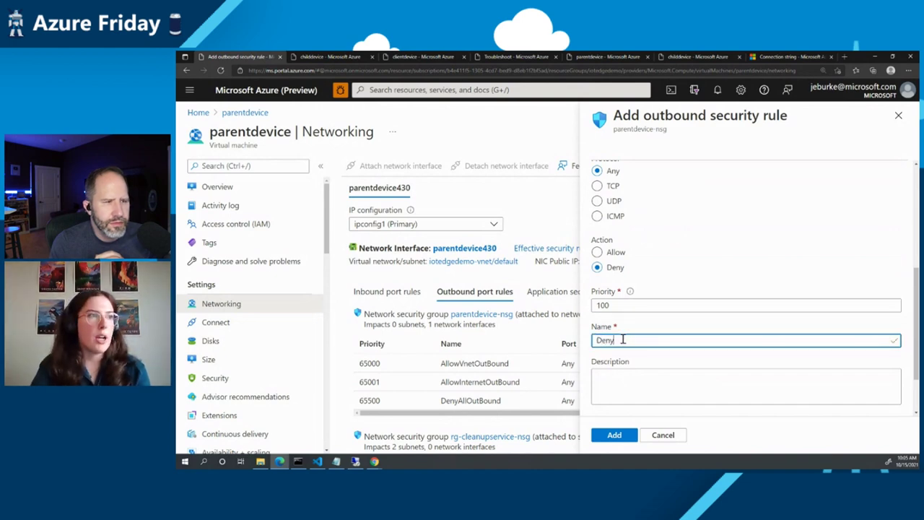
text(enyIn)
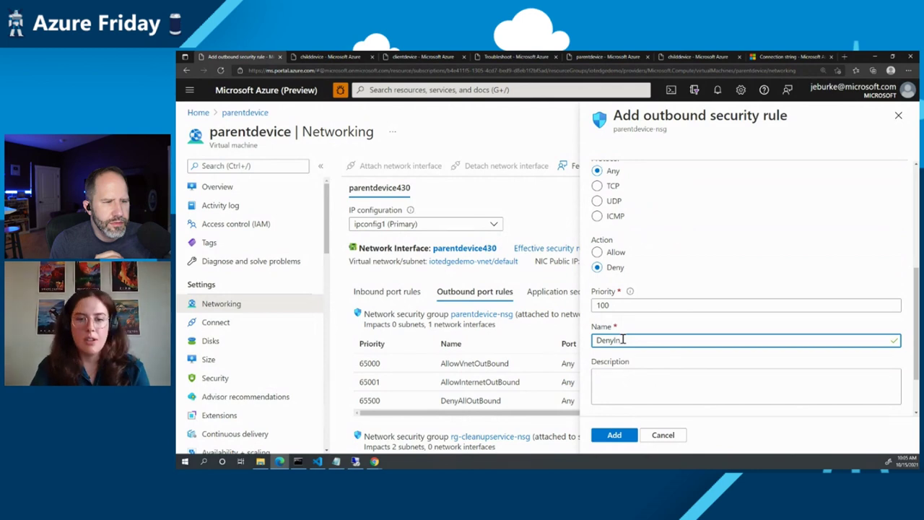
text(ternet)
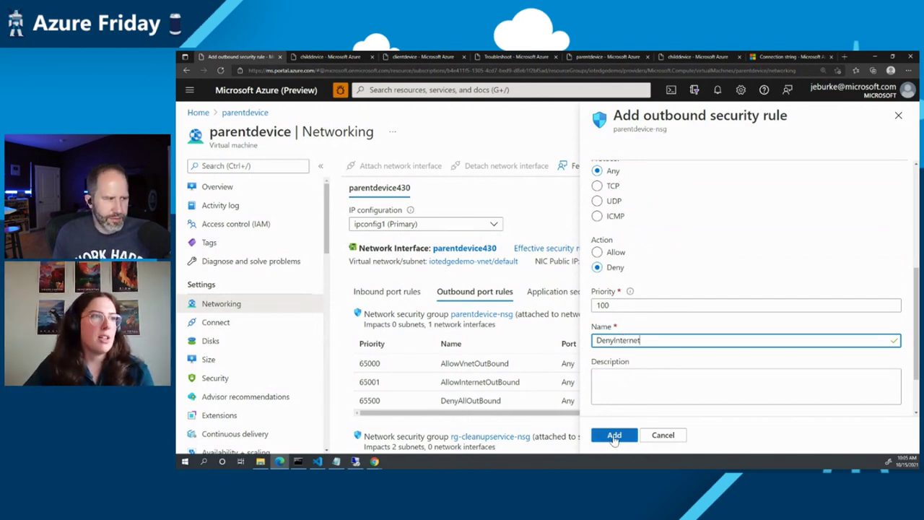
click(614, 435)
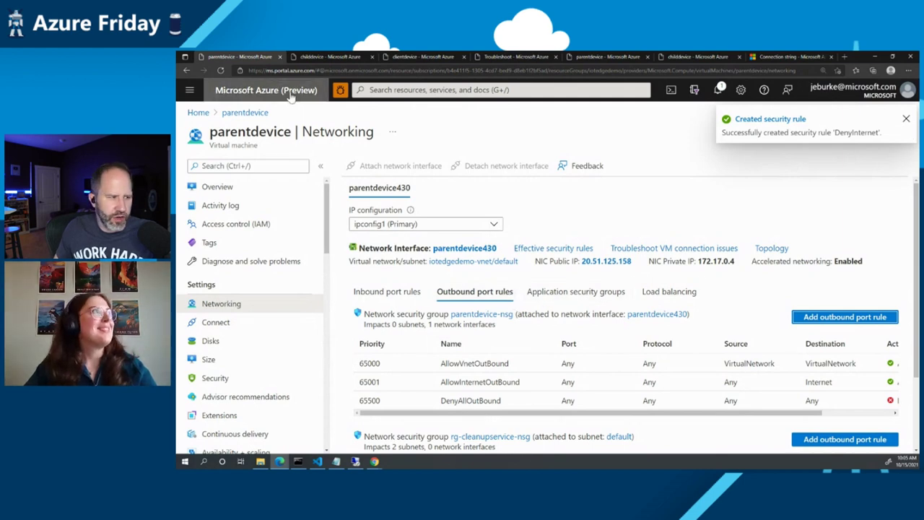
Confirm DenyInternet in the refreshed outbound rules and return to the client terminal
click(214, 70)
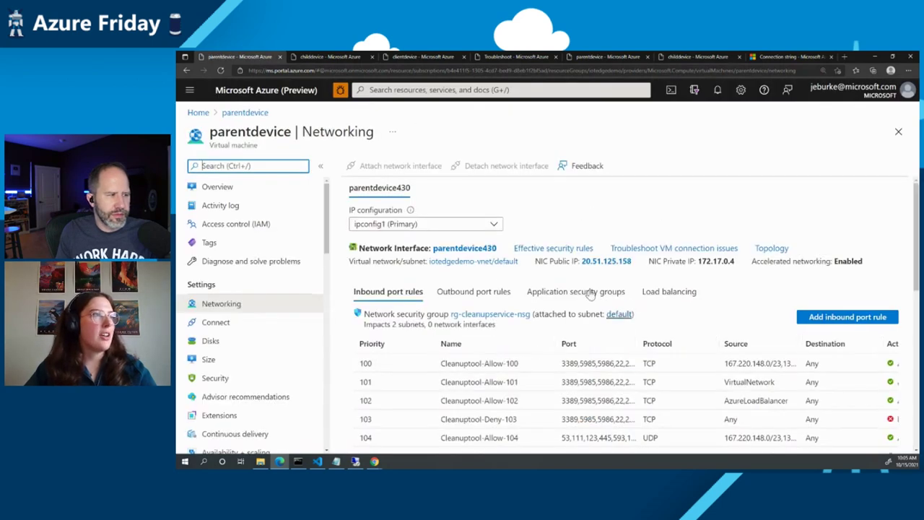
click(487, 293)
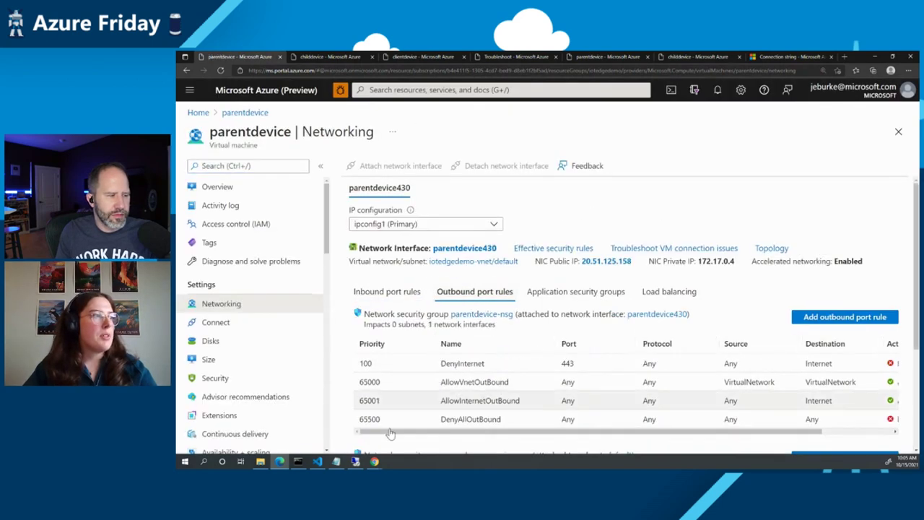
click(356, 462)
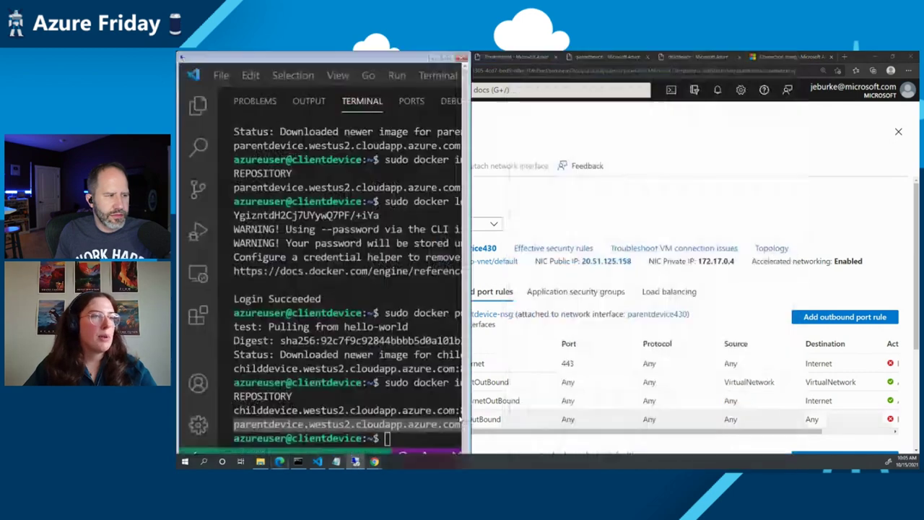
click(446, 414)
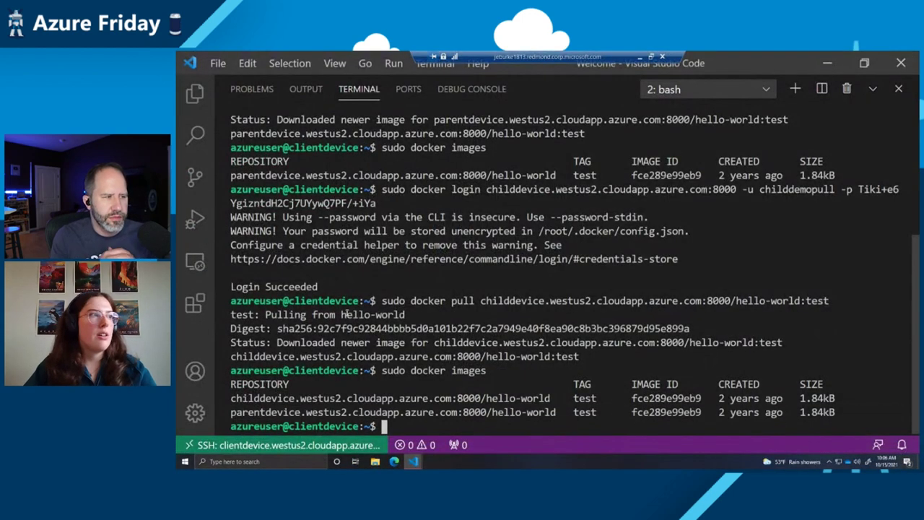
Rerun the hello-world:test pulls from childdevice and parentdevice, both reporting up to date
key(Up)
key(Up)
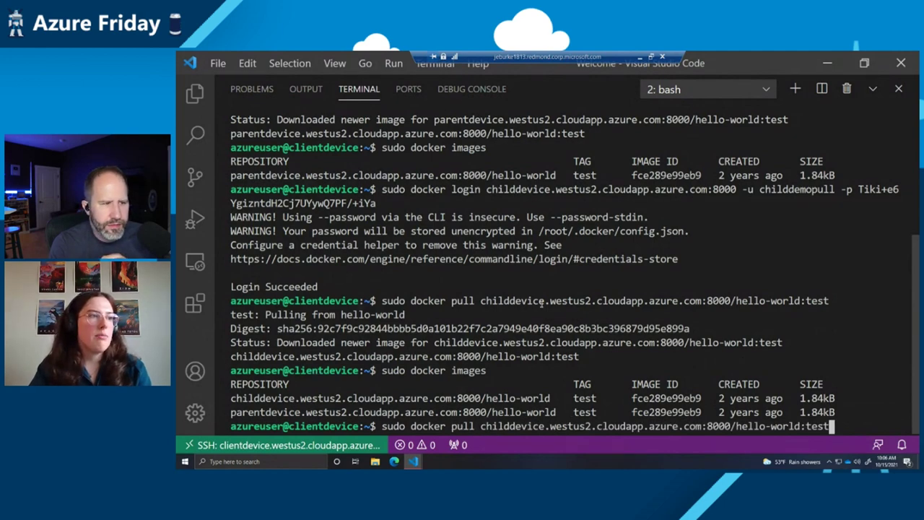
key(Return)
key(Up)
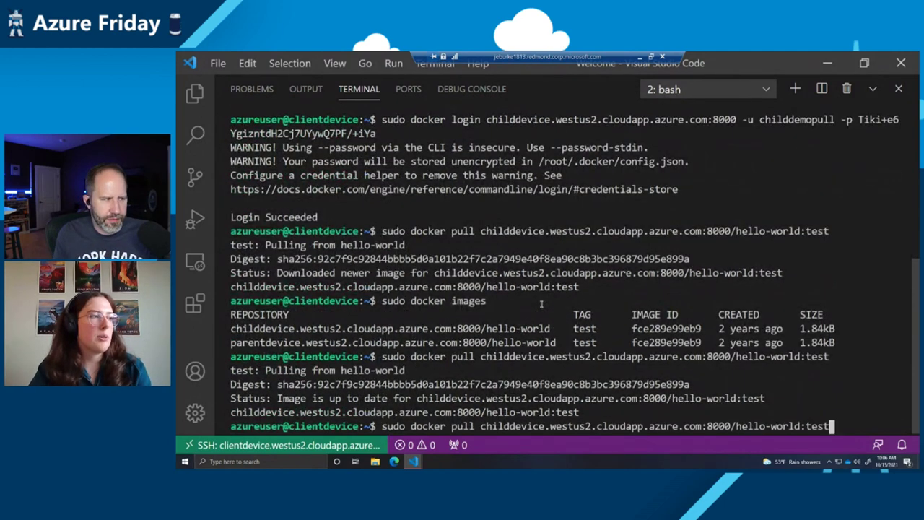
key(Up)
key(Down)
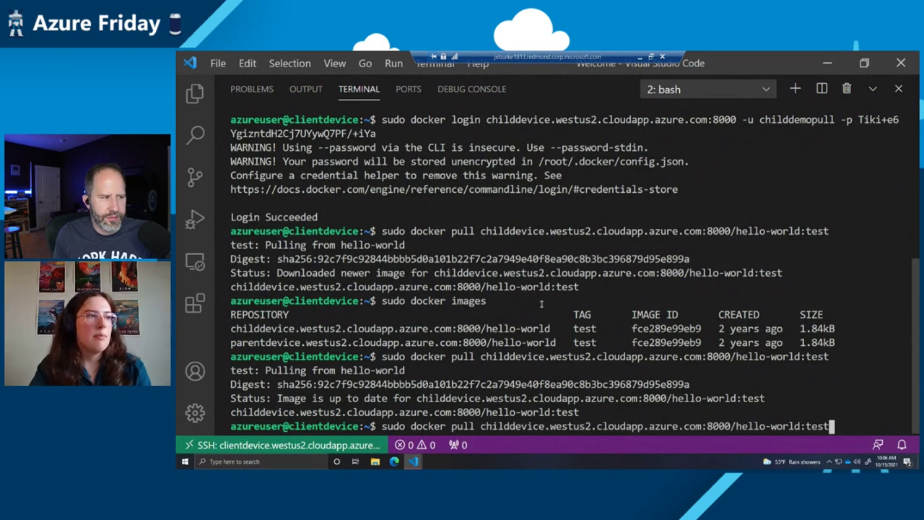
key(Up)
key(Up)
key(Up)
key(Up)
key(Up)
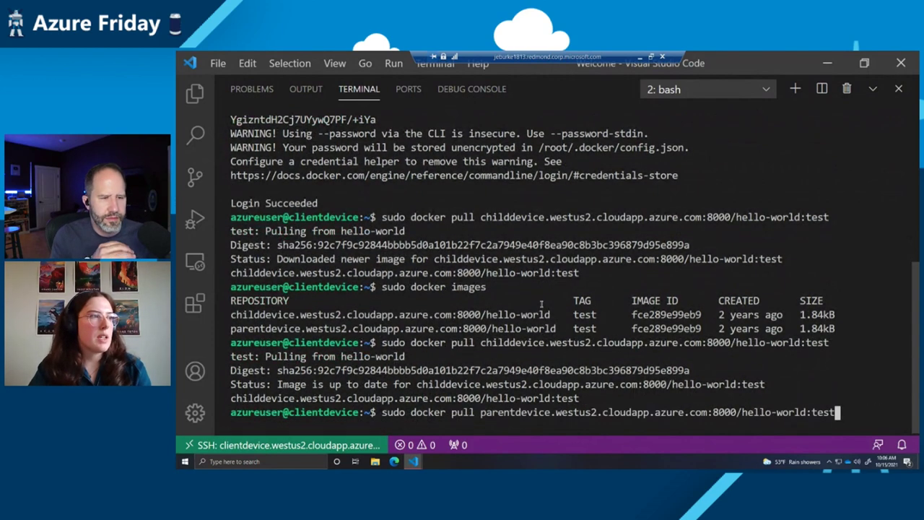
key(Return)
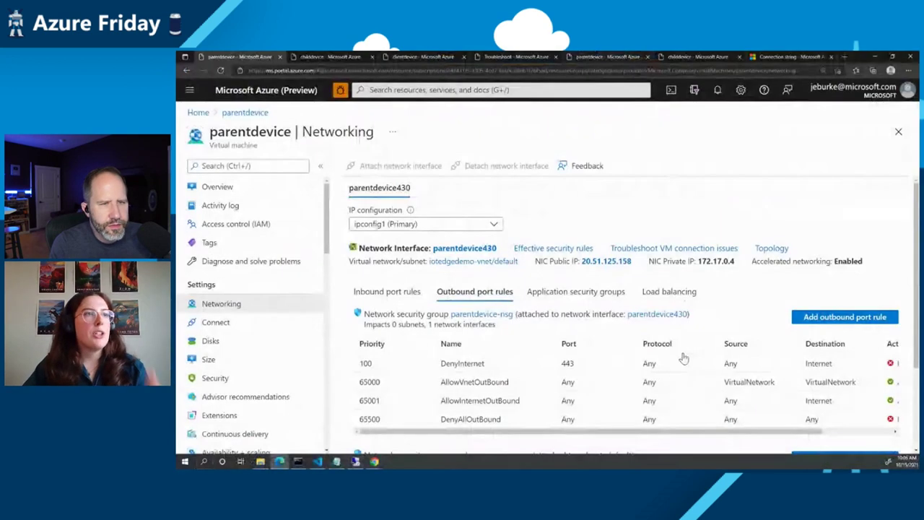
In Command Prompt, run the pasted docker tag command to tag hello-world as hello-world:cloud for the cloud registry
click(640, 57)
click(298, 462)
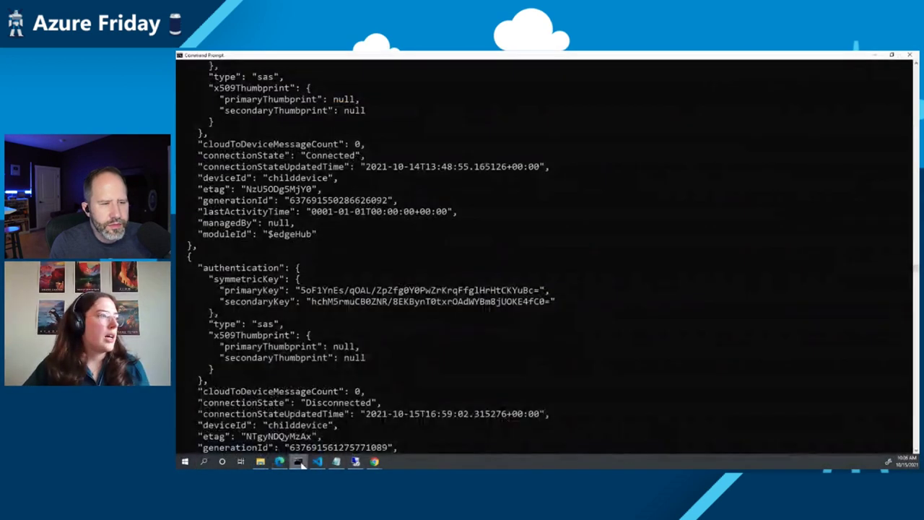
scroll(568, 355, down, 8)
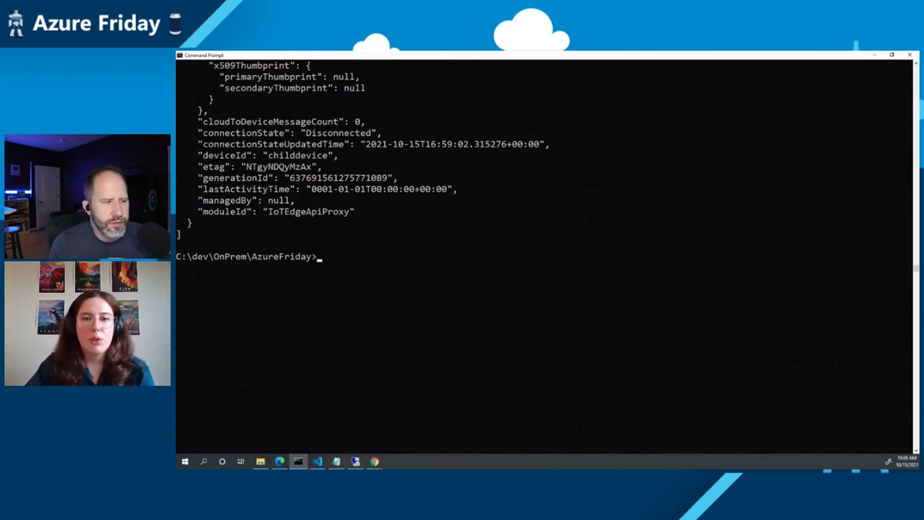
key(alt+Tab)
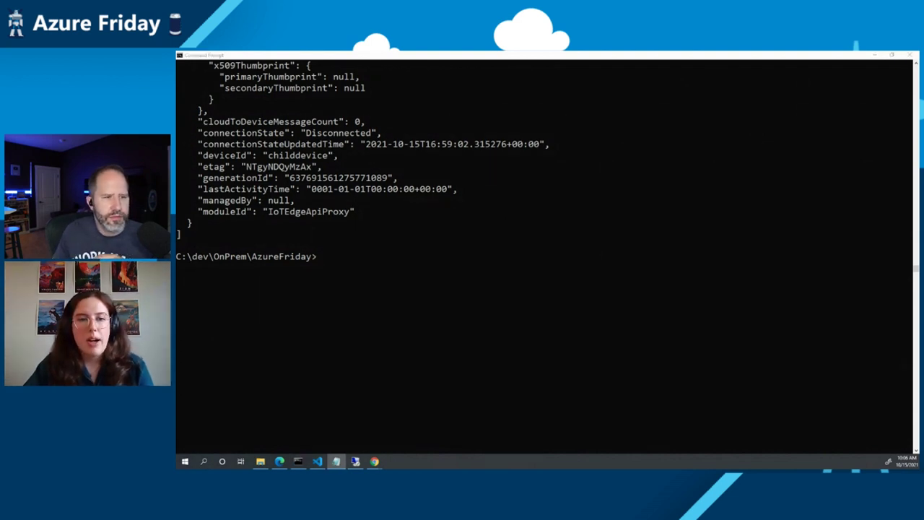
click(357, 258)
text(docker tag mcr.microsoft.com/hello-world:latest jeburkeonprem.azurecr-test.io/hello-world:cloud)
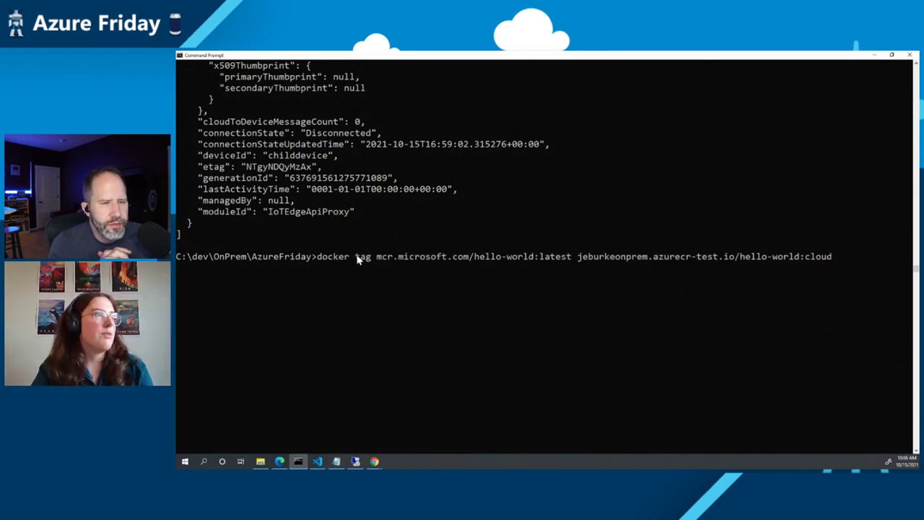
key(Return)
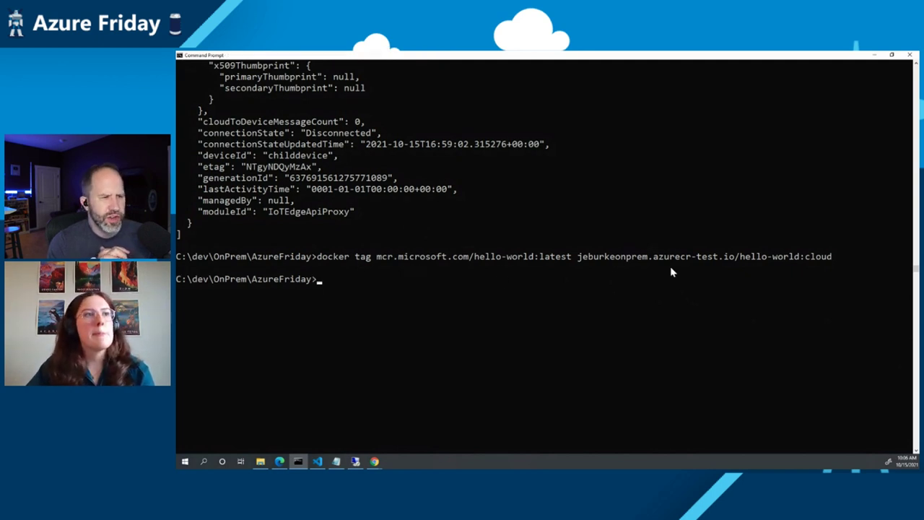
Copy the cloud registry image name and run docker push for hello-world:cloud
click(579, 258)
drag(578, 258, 755, 266)
right_click(832, 260)
right_click(584, 265)
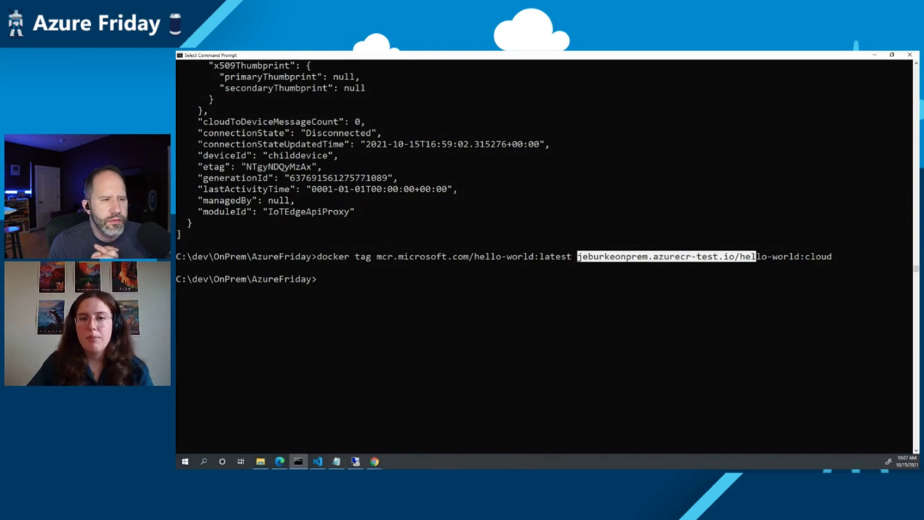
key(alt+Tab)
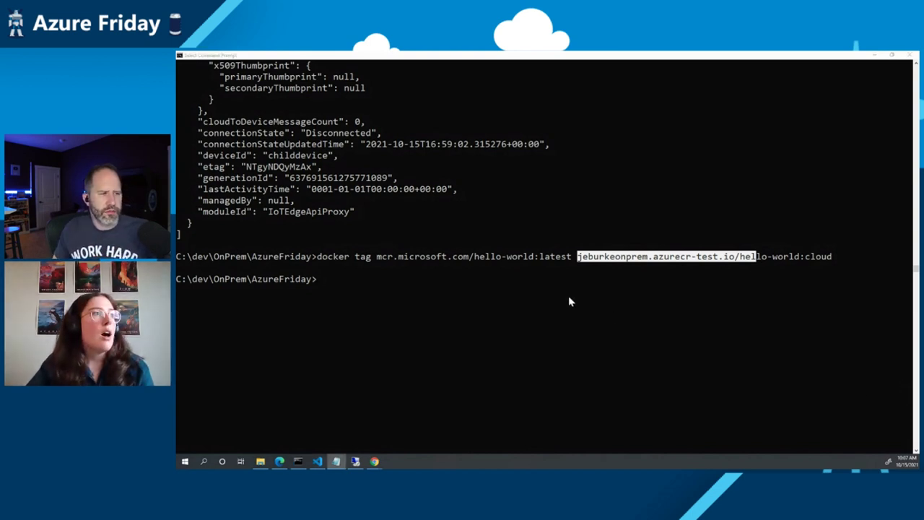
key(alt+Tab)
text(docker push jeburkeonprem.azurecr-test.io/hello-world:cloud)
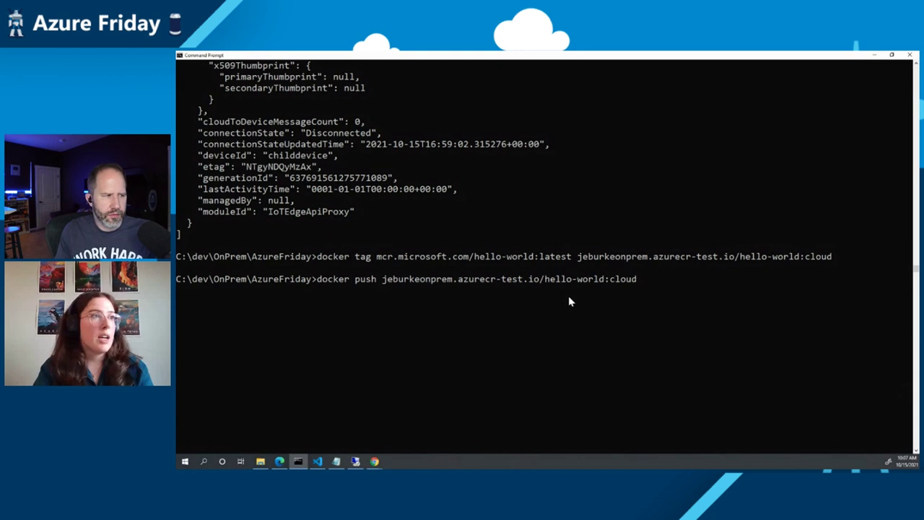
key(Return)
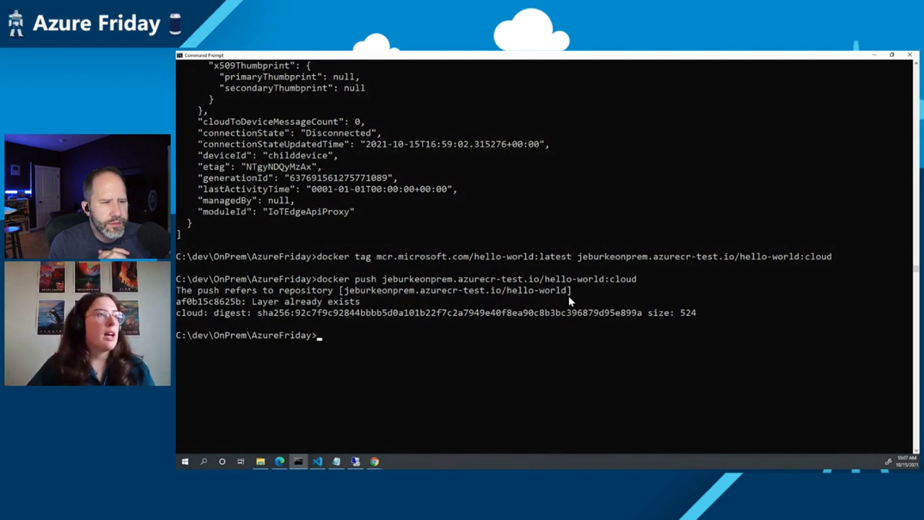
Close the childdemo connected registry's Connection string panel in the Azure portal, confirming with OK
click(280, 461)
scroll(246, 340, down, 2)
scroll(246, 340, down, 6)
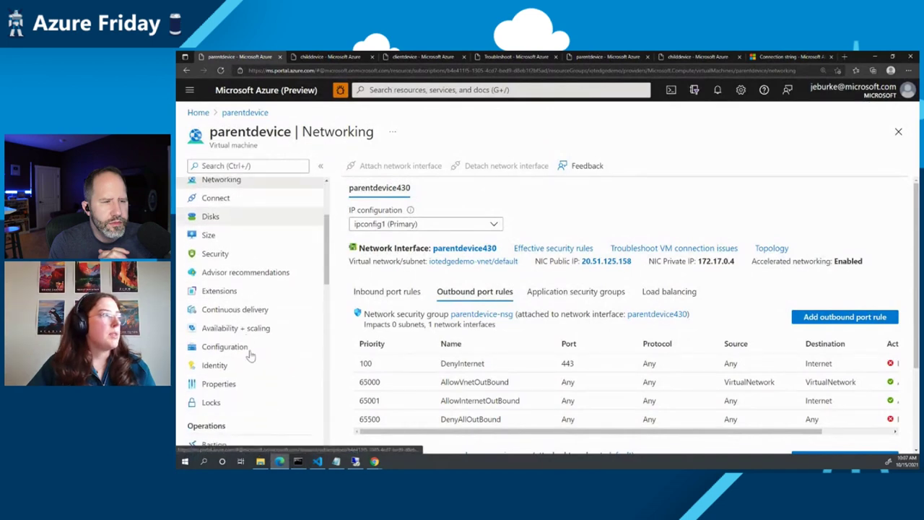
scroll(242, 380, up, 6)
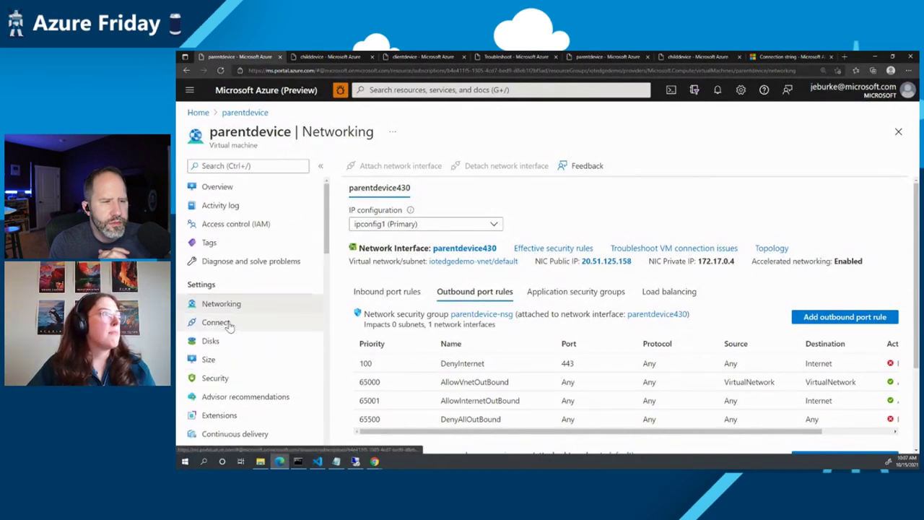
click(623, 58)
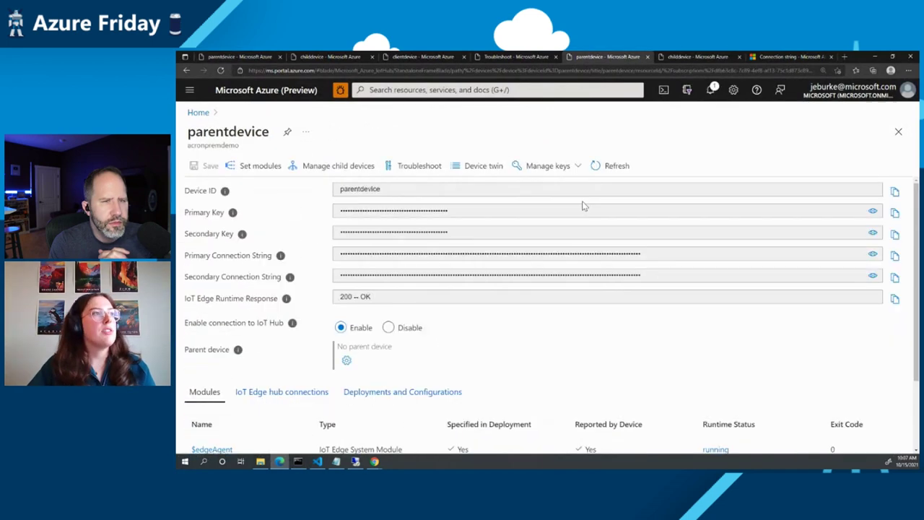
click(762, 58)
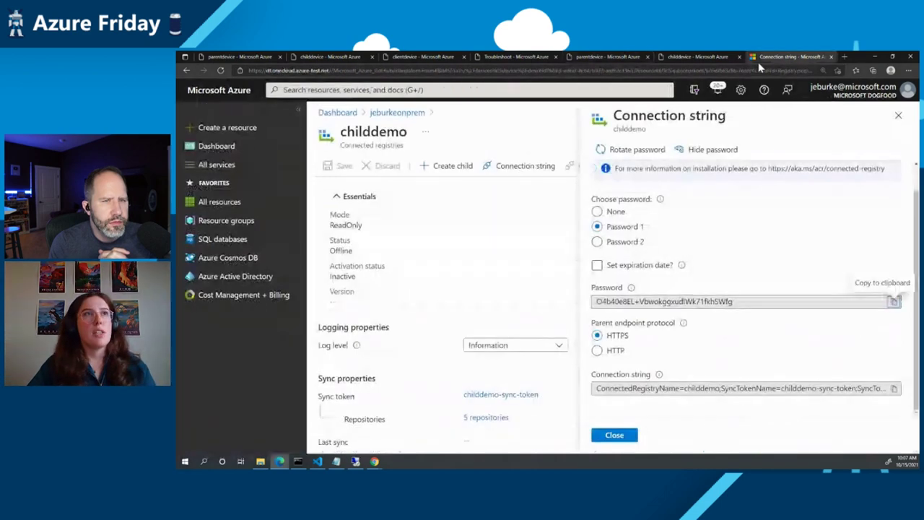
click(899, 117)
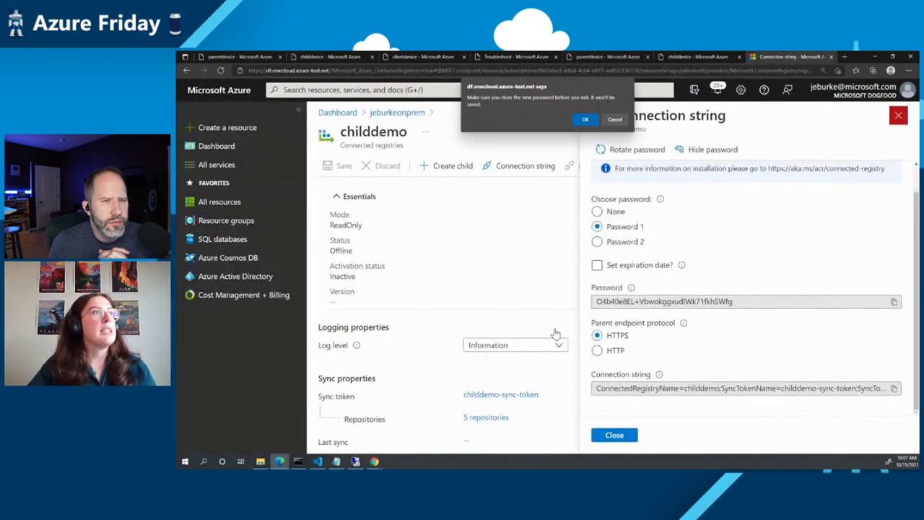
click(585, 118)
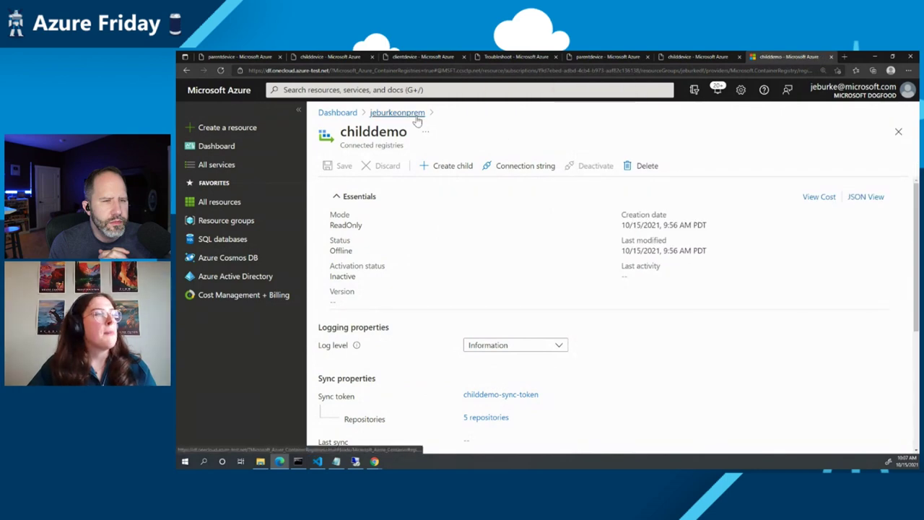
Check that the jeburkeonprem hello-world repository lists cloud and test tags, then return to parentdevice networking
click(410, 114)
scroll(387, 368, down, 2)
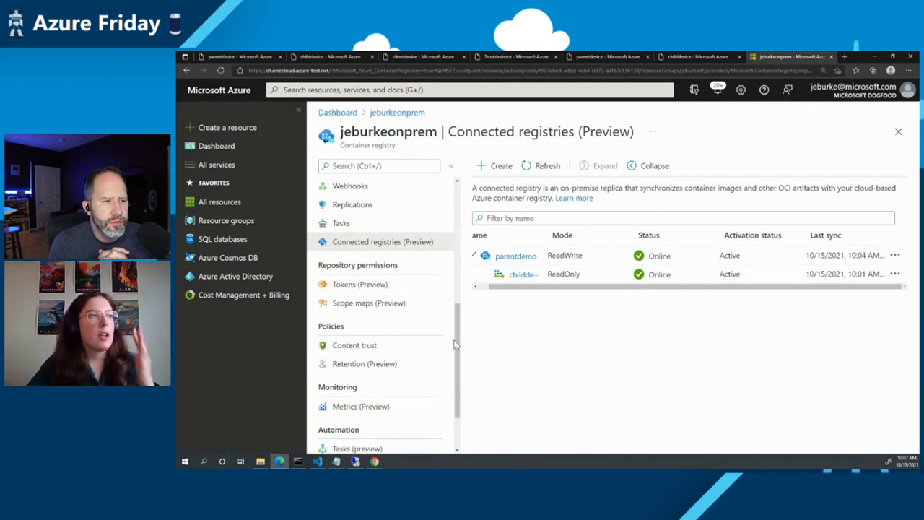
scroll(368, 311, up, 2)
click(353, 292)
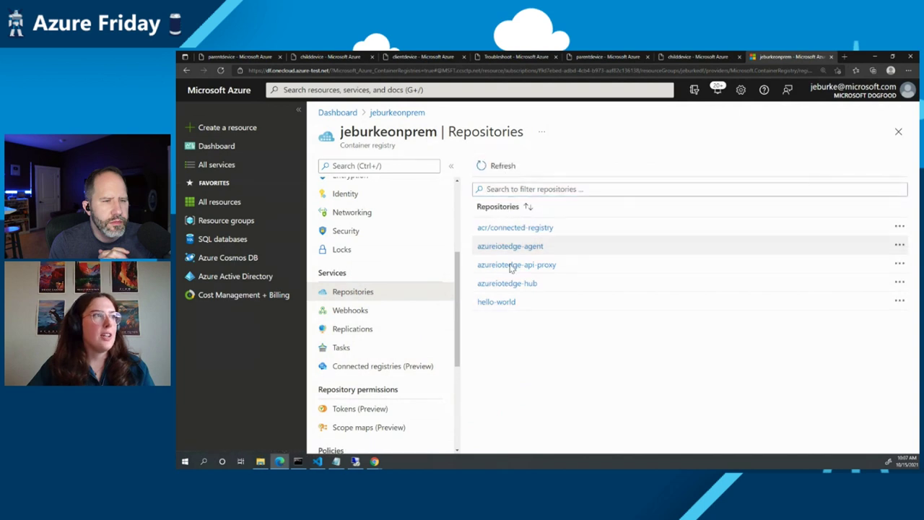
click(505, 302)
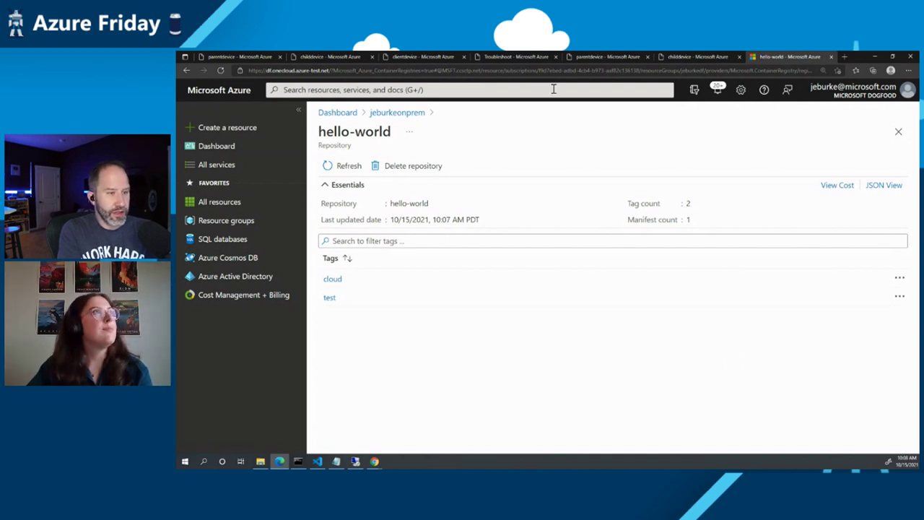
click(239, 56)
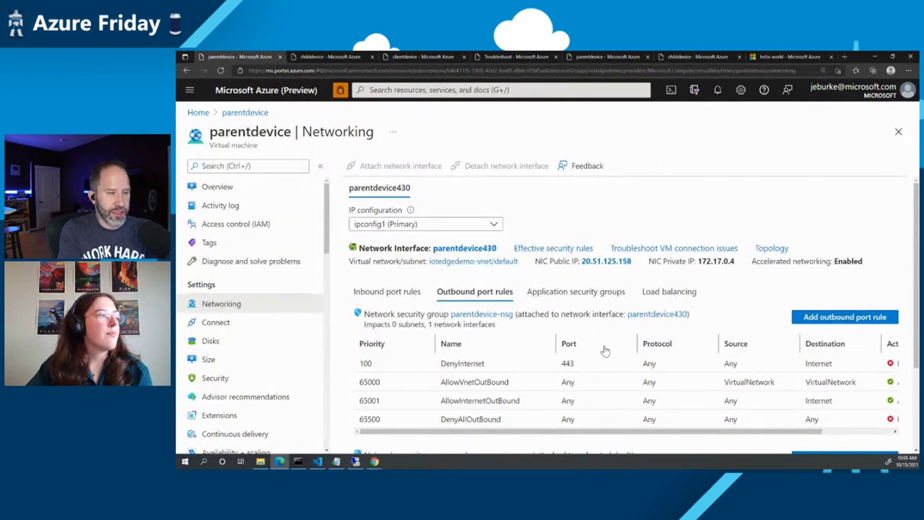
Begin deleting the DenyInternet outbound rule but cancel with No, then switch to the client's VS Code terminal
scroll(602, 346, down, 3)
scroll(746, 364, up, 3)
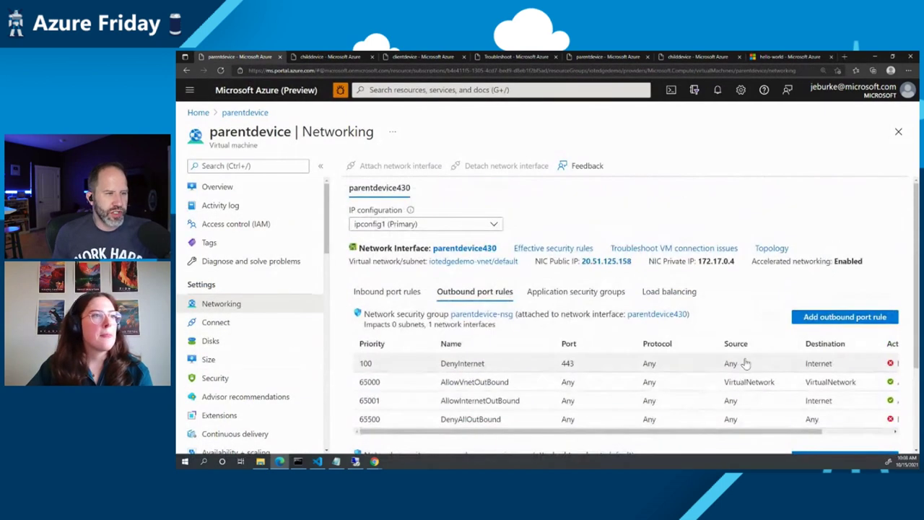
scroll(888, 369, right, 5)
click(888, 363)
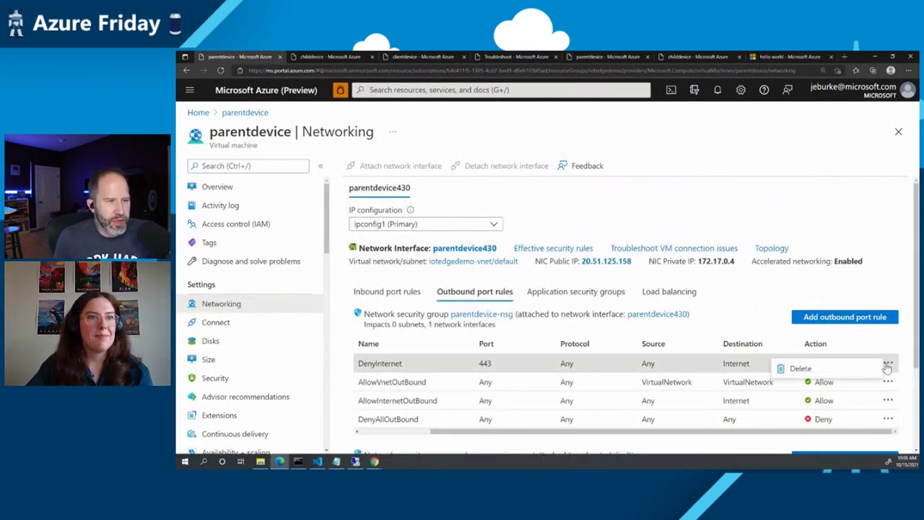
click(801, 368)
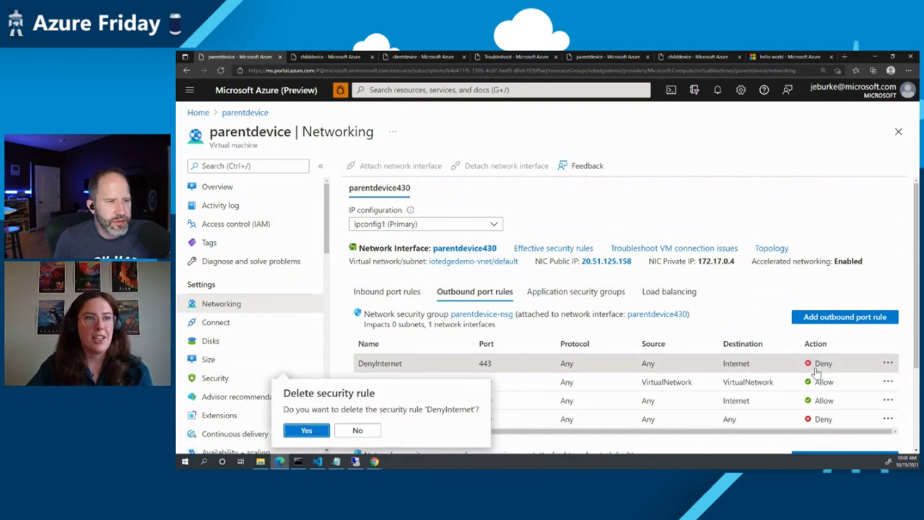
click(361, 431)
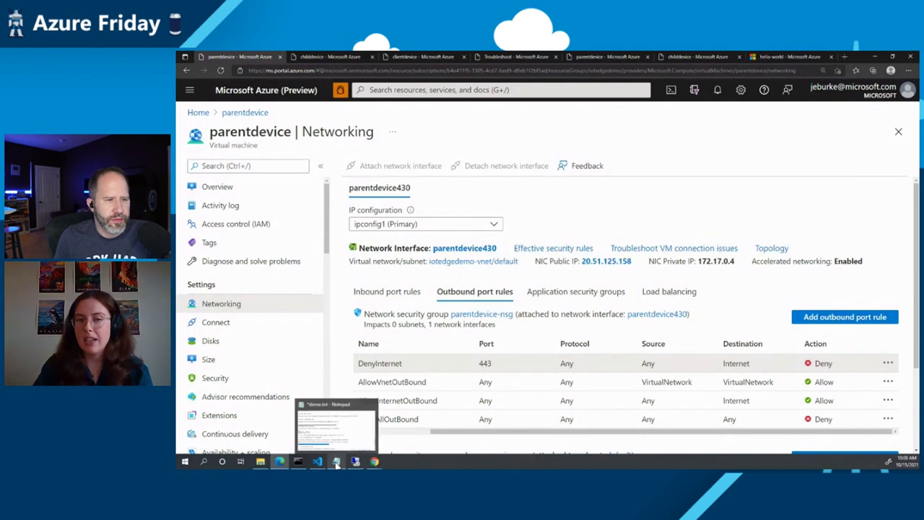
mouse_move(318, 463)
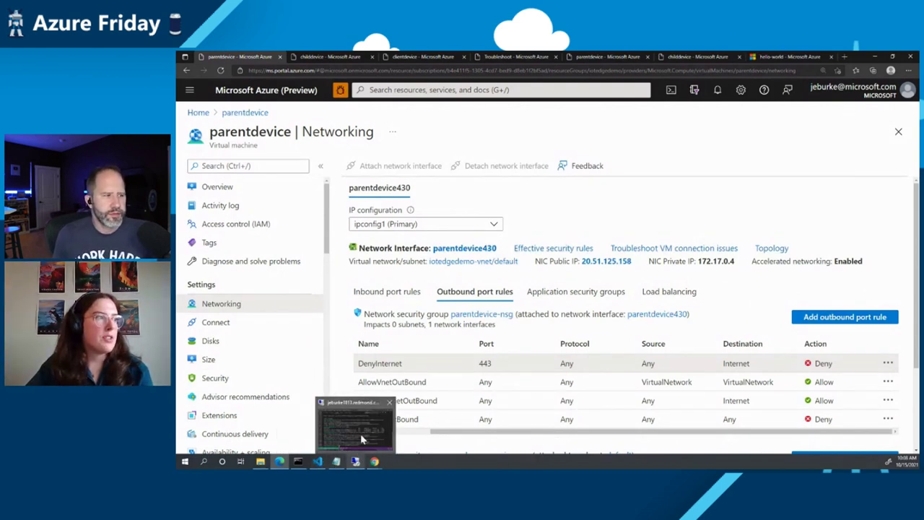
click(363, 437)
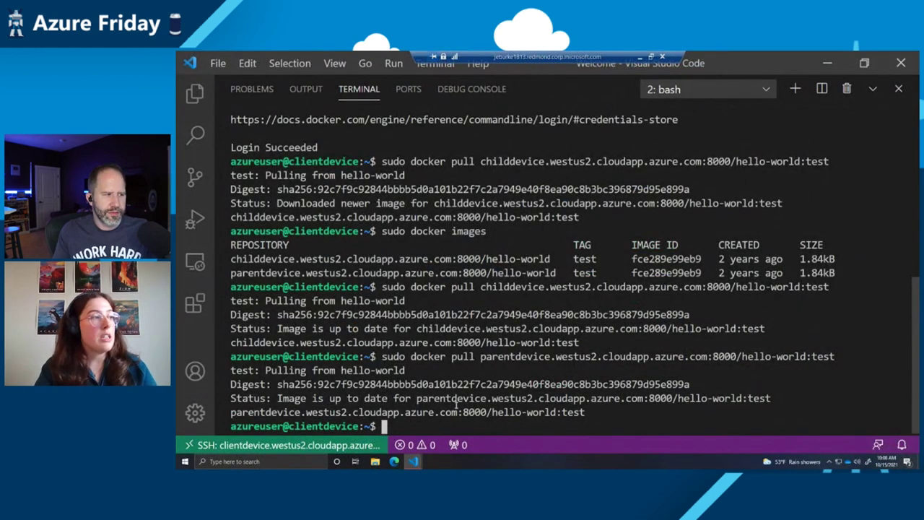
Rerun the parentdevice docker pull with tag 'cloud' instead of 'test' and select the 'manifest unknown' error
key(Up)
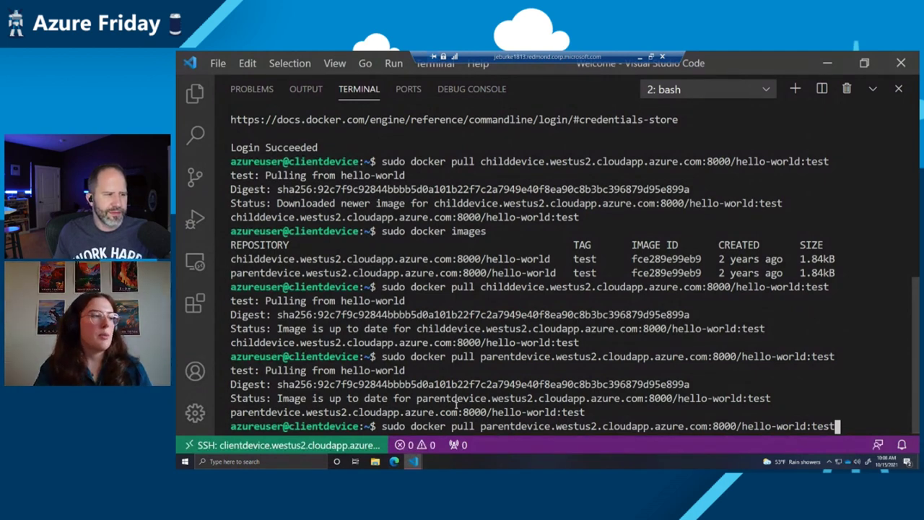
key(Up)
key(Down)
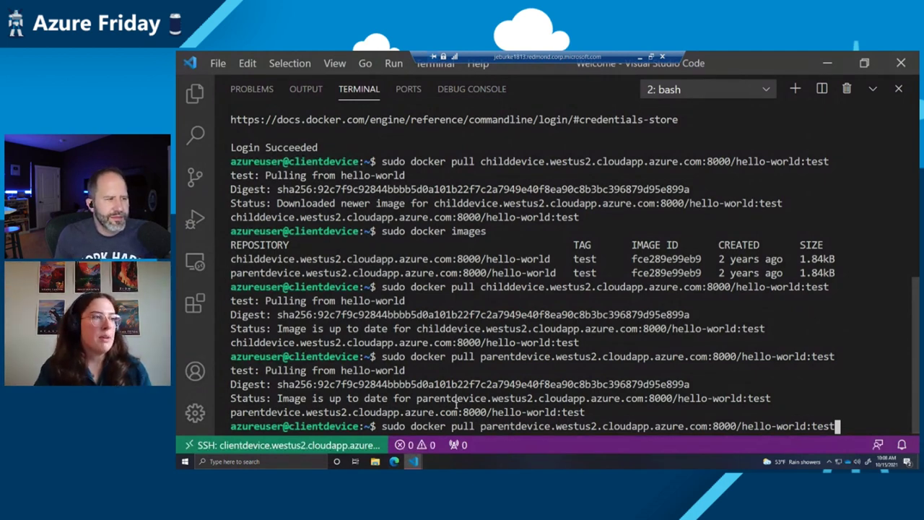
key(BackSpace)
key(BackSpace)
key(BackSpace)
key(BackSpace)
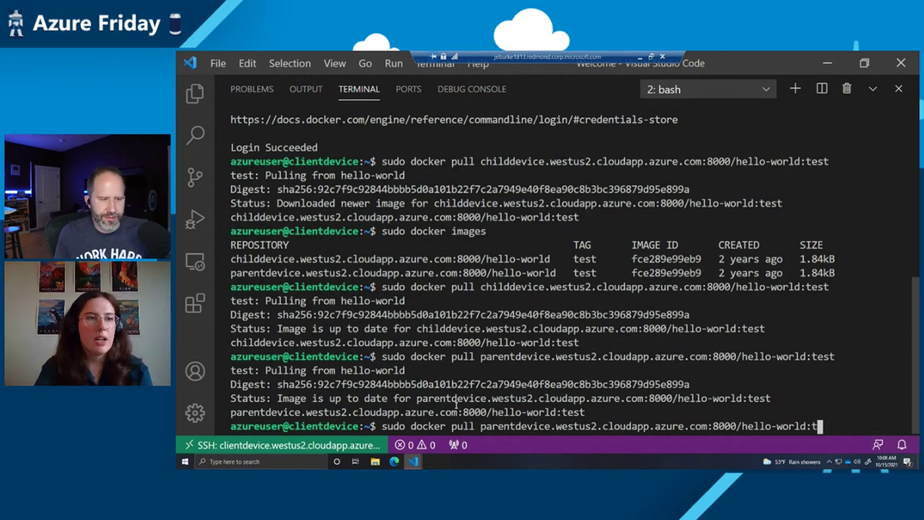
text(cloud)
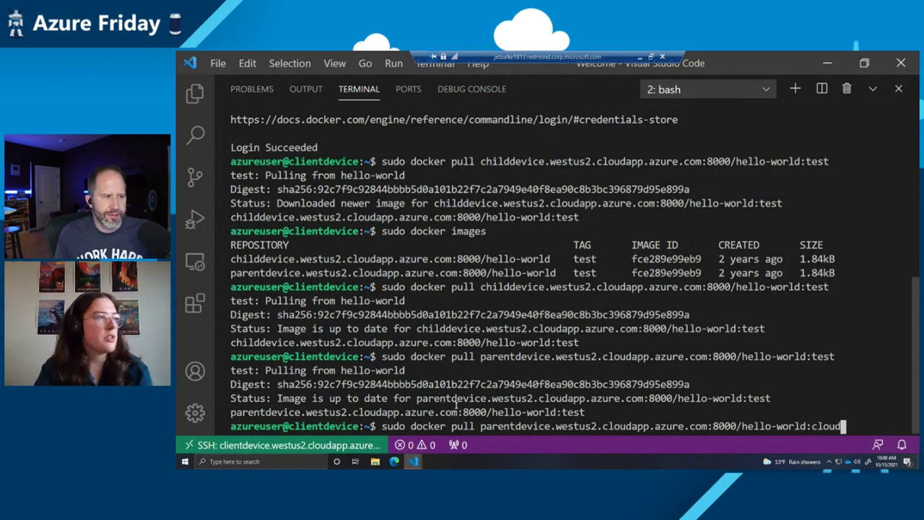
key(Return)
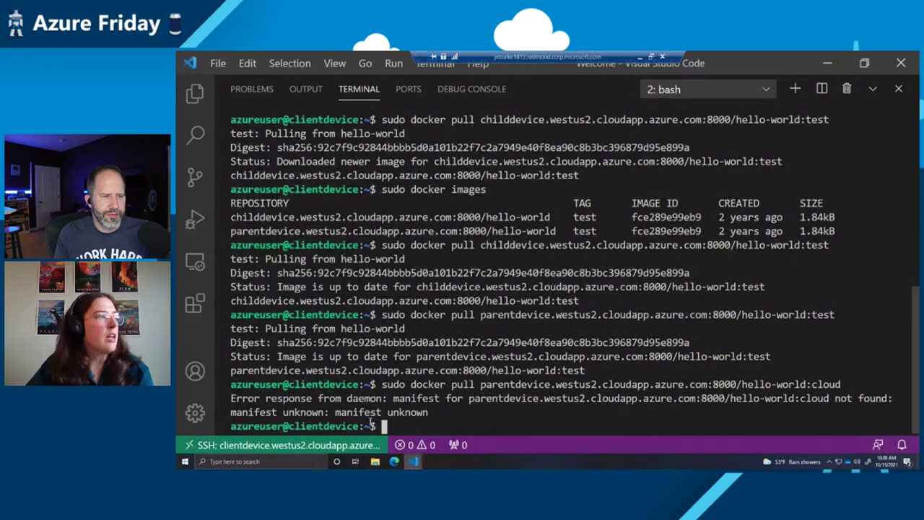
drag(434, 413, 226, 421)
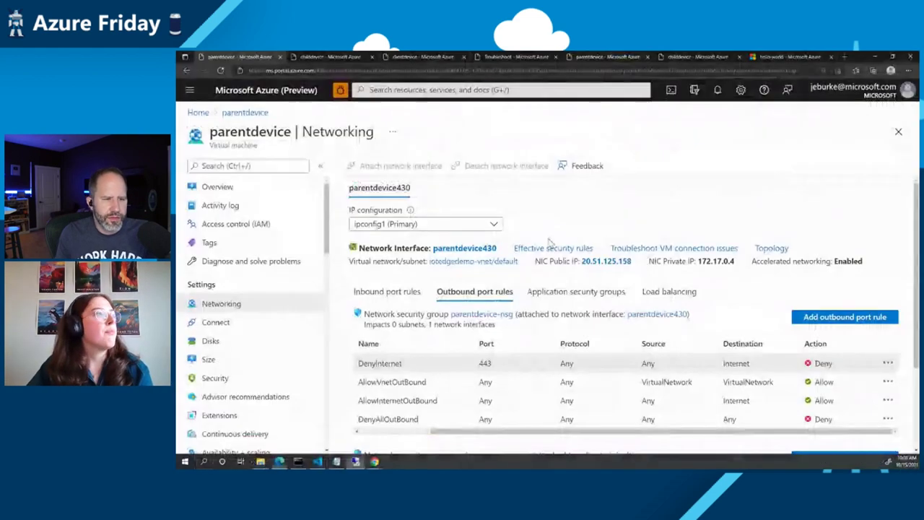
Delete the DenyInternet outbound rule, confirming with Yes, and reload the parentdevice Networking page
click(639, 56)
click(888, 363)
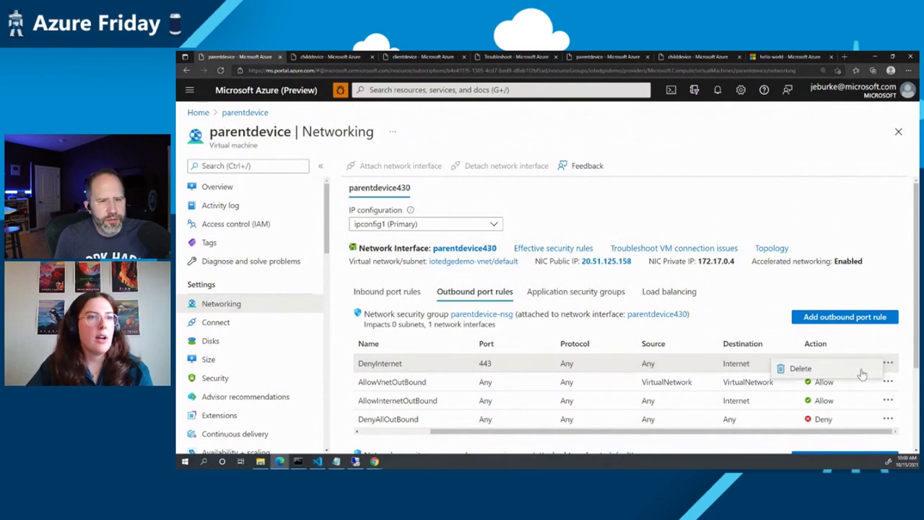
click(836, 375)
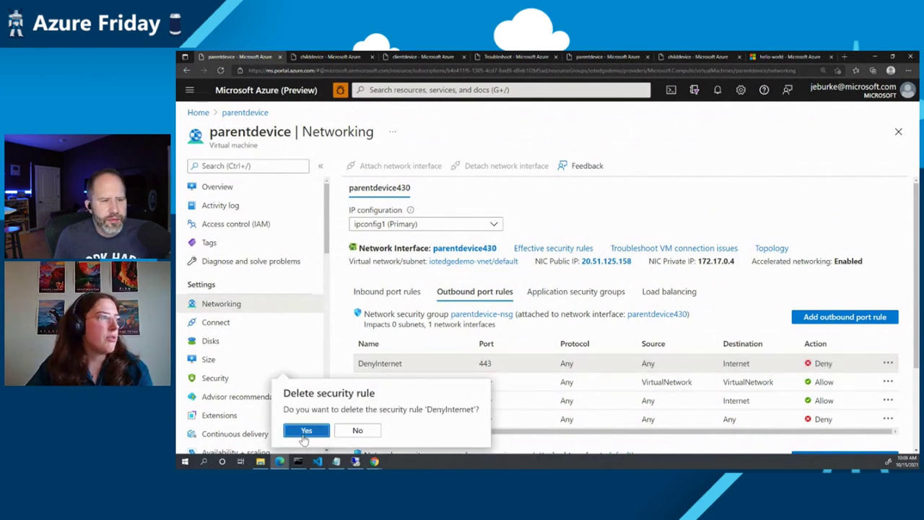
click(304, 432)
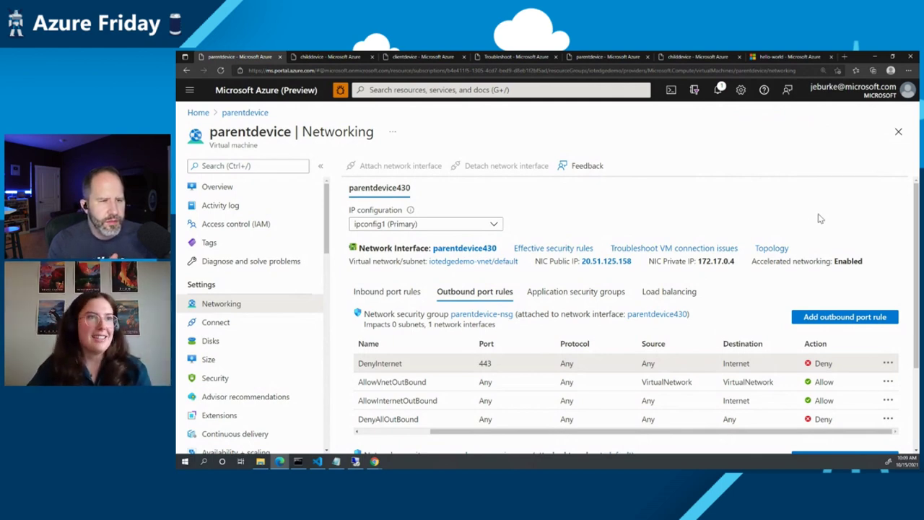
click(226, 88)
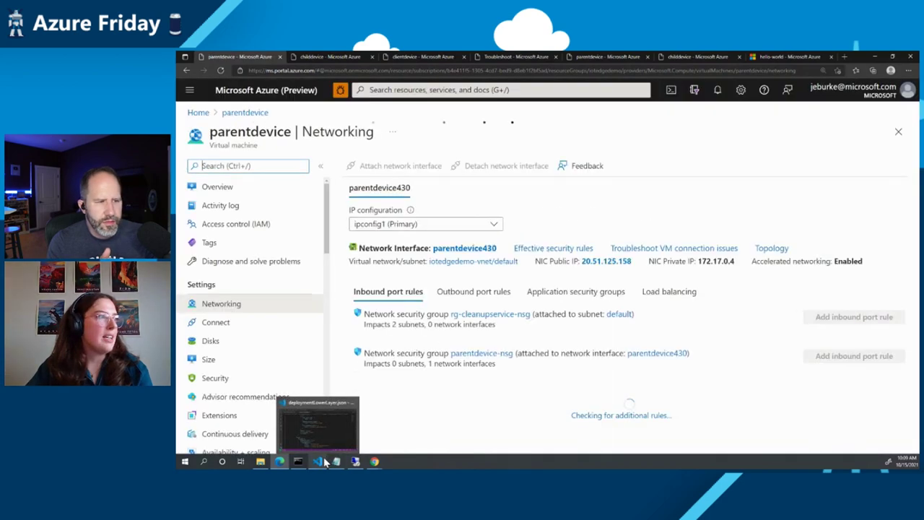
click(355, 462)
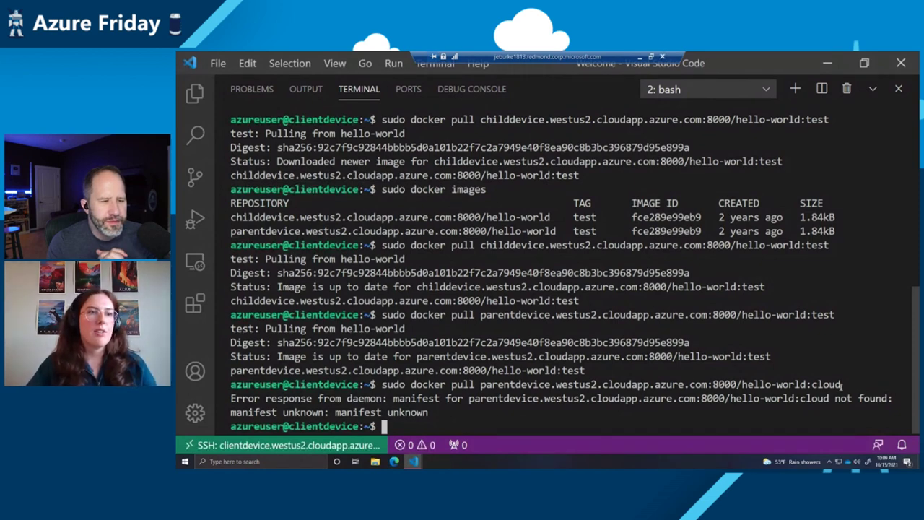
drag(842, 384, 382, 387)
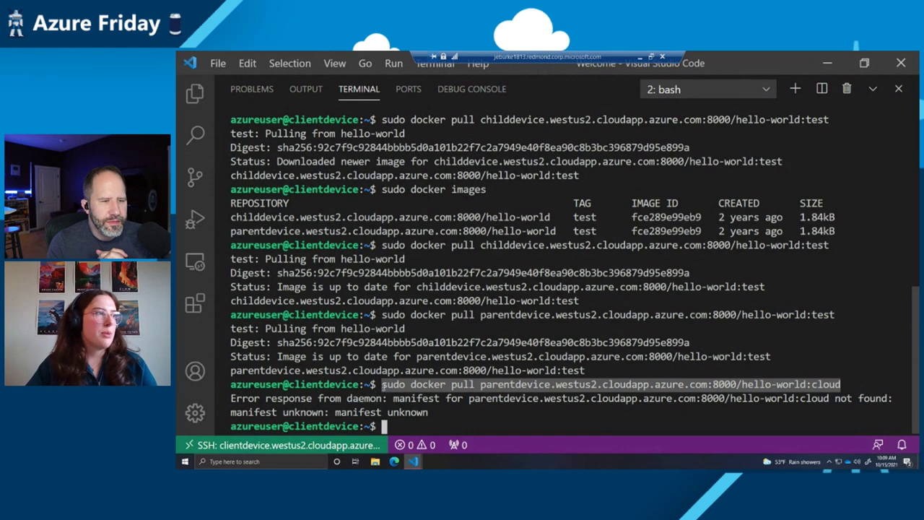
click(467, 414)
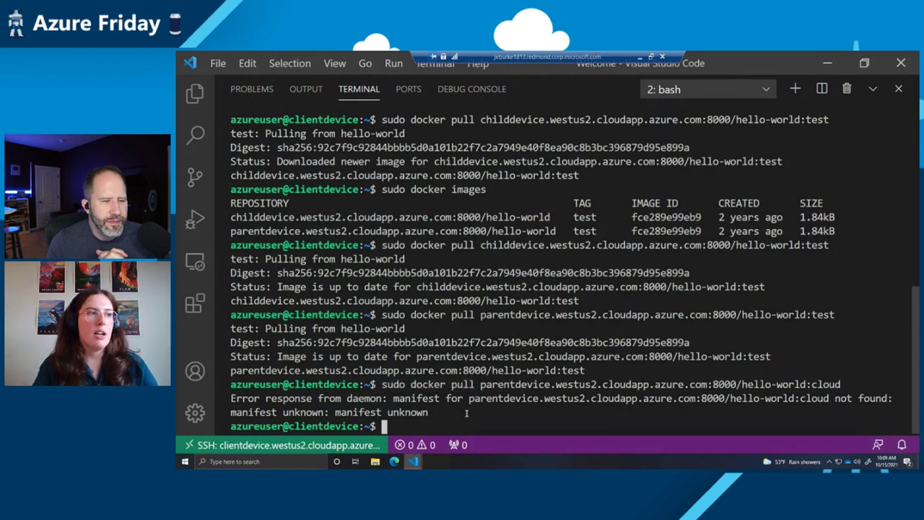